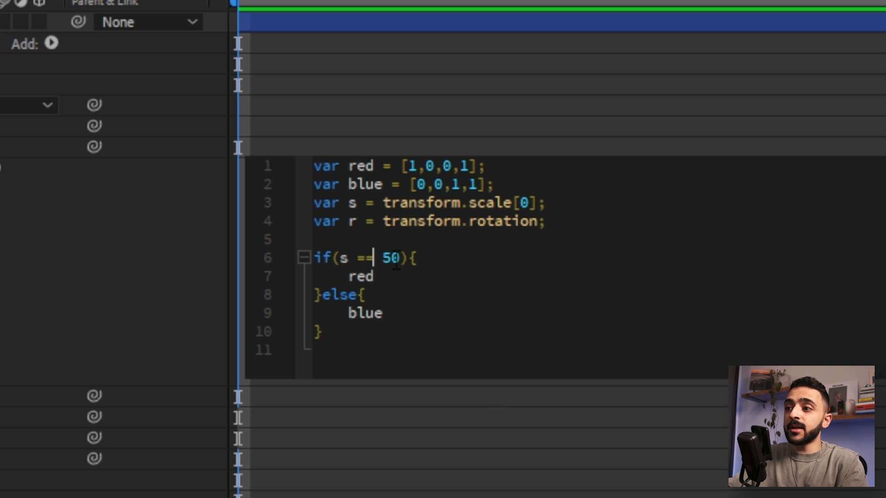
- Add && r == 45 to the if condition after s == 50 in the square's fill Color expression
{"action": "left_click", "coordinate": [400, 258]}
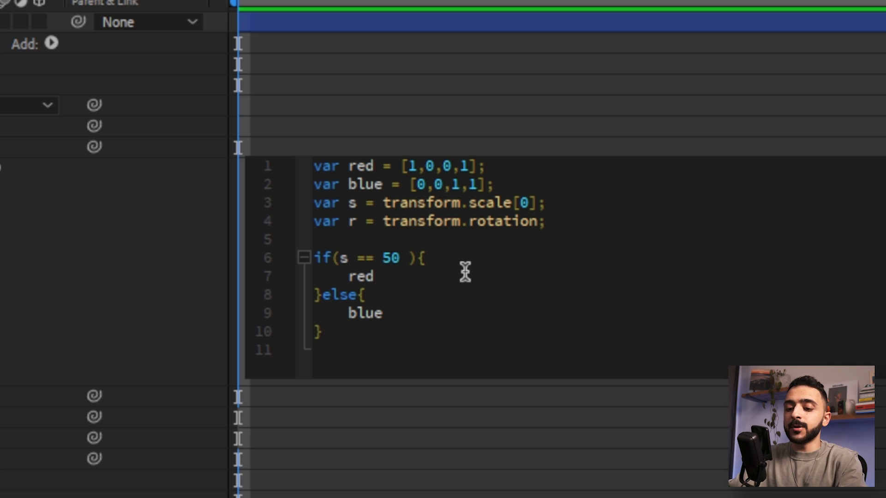
{"action": "type", "text": "&&"}
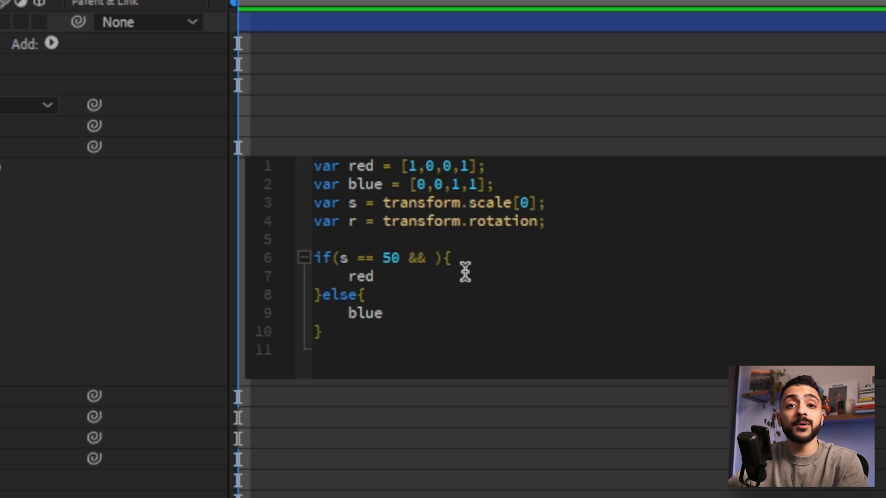
{"action": "type", "text": "r"}
{"action": "type", "text": " == 45"}
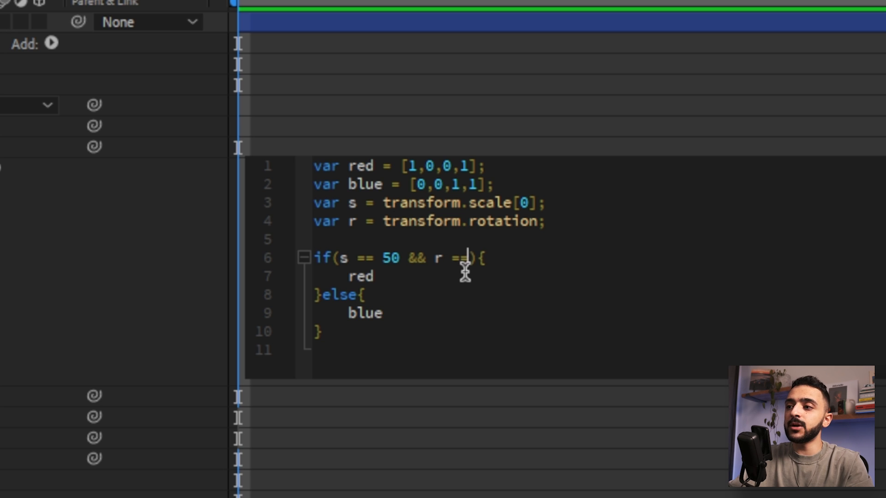
{"action": "left_click", "coordinate": [397, 492]}
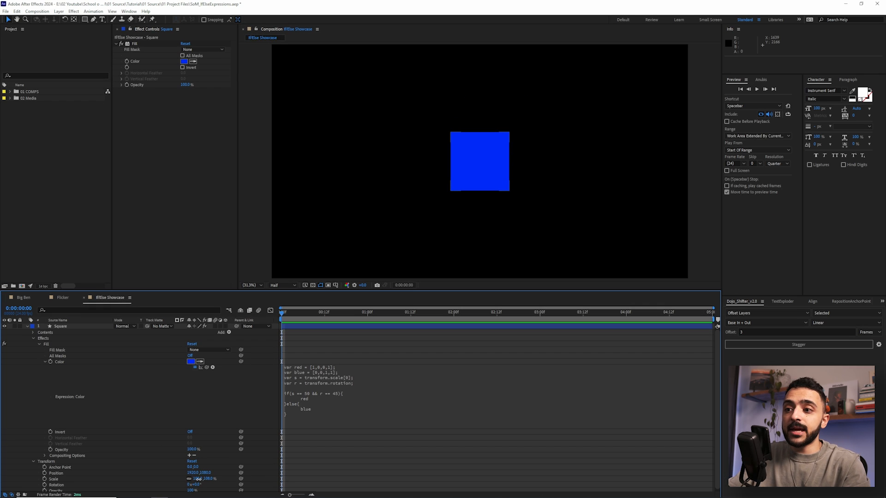
- Test the condition by setting the square's scale to 50% and rotation to 45°, then adjust the scale again
{"action": "left_click", "coordinate": [198, 478]}
{"action": "type", "text": "50"}
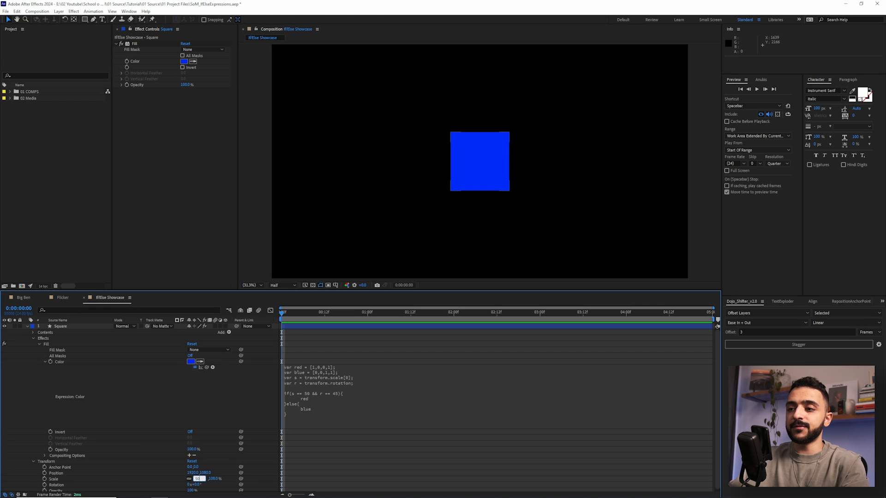
{"action": "key", "text": "Return"}
{"action": "left_click", "coordinate": [196, 485]}
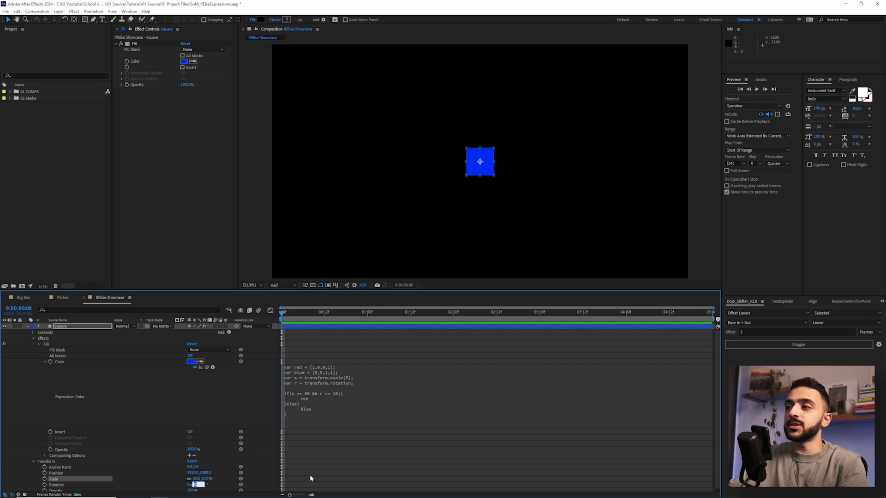
{"action": "type", "text": "45"}
{"action": "key", "text": "Return"}
{"action": "left_click", "coordinate": [334, 466]}
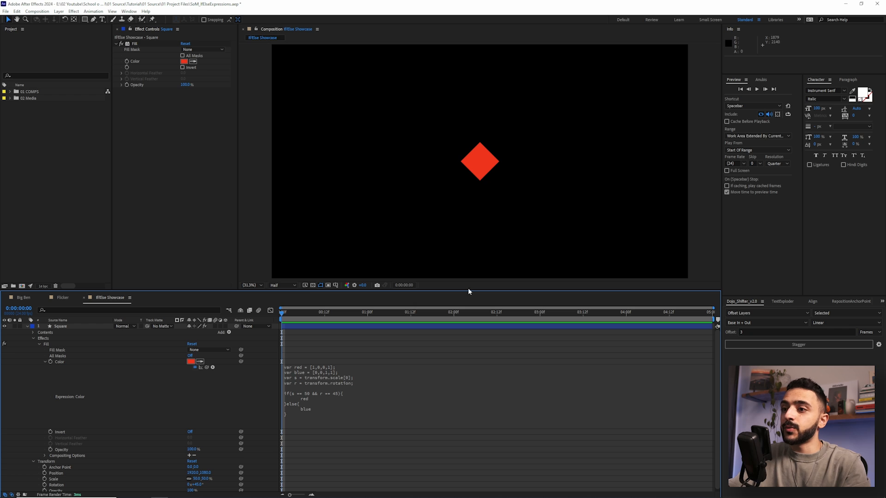
{"action": "left_click_drag", "start_coordinate": [195, 481], "coordinate": [189, 481]}
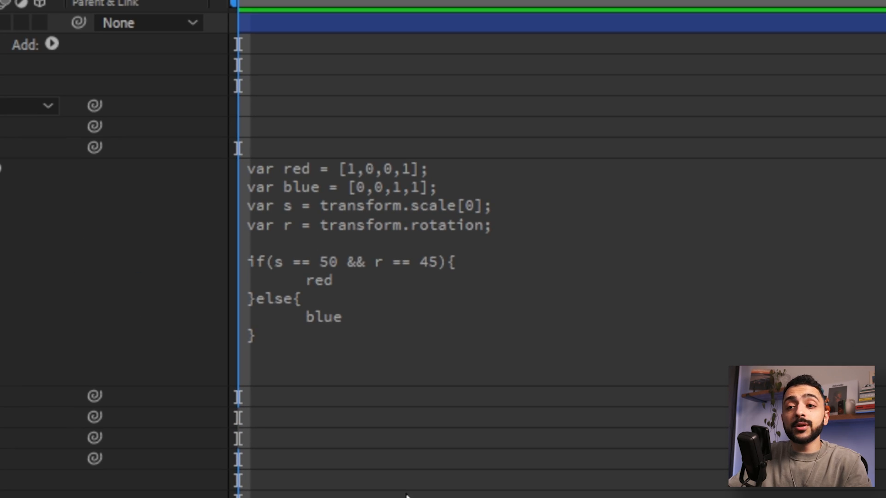
- Replace && with || in the Color expression so the condition reads s == 50 || r == 45
{"action": "left_click", "coordinate": [319, 391]}
{"action": "left_click", "coordinate": [335, 392]}
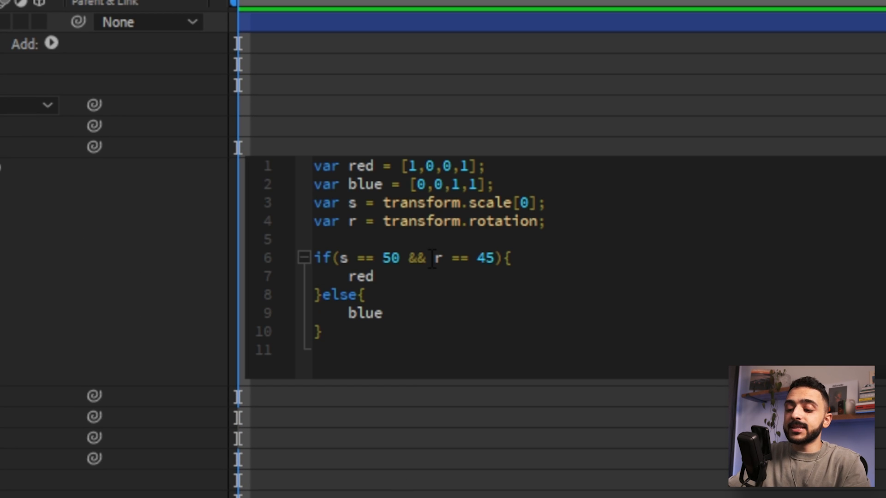
{"action": "key", "text": "BackSpace"}
{"action": "key", "text": "BackSpace"}
{"action": "type", "text": "||"}
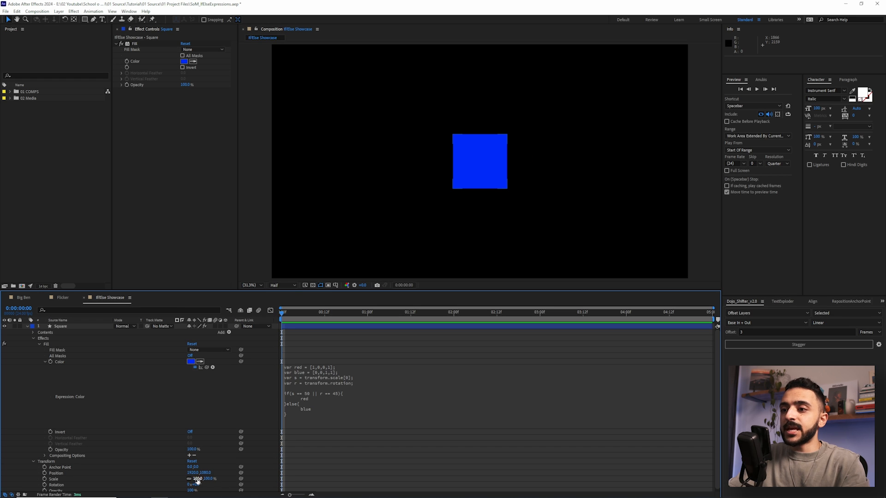
- Set the square's scale to 50% to test the first half of the or condition
{"action": "left_click", "coordinate": [198, 479]}
{"action": "type", "text": "50"}
{"action": "key", "text": "Return"}
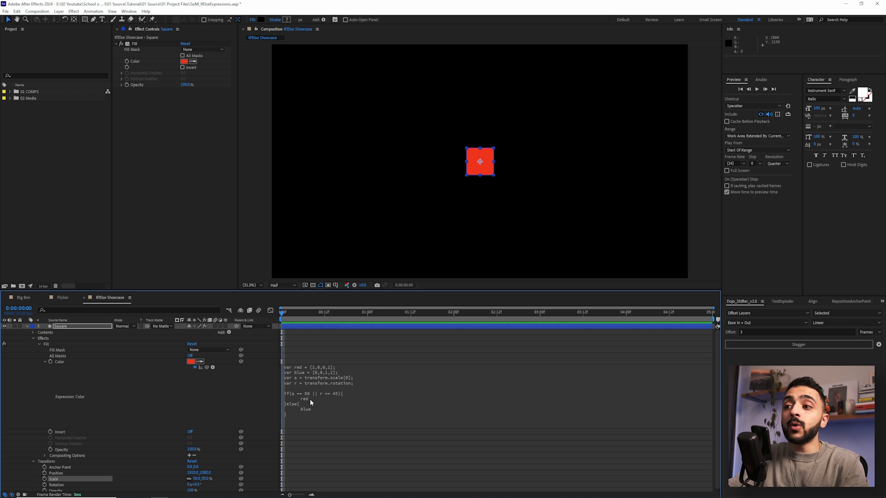
- Set the scale to 100% and the rotation to 45° to test the rotation condition, then turn the rotation back down
{"action": "left_click", "coordinate": [196, 479]}
{"action": "type", "text": "100"}
{"action": "left_click", "coordinate": [197, 484]}
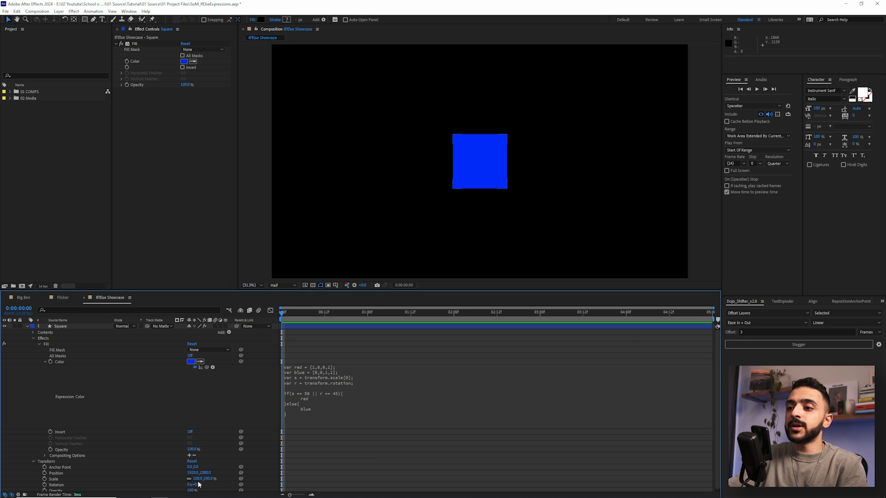
{"action": "type", "text": "45"}
{"action": "key", "text": "Return"}
{"action": "left_click", "coordinate": [452, 336]}
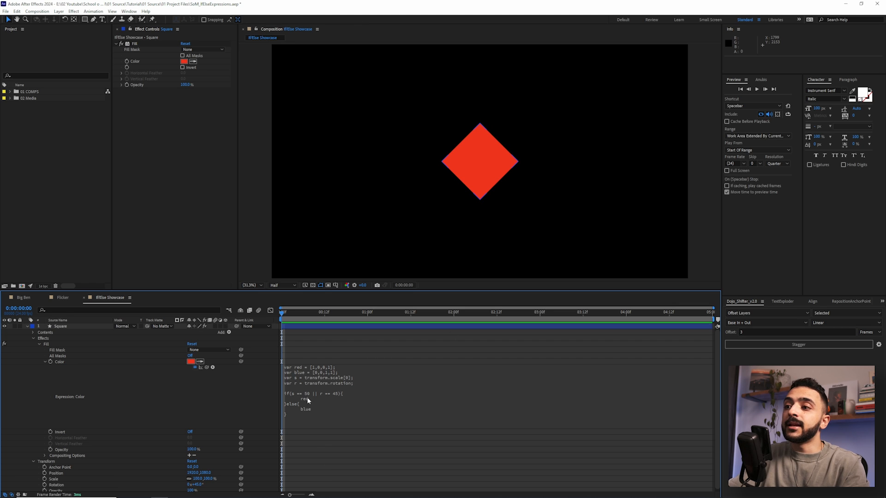
{"action": "left_click_drag", "start_coordinate": [199, 484], "coordinate": [189, 485]}
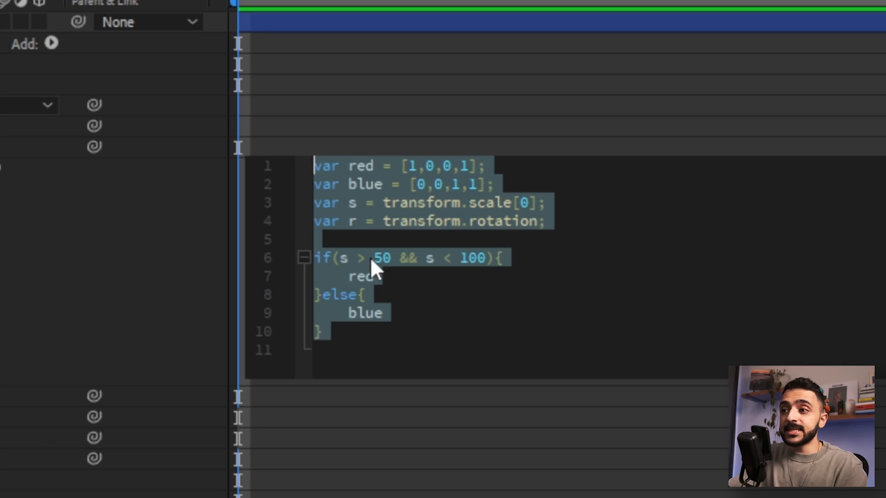
- Review the s > 50 && s < 100 condition, then test it by varying the square's scale, ending at 148%
{"action": "left_click", "coordinate": [342, 253]}
{"action": "left_click", "coordinate": [399, 258]}
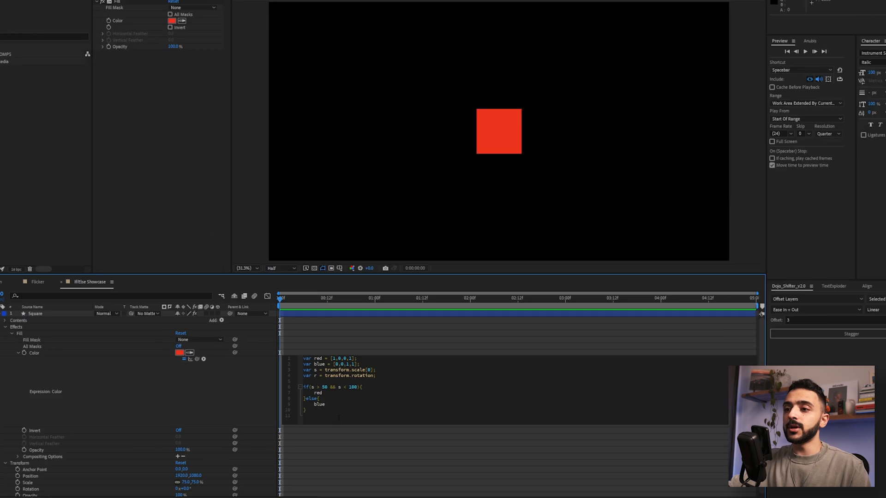
{"action": "left_click", "coordinate": [565, 466]}
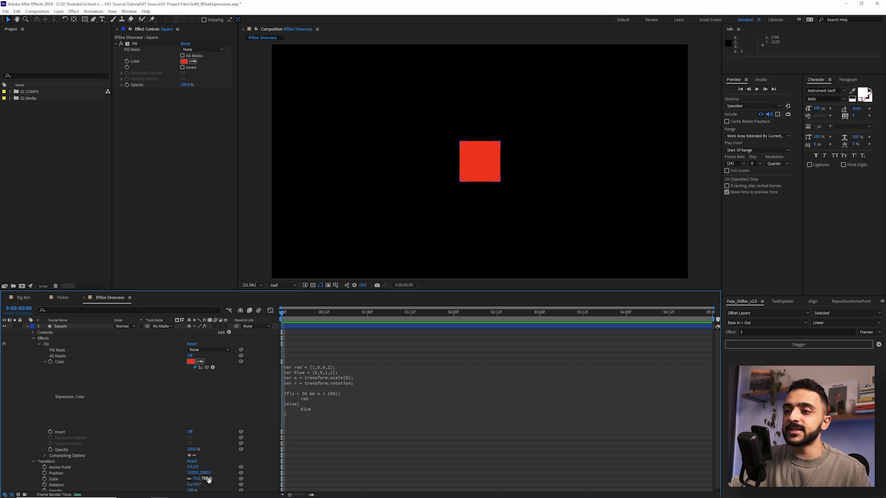
{"action": "left_click_drag", "start_coordinate": [197, 479], "coordinate": [220, 473]}
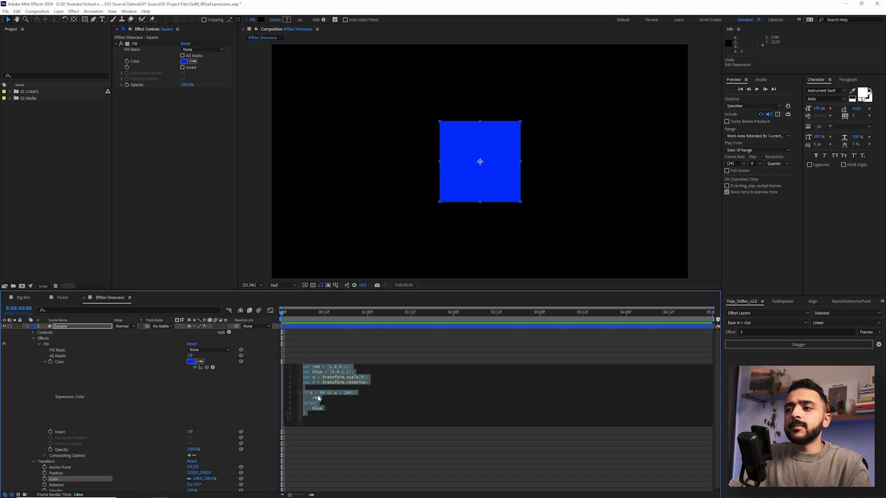
- Reverse both comparison operators in the Color expression so the condition reads s < 50 && s > 100
{"action": "left_click", "coordinate": [303, 394]}
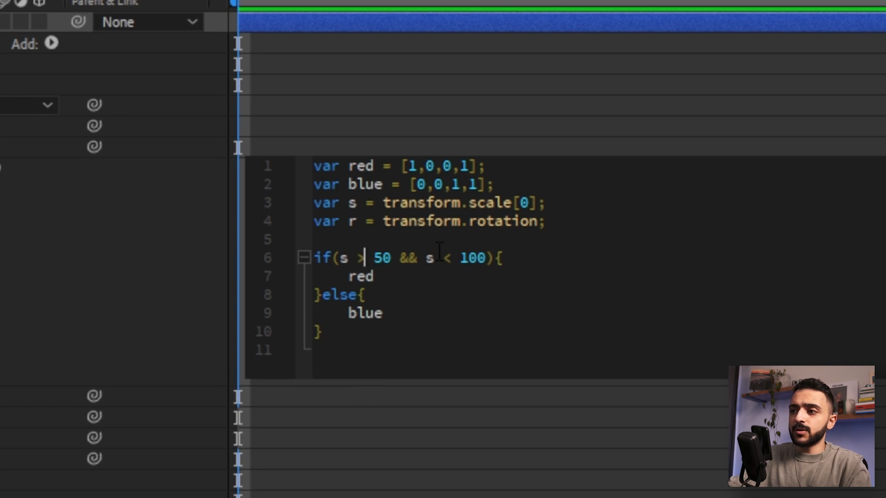
{"action": "key", "text": "BackSpace"}
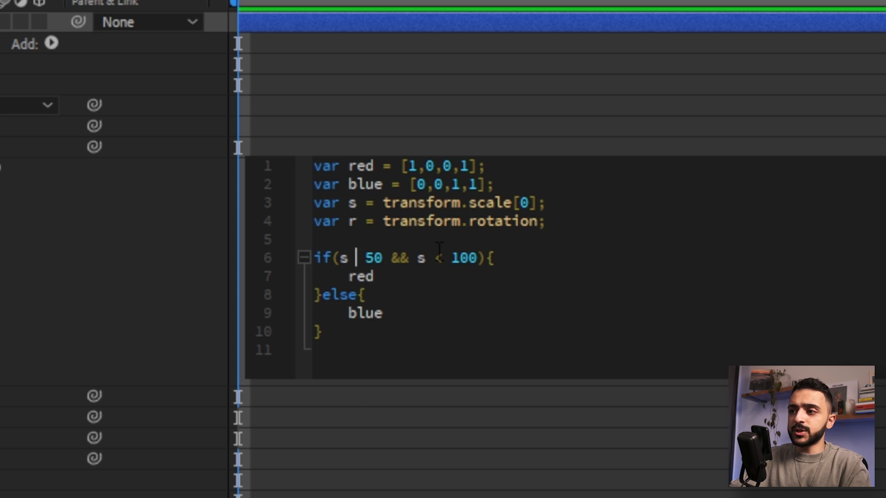
{"action": "type", "text": "<"}
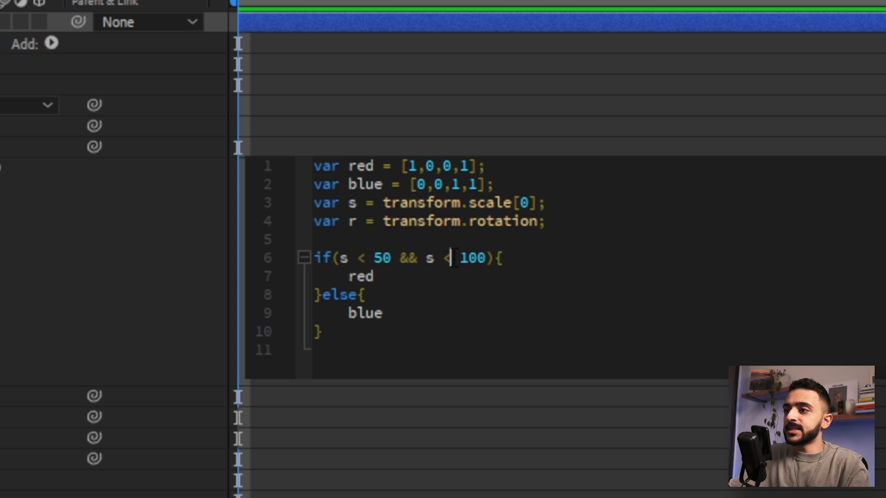
{"action": "key", "text": "BackSpace"}
{"action": "type", "text": ">"}
{"action": "left_click", "coordinate": [425, 400]}
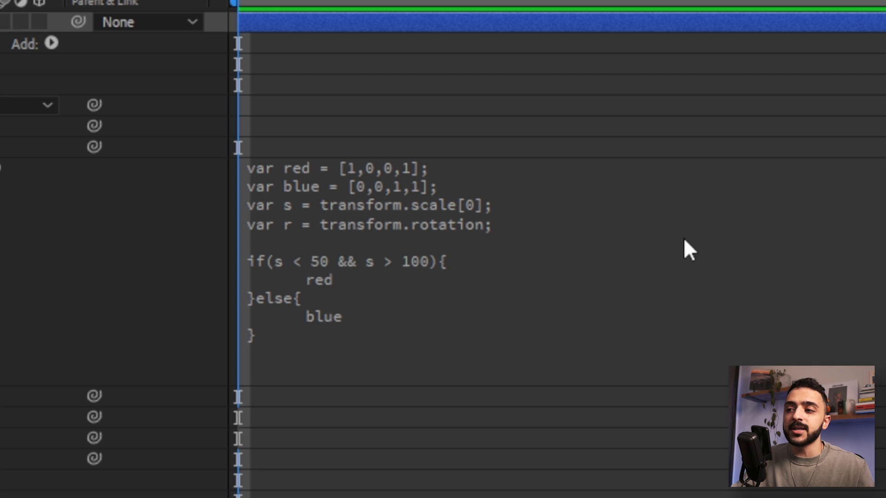
- Replace && with || so the condition reads s < 50 || s > 100, and test it by varying the square's scale
{"action": "left_click", "coordinate": [380, 260]}
{"action": "left_click", "coordinate": [424, 256]}
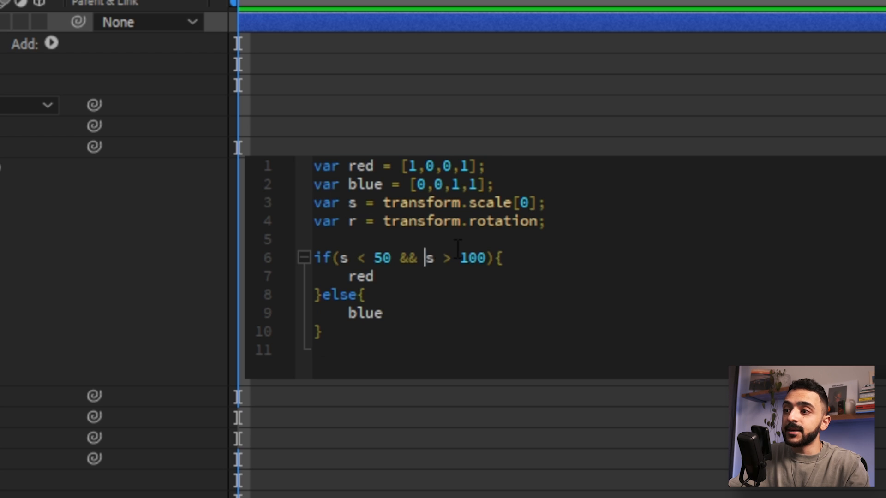
{"action": "key", "text": "BackSpace"}
{"action": "key", "text": "BackSpace"}
{"action": "type", "text": "||"}
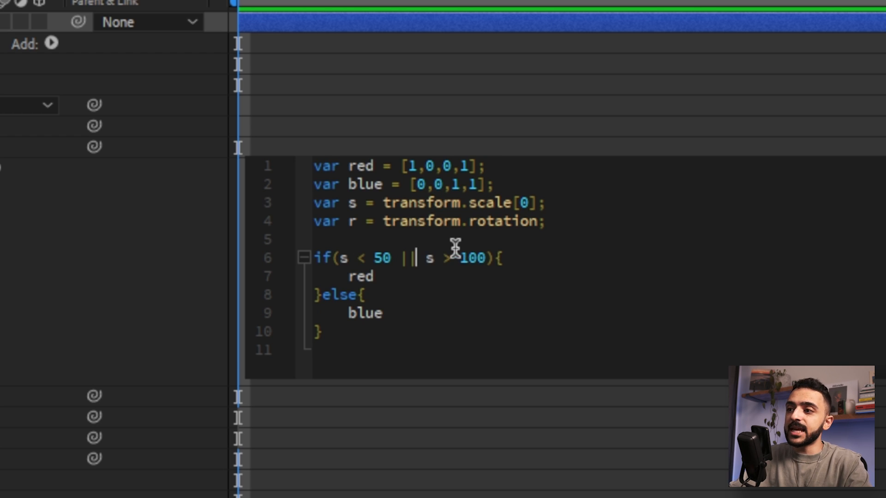
{"action": "left_click", "coordinate": [322, 458]}
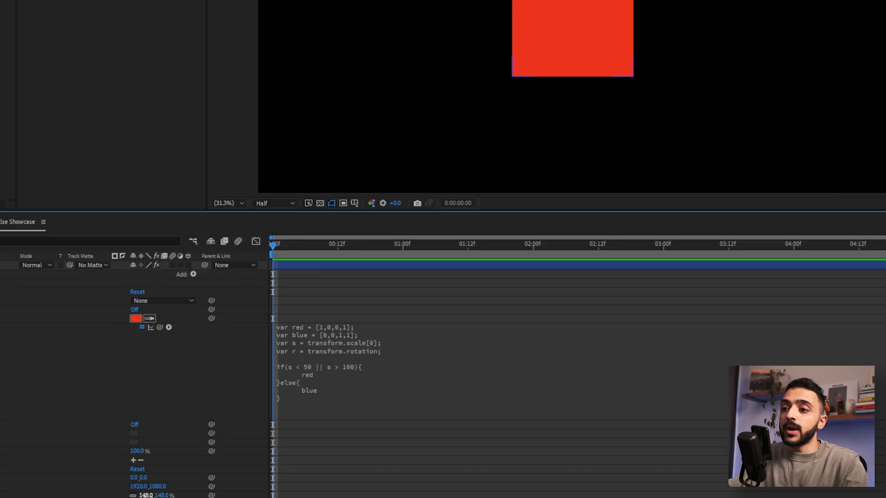
{"action": "mouse_move", "coordinate": [185, 480]}
{"action": "left_mouse_down"}
{"action": "mouse_move", "coordinate": [153, 480]}
{"action": "mouse_move", "coordinate": [210, 474]}
{"action": "left_mouse_up"}
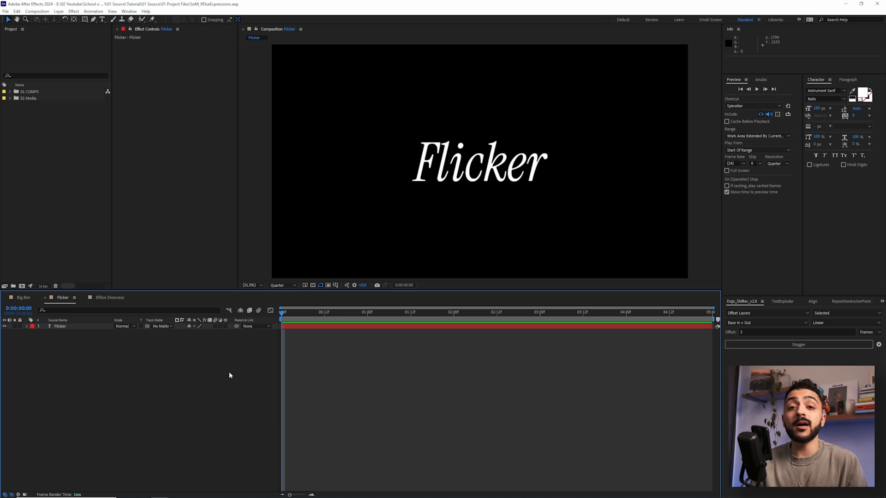
- Keyframe the Flicker text layer's opacity at 100% at 2 seconds and 0% at 1 second, and preview the fade
{"action": "left_click", "coordinate": [291, 327]}
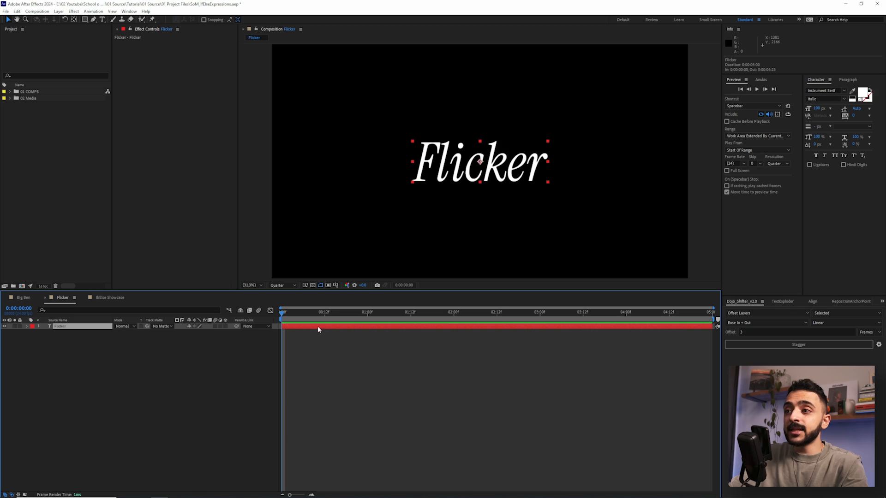
{"action": "key", "text": "t"}
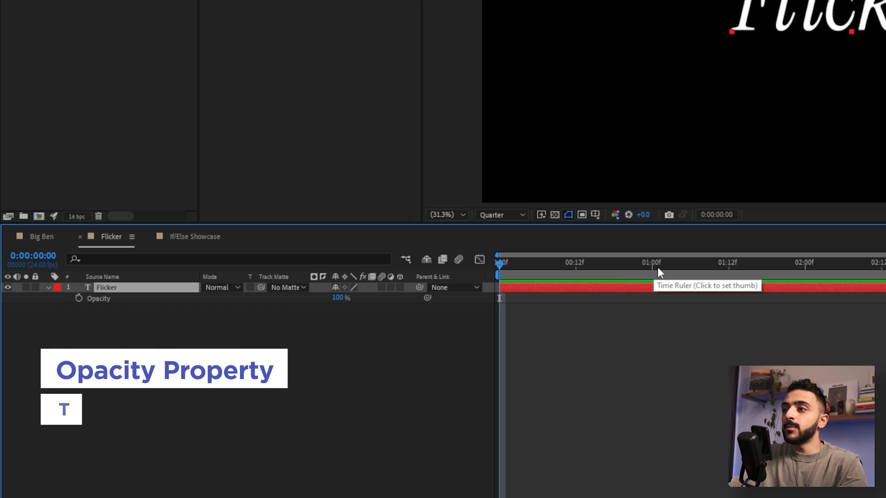
{"action": "left_click", "coordinate": [806, 267]}
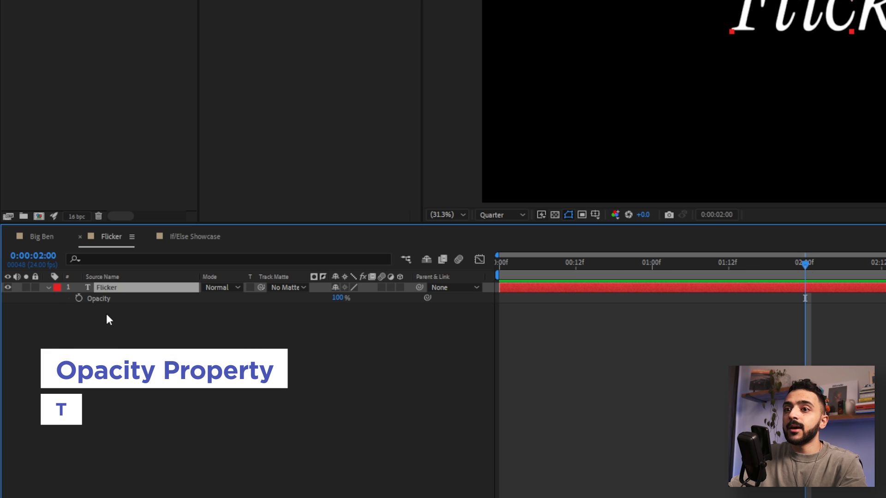
{"action": "left_click", "coordinate": [78, 299]}
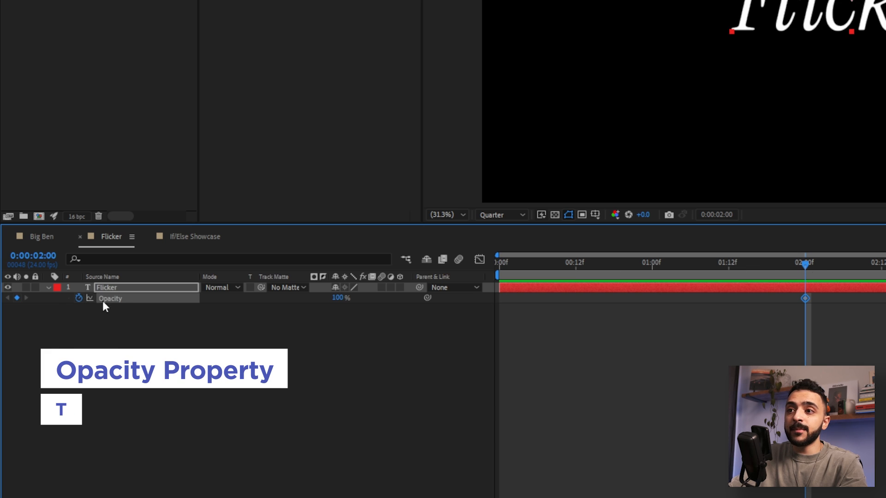
{"action": "left_click", "coordinate": [653, 267]}
{"action": "left_click_drag", "start_coordinate": [337, 298], "coordinate": [247, 297]}
{"action": "key", "text": "space"}
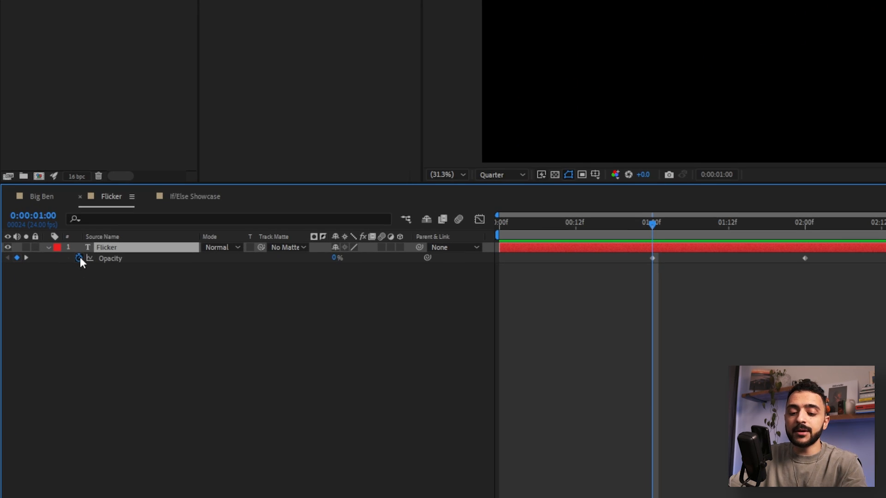
- Add the expression wiggle(100,100) to the Flicker layer's Opacity and preview the flicker
{"action": "left_click", "coordinate": [79, 259], "text": "alt"}
{"action": "type", "text": "wiggle"}
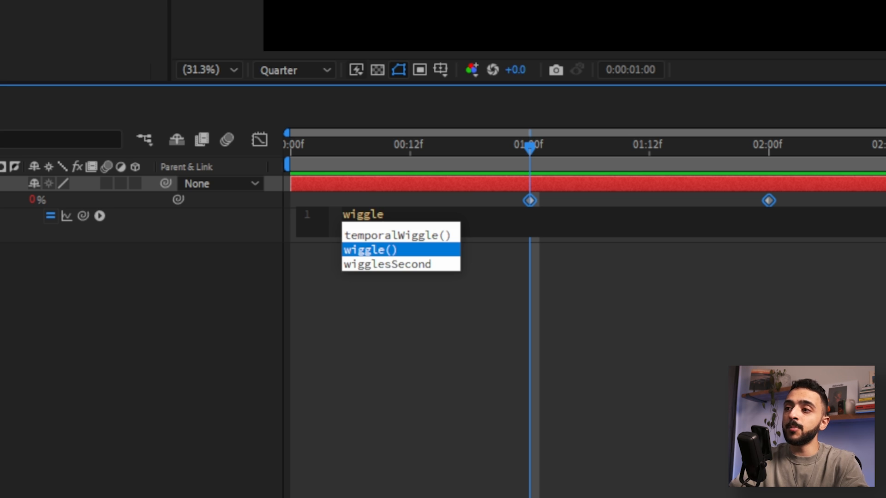
{"action": "key", "text": "Return"}
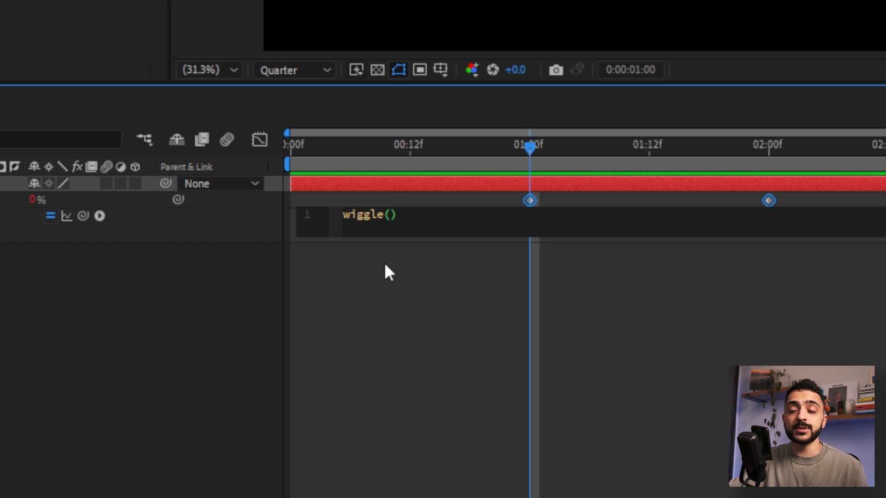
{"action": "type", "text": "100,"}
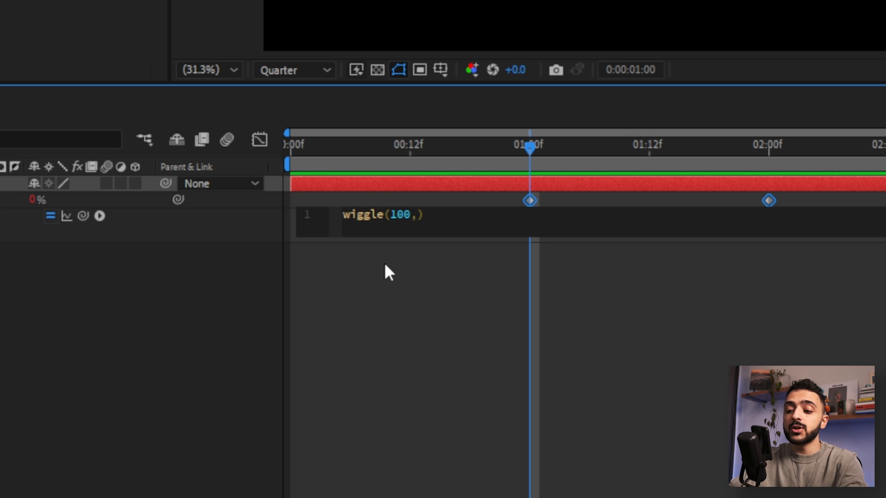
{"action": "type", "text": "100"}
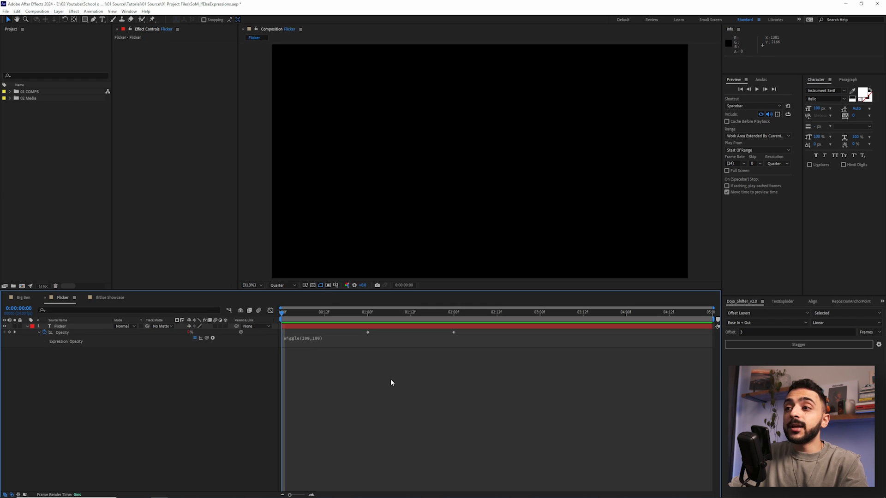
{"action": "key", "text": "space"}
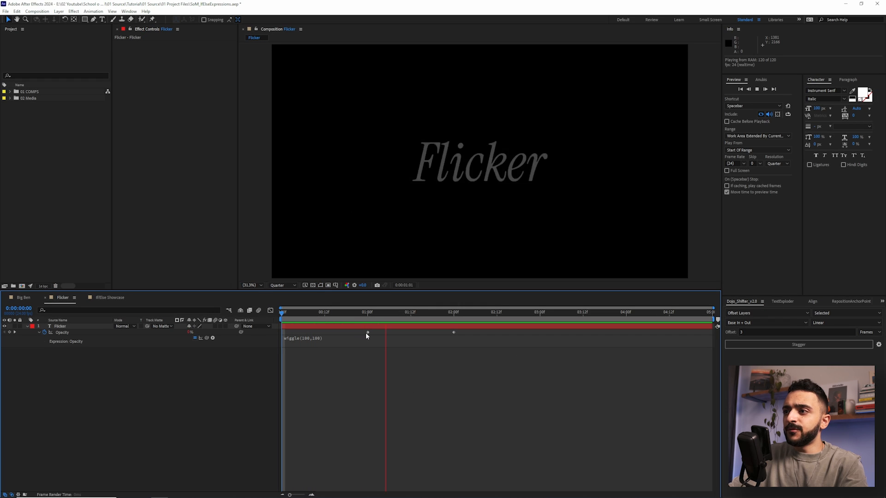
- Stop the preview and scrub through the flicker between the 1-second and 2-second opacity keyframes, ending at 1 second
{"action": "key", "text": "space"}
{"action": "left_click_drag", "start_coordinate": [374, 314], "coordinate": [441, 315]}
{"action": "left_click_drag", "start_coordinate": [454, 315], "coordinate": [369, 317]}
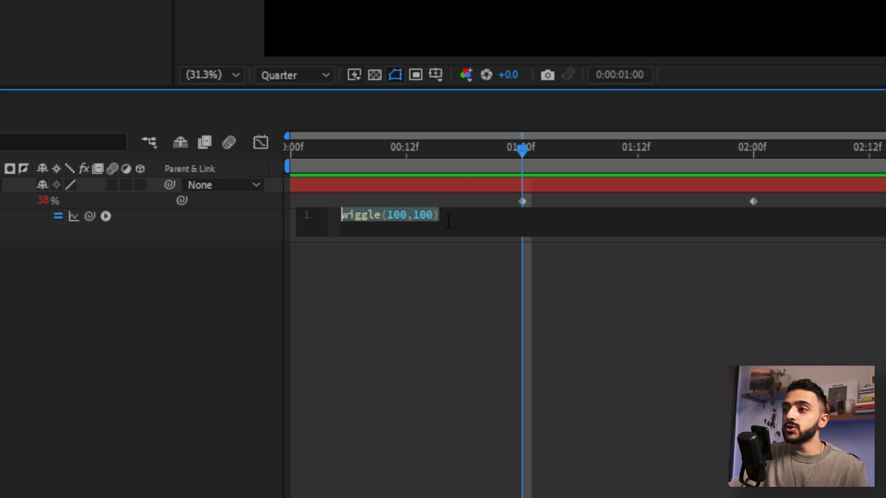
- Store the wiggle in a variable by rewriting the Opacity expression as var flicker = wiggle(100,100); followed by a blank line
{"action": "left_click", "coordinate": [469, 220]}
{"action": "left_click", "coordinate": [341, 216]}
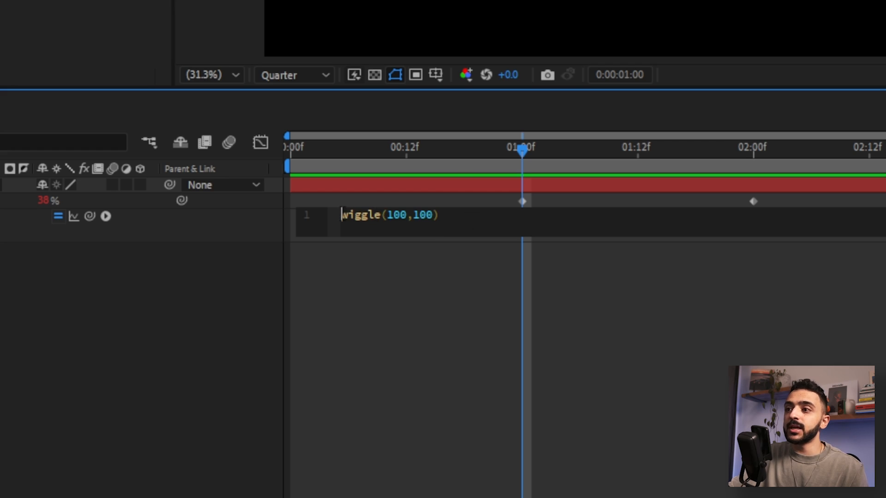
{"action": "type", "text": "var flicker "}
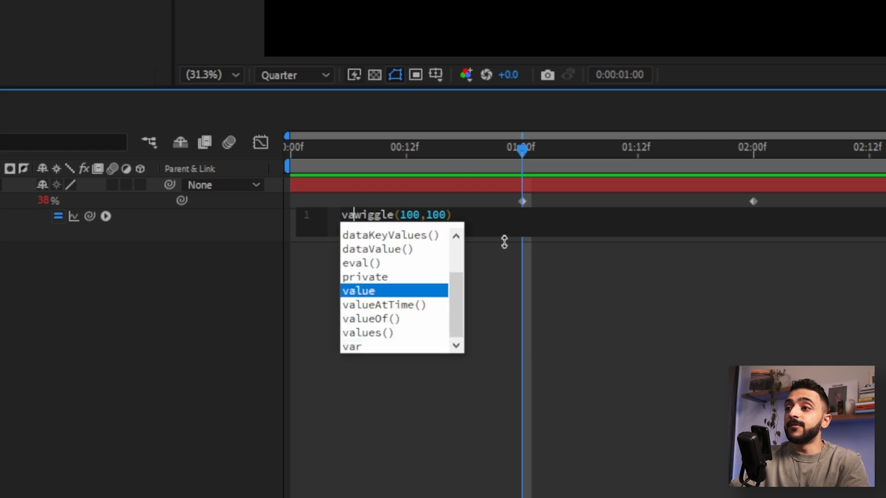
{"action": "type", "text": "= wiggle(100,100)"}
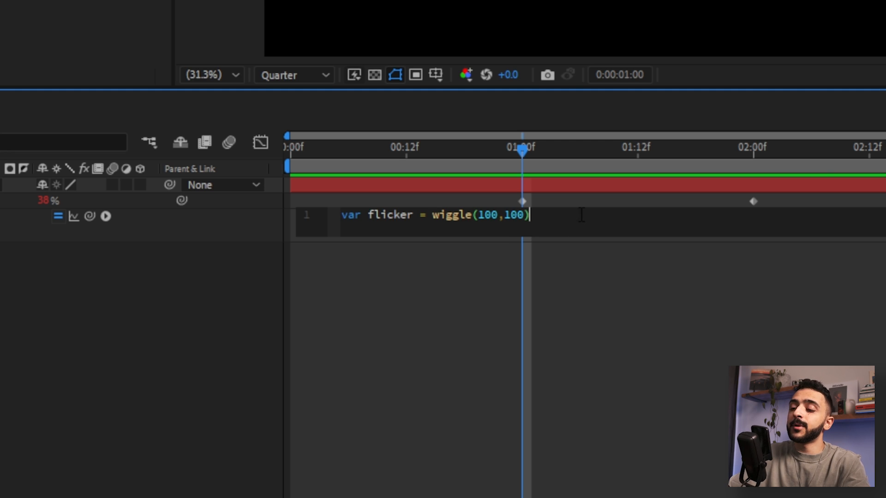
{"action": "type", "text": ";"}
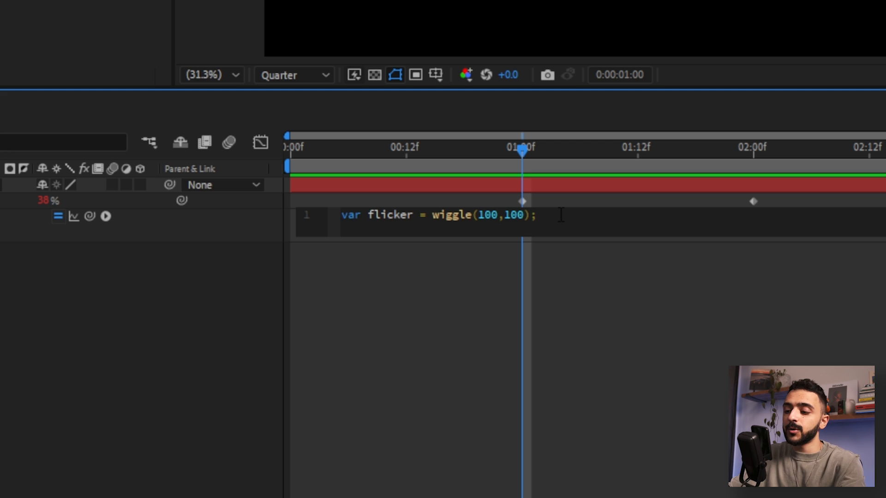
{"action": "key", "text": "Return"}
{"action": "key", "text": "Return"}
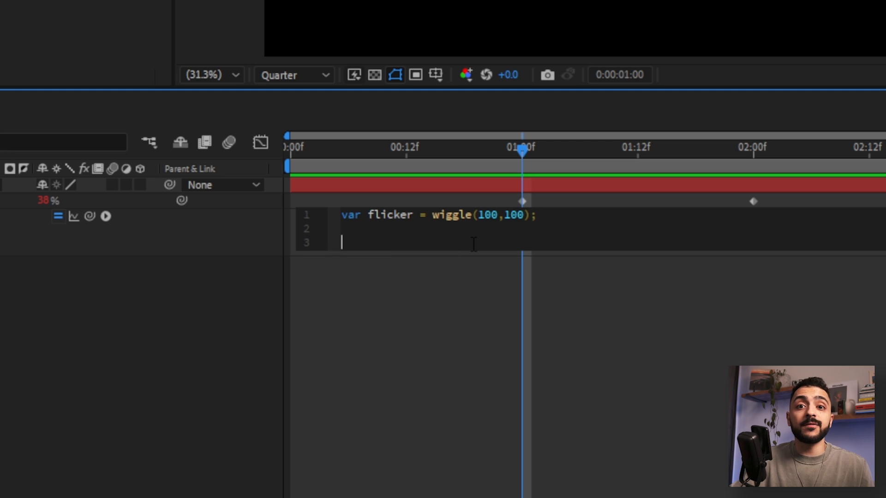
- Add an empty if(){ }else{ } structure below the flicker variable in the Opacity expression
{"action": "type", "text": "if"}
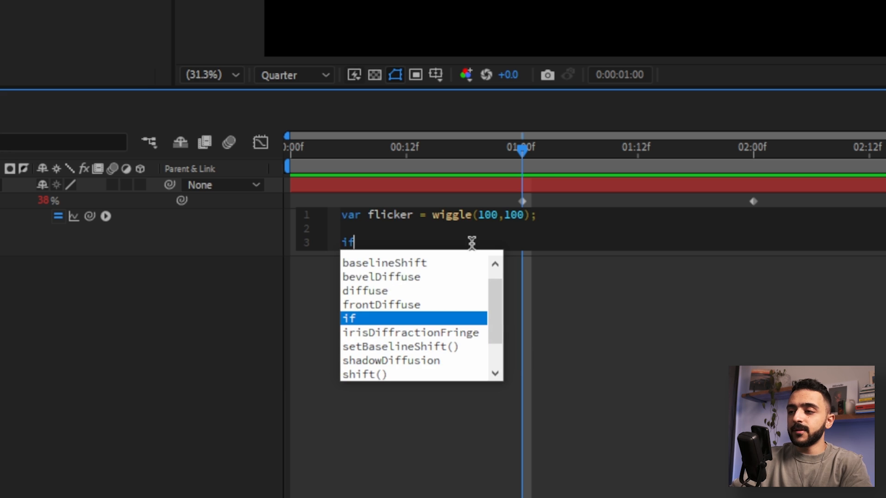
{"action": "type", "text": "(){"}
{"action": "key", "text": "Return"}
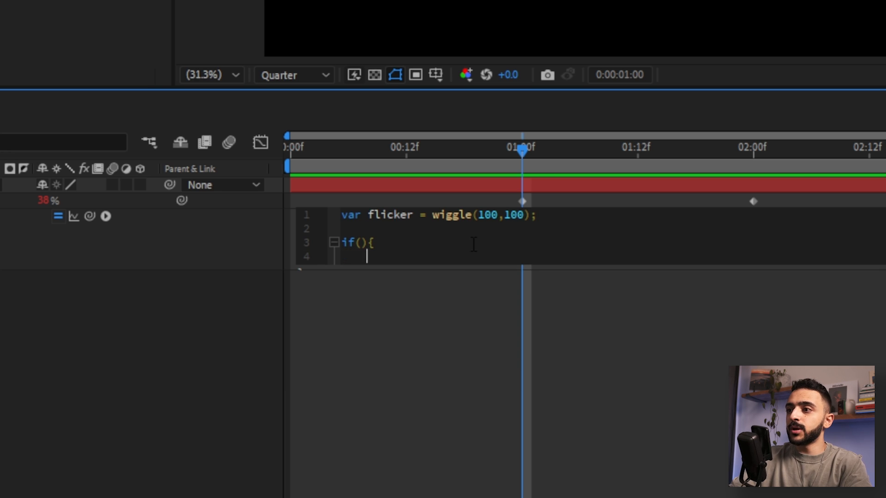
{"action": "key", "text": "Return"}
{"action": "type", "text": "}else{"}
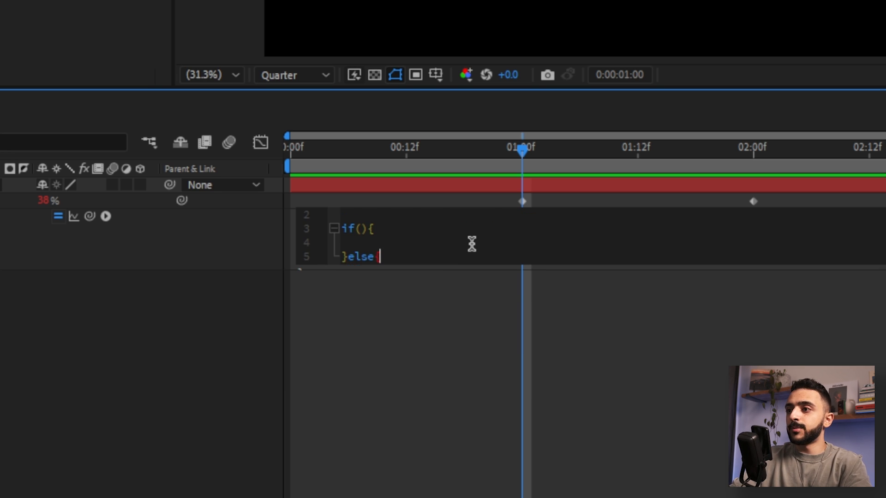
{"action": "key", "text": "Return"}
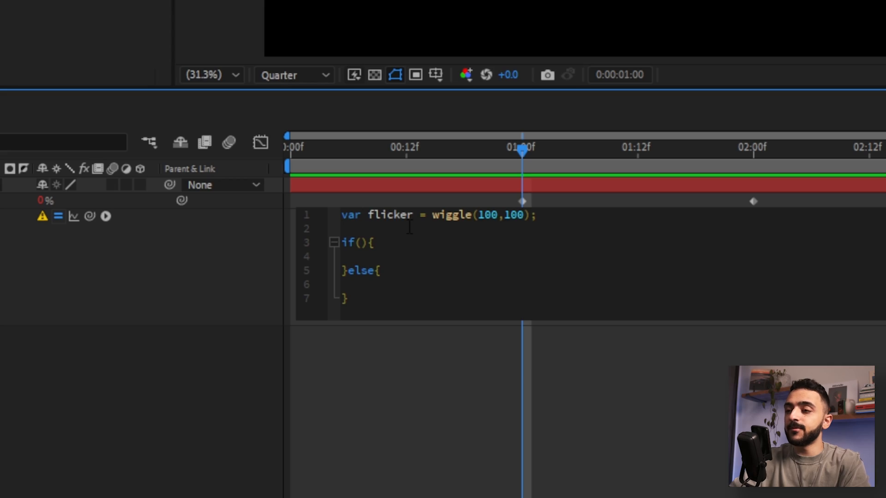
- Declare var o = transform.opacity; under the flicker variable, keeping a blank line before the if statement
{"action": "type", "text": "var "}
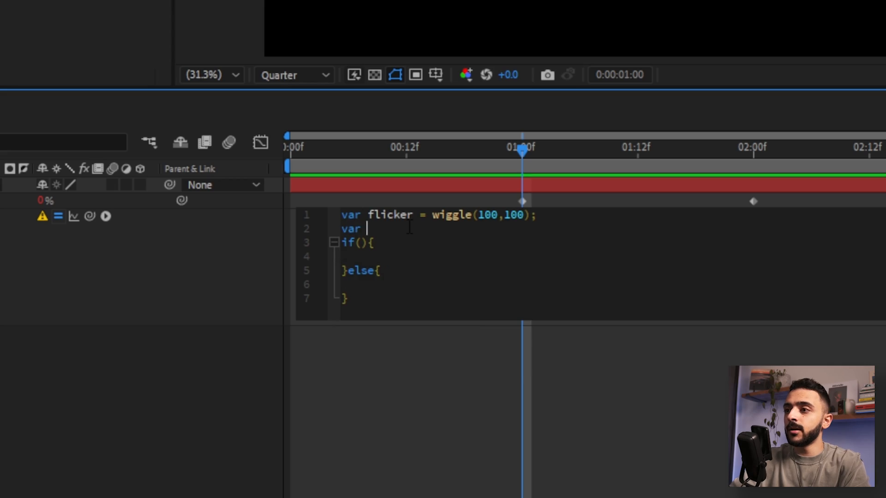
{"action": "type", "text": "o = transform.opacity"}
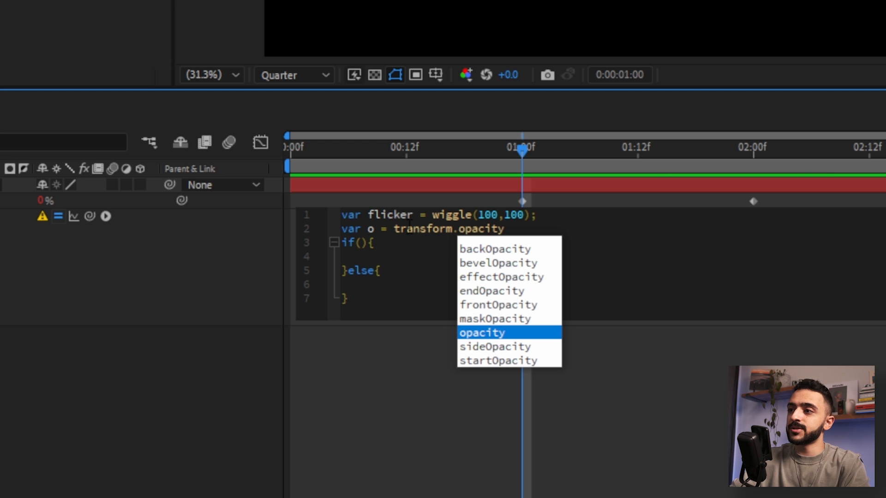
{"action": "key", "text": "Return"}
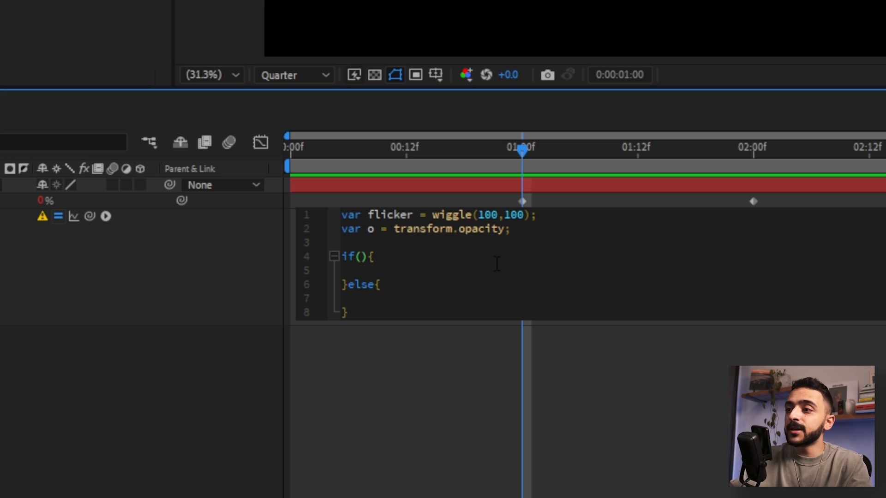
- Set the if condition in the Opacity expression to o > 0 && o < 100
{"action": "type", "text": "o"}
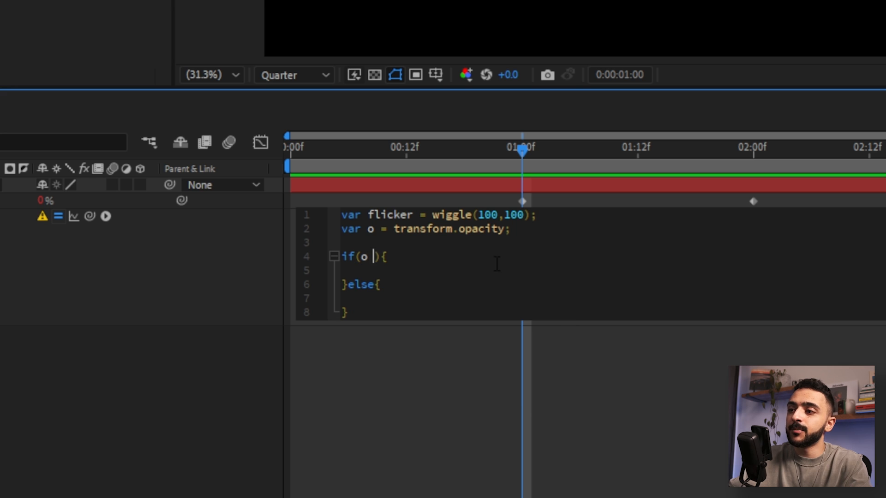
{"action": "type", "text": " > 0 &&"}
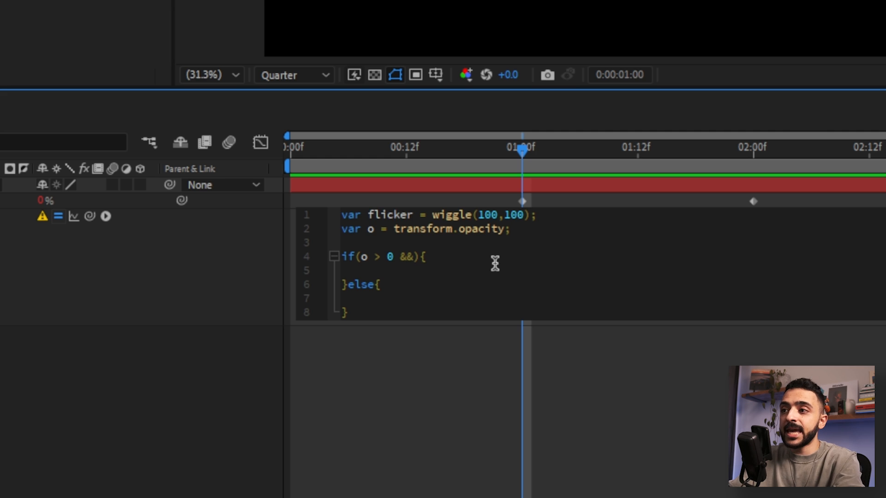
{"action": "type", "text": " o < 100"}
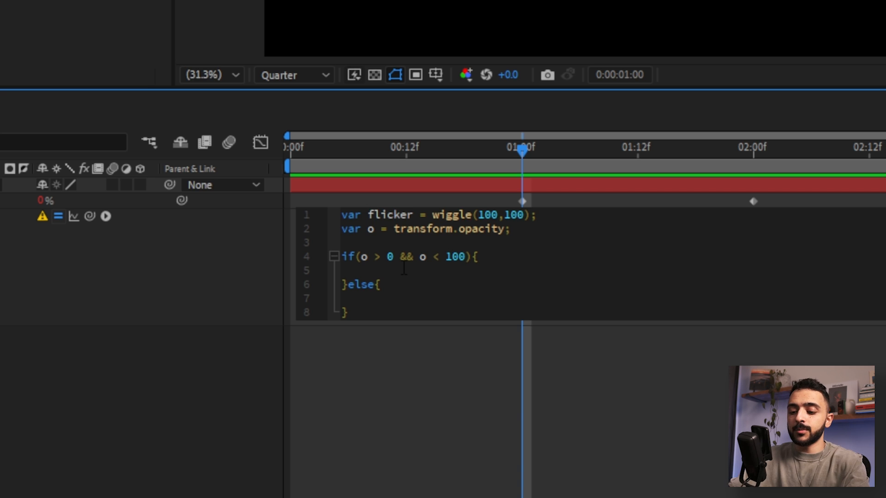
- Return flicker in the if branch and value in the else branch, apply the Opacity expression, and preview it
{"action": "type", "text": "icker"}
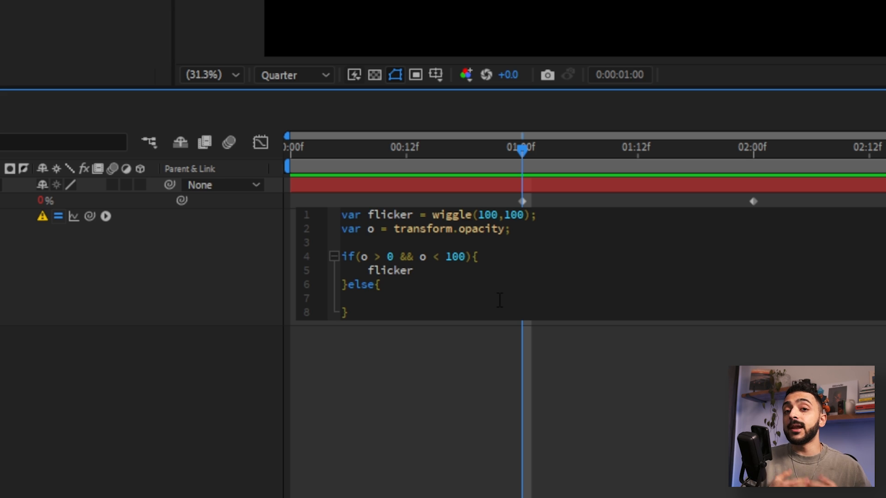
{"action": "type", "text": "value"}
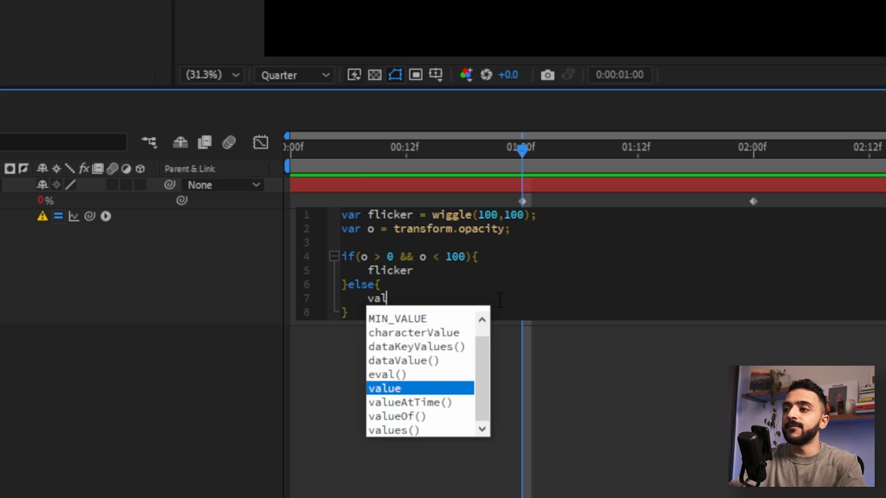
{"action": "left_click", "coordinate": [481, 274]}
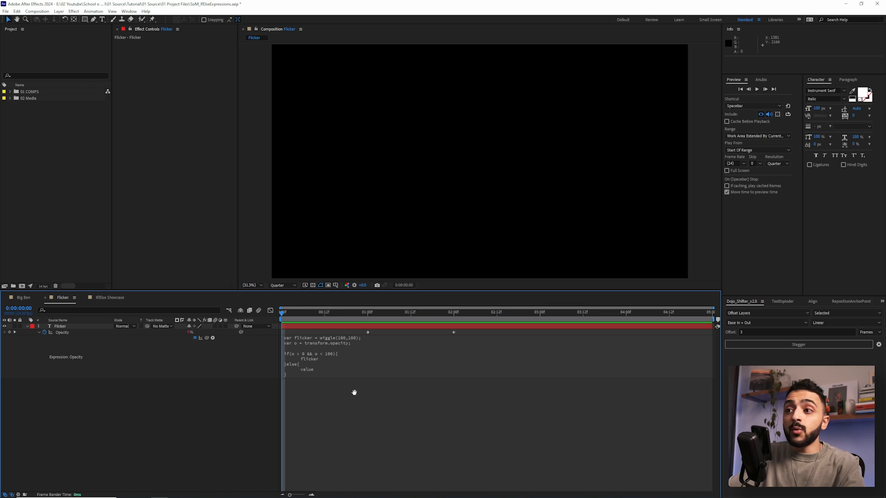
{"action": "key", "text": "space"}
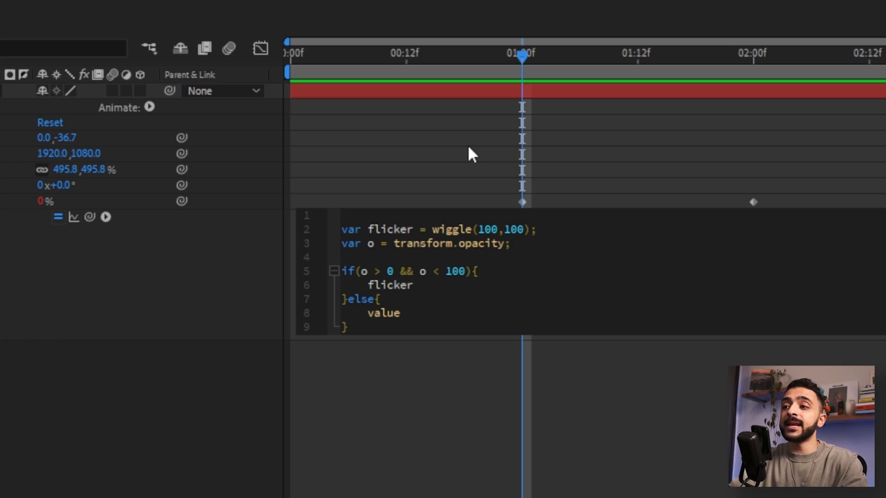
- Add seedRandom(123); as the first line of the Opacity expression and preview the flicker
{"action": "type", "text": "seedr"}
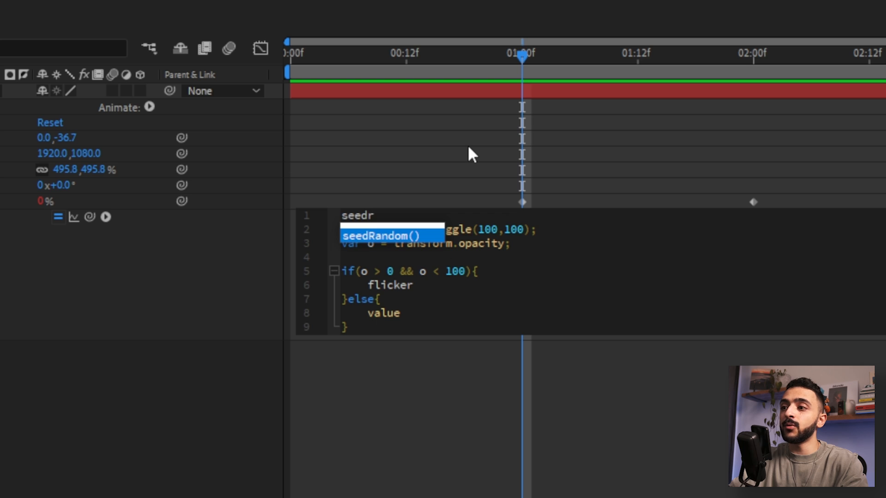
{"action": "key", "text": "Return"}
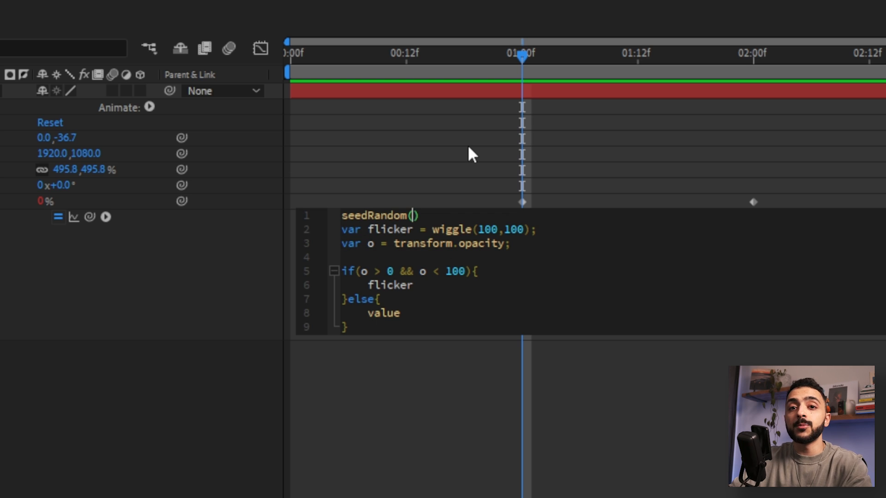
{"action": "type", "text": "123"}
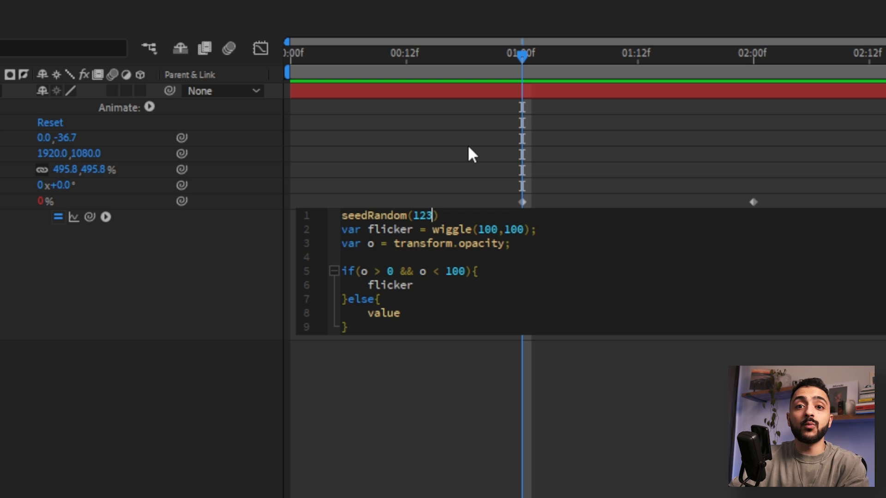
{"action": "key", "text": "Right"}
{"action": "type", "text": ";"}
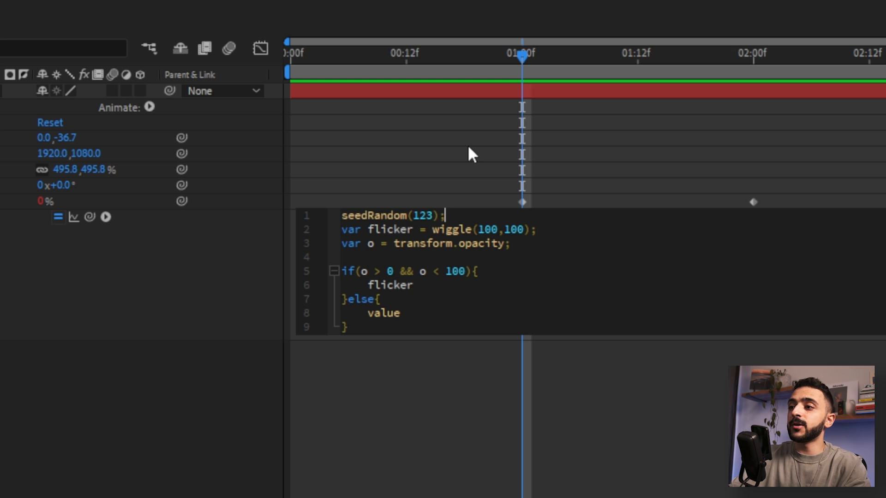
{"action": "left_click", "coordinate": [469, 154]}
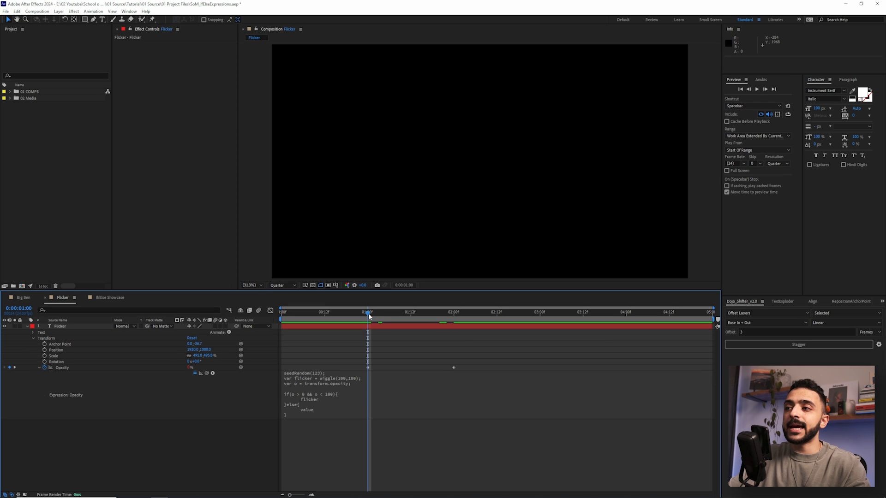
{"action": "key", "text": "space"}
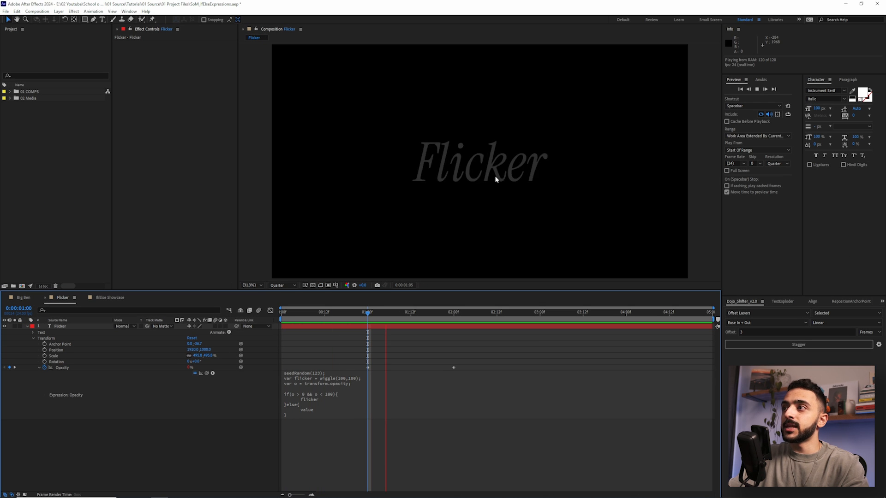
- Set the seedRandom value in the Opacity expression to 111 and preview the new flicker pattern
{"action": "left_click", "coordinate": [311, 374]}
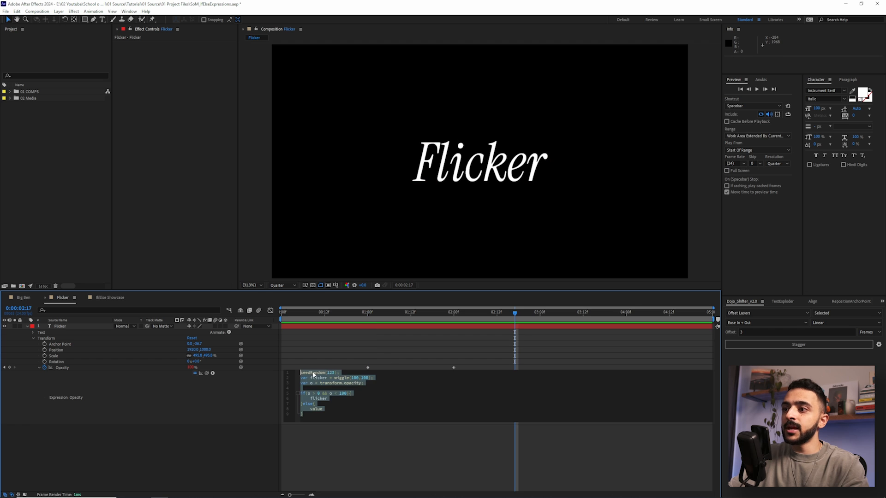
{"action": "left_click", "coordinate": [331, 374]}
{"action": "type", "text": "111"}
{"action": "left_click", "coordinate": [378, 353]}
{"action": "key", "text": "space"}
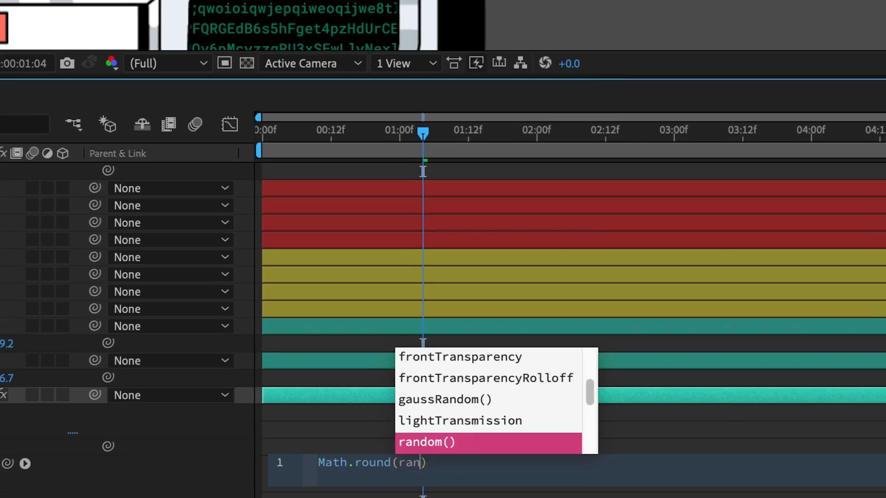
{"action": "type", "text": "dom"}
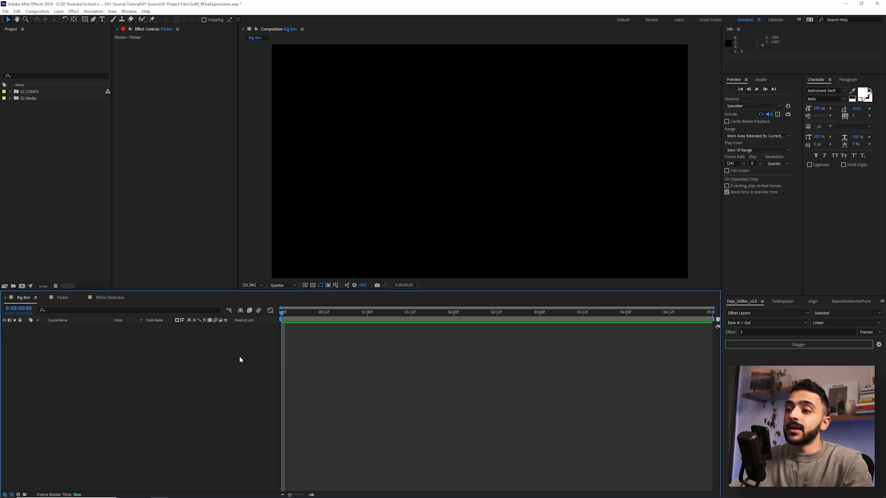
- Review the Big Ben composition's settings and the settings offered when creating a new composition
{"action": "key", "text": "ctrl+k"}
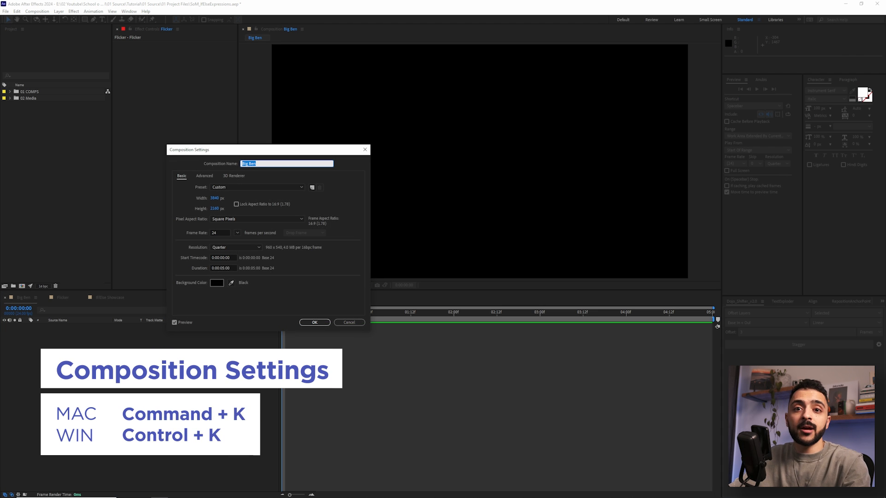
{"action": "left_click_drag", "start_coordinate": [283, 149], "coordinate": [370, 129]}
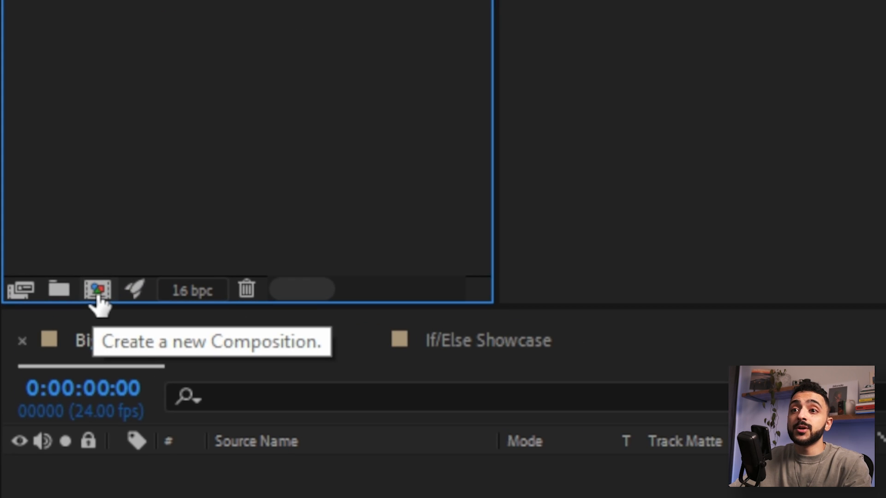
{"action": "left_click", "coordinate": [28, 287]}
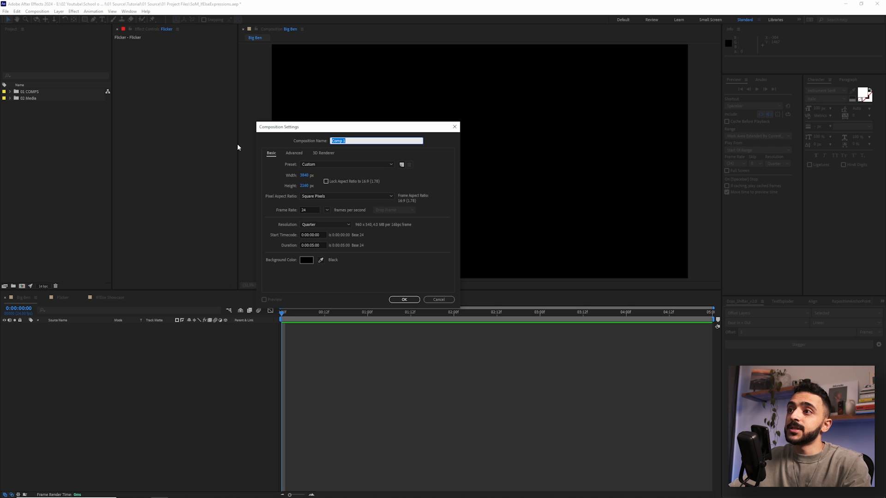
{"action": "left_click", "coordinate": [438, 299]}
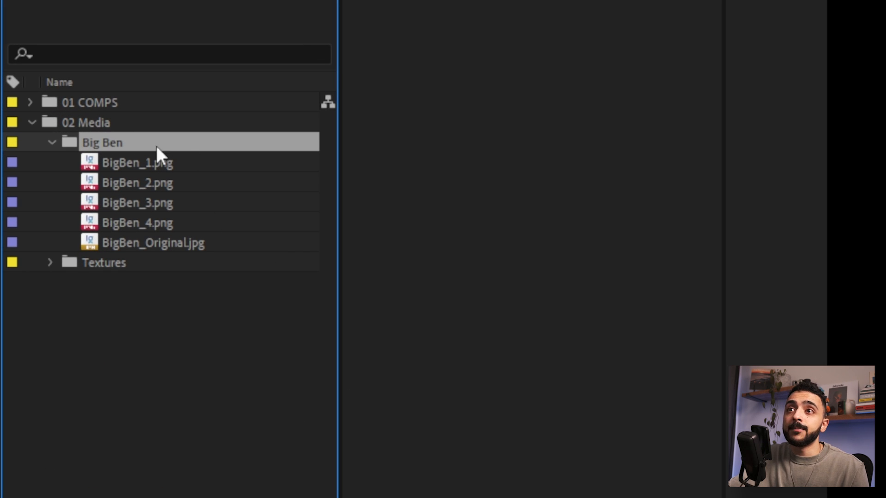
- Examine the BigBen_Original.jpg image and the four BigBen PNG cutouts in the footage viewer, then close it
{"action": "double_click", "coordinate": [173, 243]}
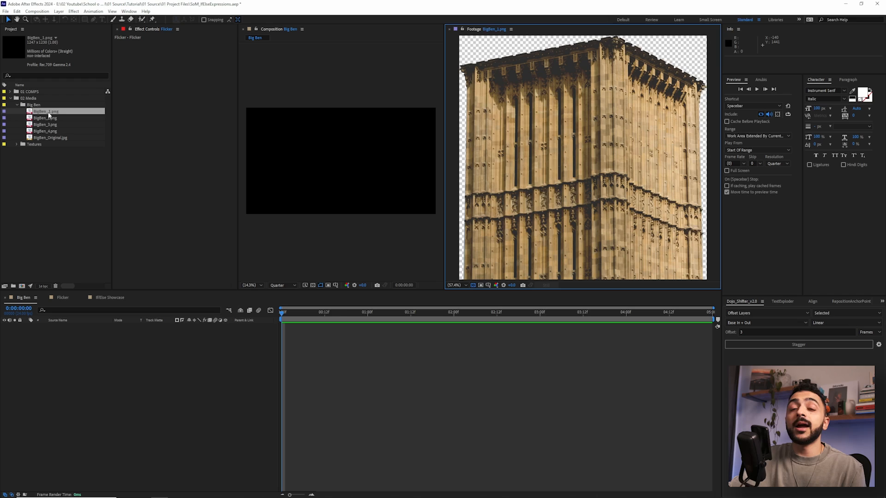
{"action": "double_click", "coordinate": [53, 119]}
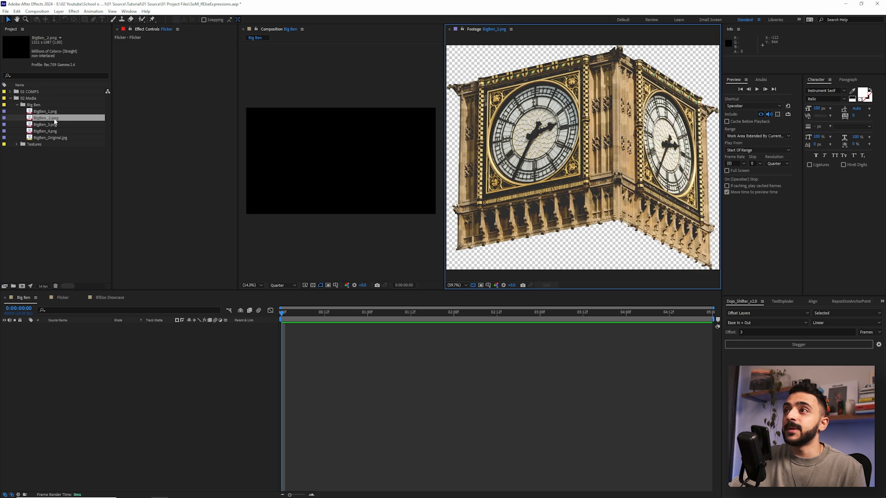
{"action": "double_click", "coordinate": [51, 125]}
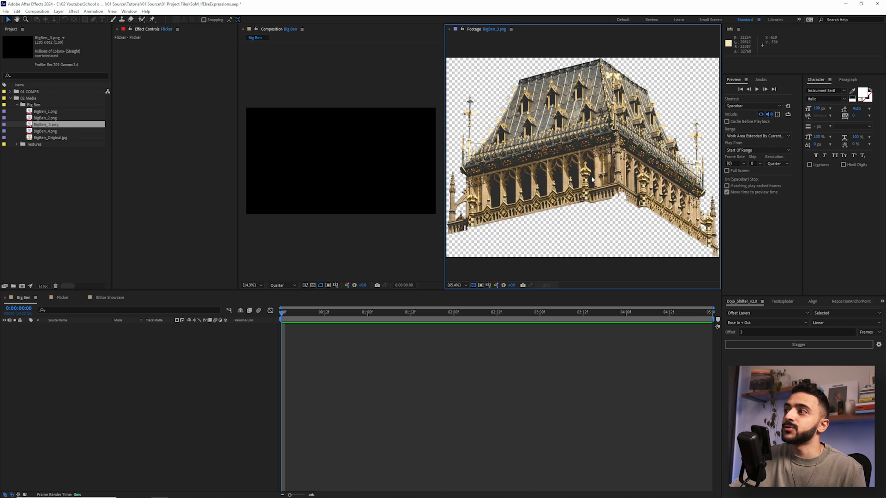
{"action": "double_click", "coordinate": [46, 131]}
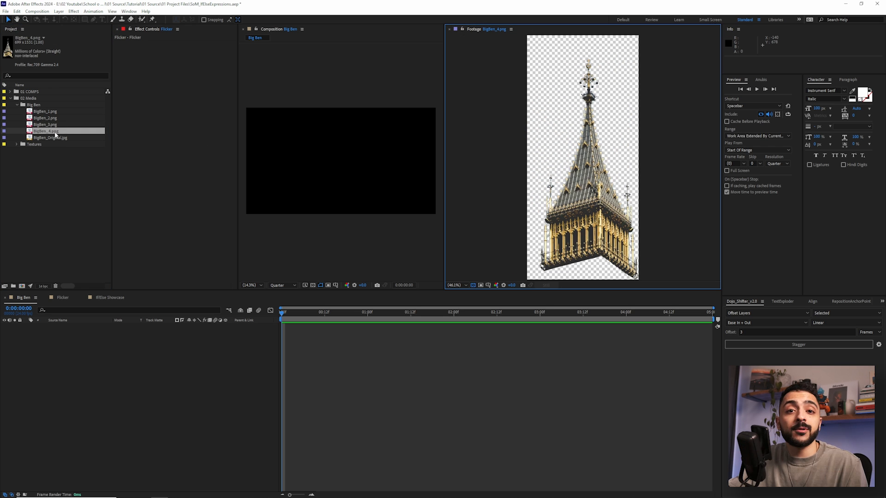
{"action": "left_click", "coordinate": [449, 29]}
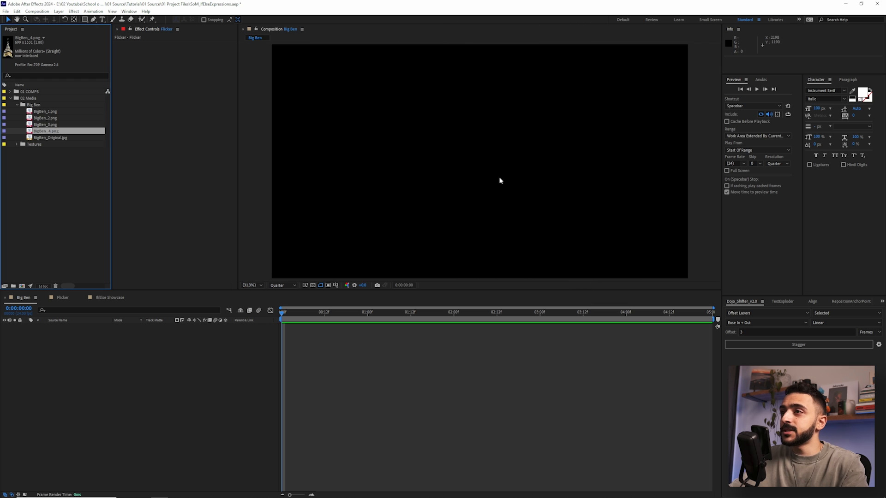
- Add BigBen_1.png through BigBen_4.png to the Big Ben composition as layers
{"action": "left_click", "coordinate": [51, 112]}
{"action": "left_click", "coordinate": [53, 131], "text": "shift"}
{"action": "left_click_drag", "start_coordinate": [53, 131], "coordinate": [96, 362]}
- Stack the cutouts vertically into a complete tower, with the base lowest, the clock section and roof above it, and the spire on top
{"action": "left_click", "coordinate": [496, 159]}
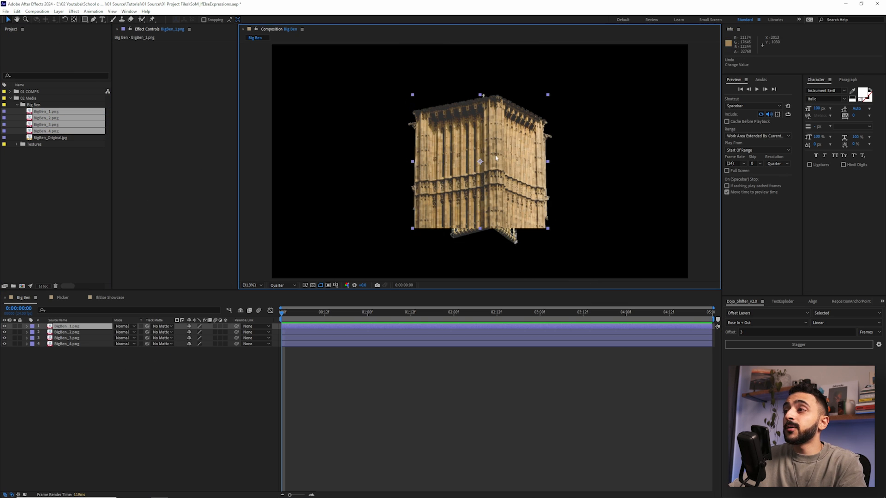
{"action": "left_click_drag", "start_coordinate": [510, 125], "coordinate": [506, 222]}
{"action": "left_click_drag", "start_coordinate": [505, 225], "coordinate": [505, 224]}
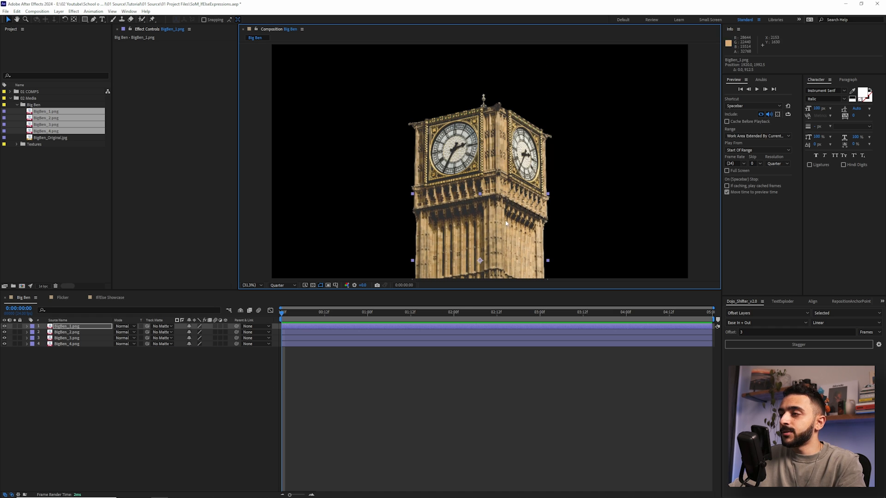
{"action": "left_click", "coordinate": [499, 135], "text": "shift"}
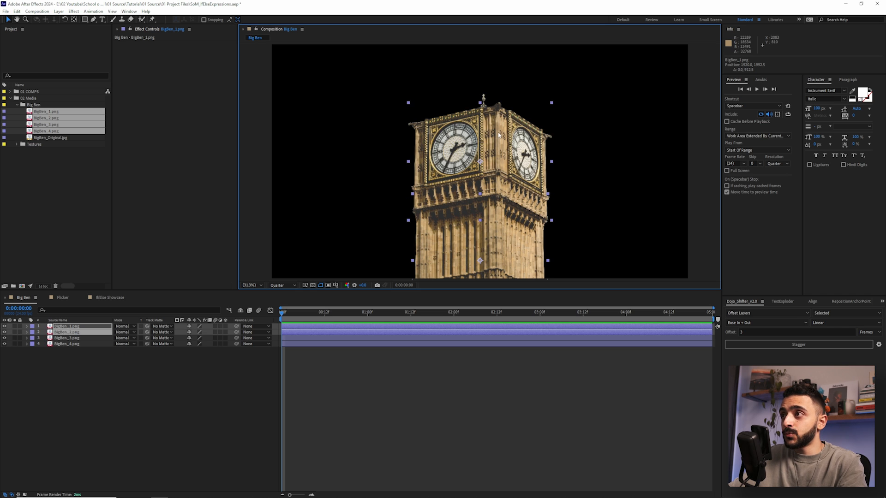
{"action": "left_click_drag", "start_coordinate": [497, 125], "coordinate": [494, 195]}
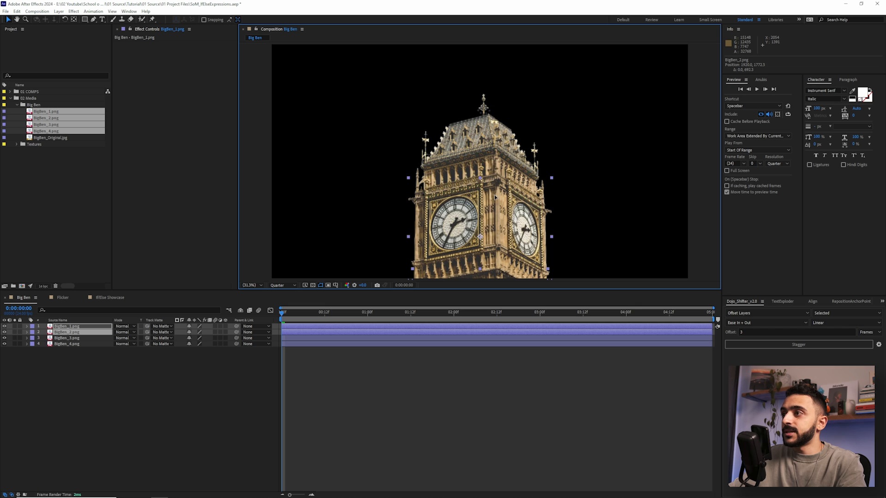
{"action": "left_click", "coordinate": [491, 134], "text": "shift"}
{"action": "left_click_drag", "start_coordinate": [492, 133], "coordinate": [489, 248]}
{"action": "left_click", "coordinate": [431, 343]}
{"action": "left_click", "coordinate": [424, 385]}
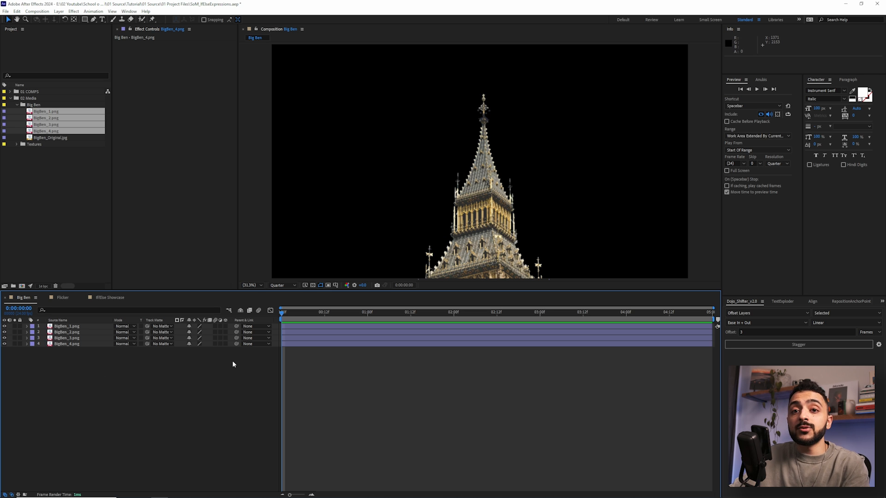
- Parent BigBen_4.png to BigBen_3.png, BigBen_3.png to BigBen_2.png, and BigBen_2.png to BigBen_1.png
{"action": "left_click", "coordinate": [69, 344]}
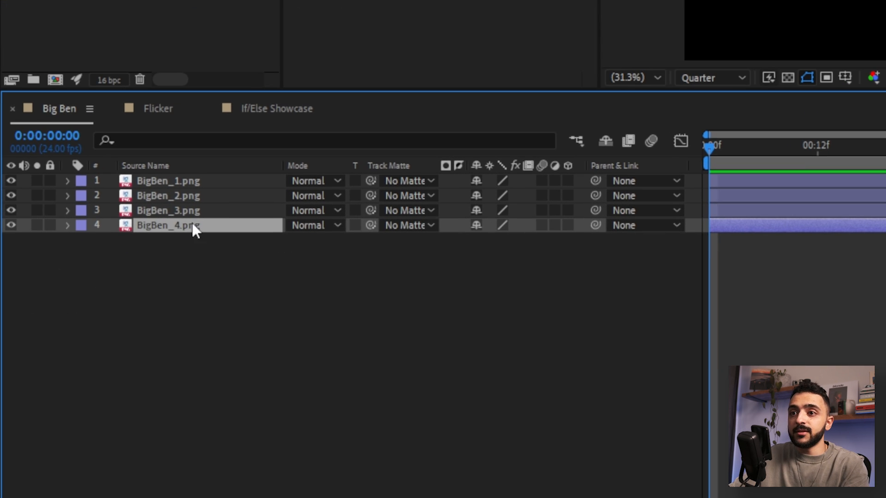
{"action": "left_click_drag", "start_coordinate": [596, 225], "coordinate": [583, 178]}
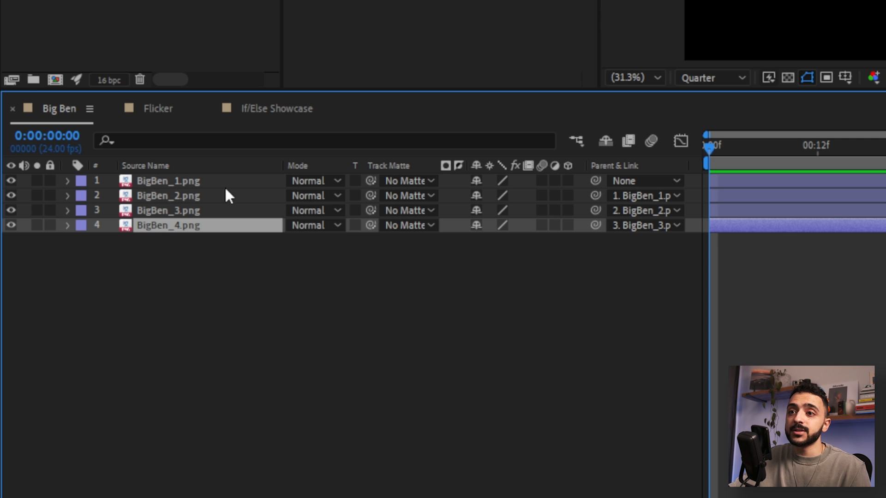
- Move BigBen_1.png up to about 1932, 1893 and scale it to 55% so the parented tower fits the frame
{"action": "left_click", "coordinate": [182, 180]}
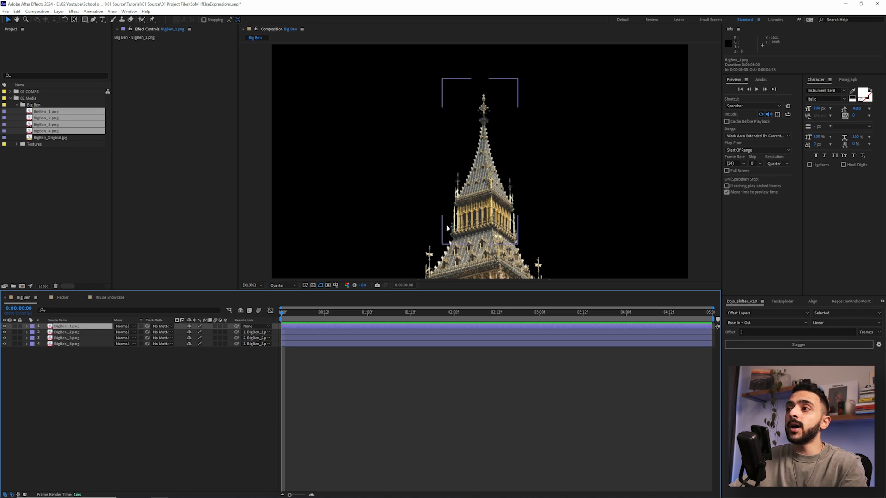
{"action": "scroll", "coordinate": [444, 192], "scroll_direction": "down", "scroll_amount": 1}
{"action": "left_click_drag", "start_coordinate": [484, 237], "coordinate": [467, 176]}
{"action": "key", "text": "shift+slash"}
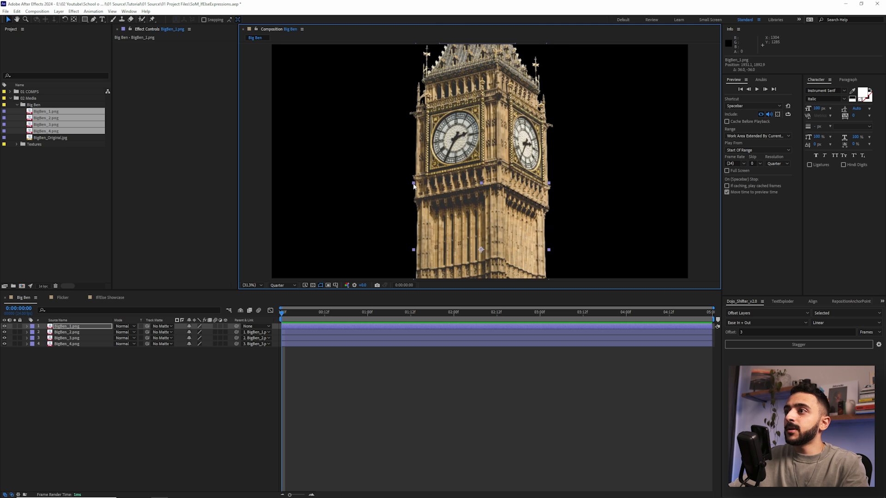
{"action": "left_click_drag", "start_coordinate": [414, 186], "coordinate": [444, 218]}
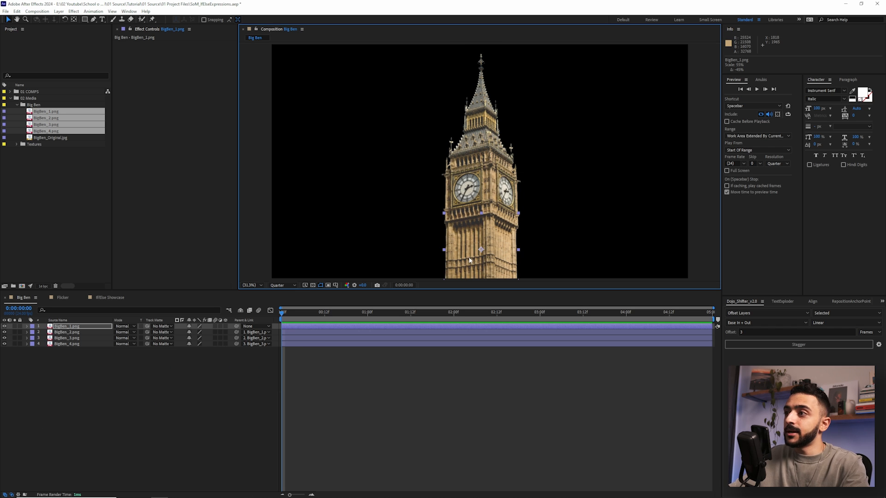
- Solo the BigBen_4.png layer and draw a closed four-point Pen mask forming the underside of the spire section
{"action": "left_click", "coordinate": [18, 326]}
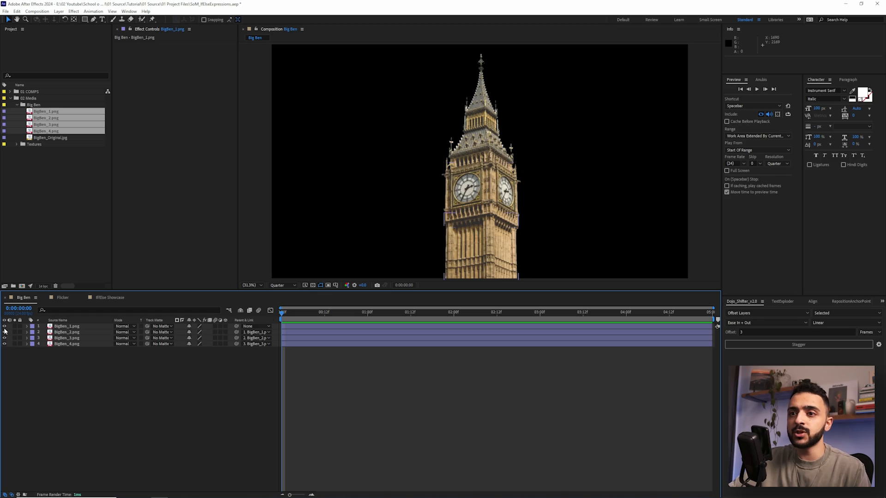
{"action": "left_click", "coordinate": [501, 120]}
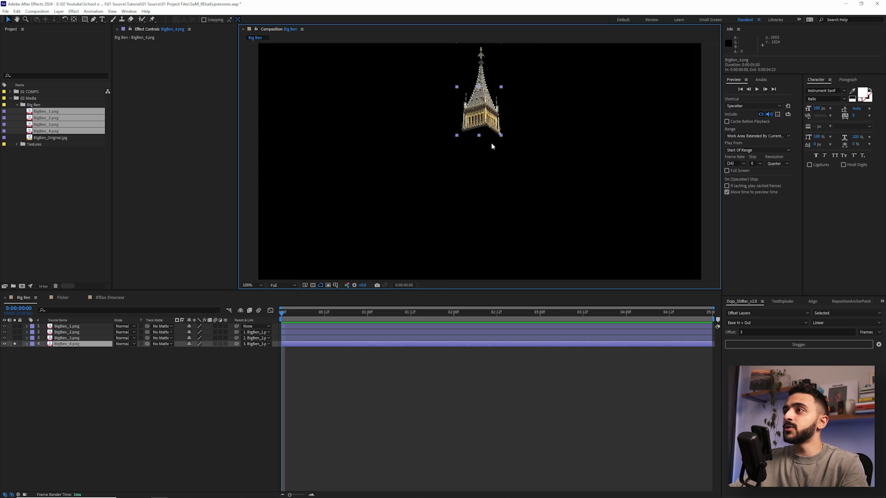
{"action": "scroll", "coordinate": [491, 143], "scroll_direction": "up", "scroll_amount": 2}
{"action": "left_click_drag", "start_coordinate": [496, 103], "coordinate": [441, 198]}
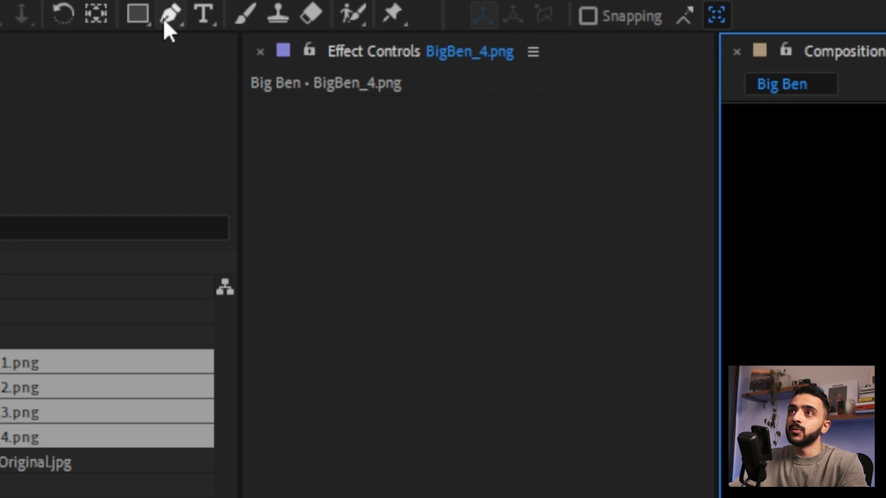
{"action": "left_click", "coordinate": [166, 19]}
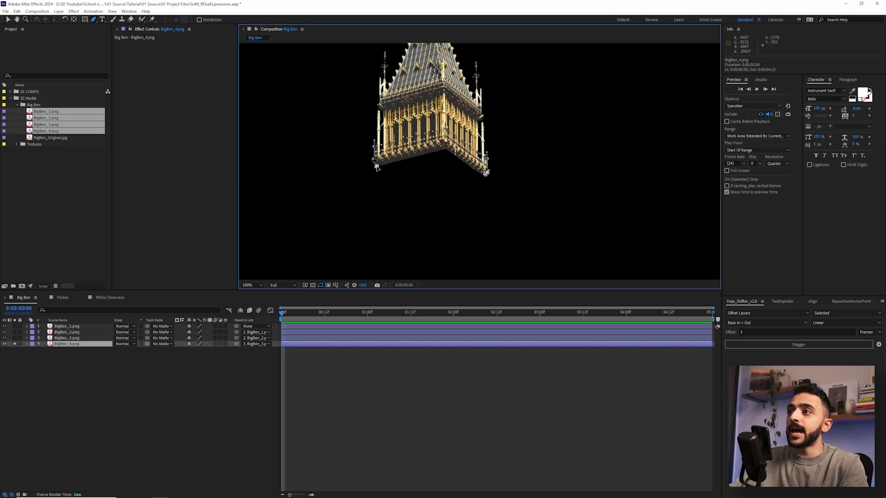
{"action": "left_click", "coordinate": [377, 166]}
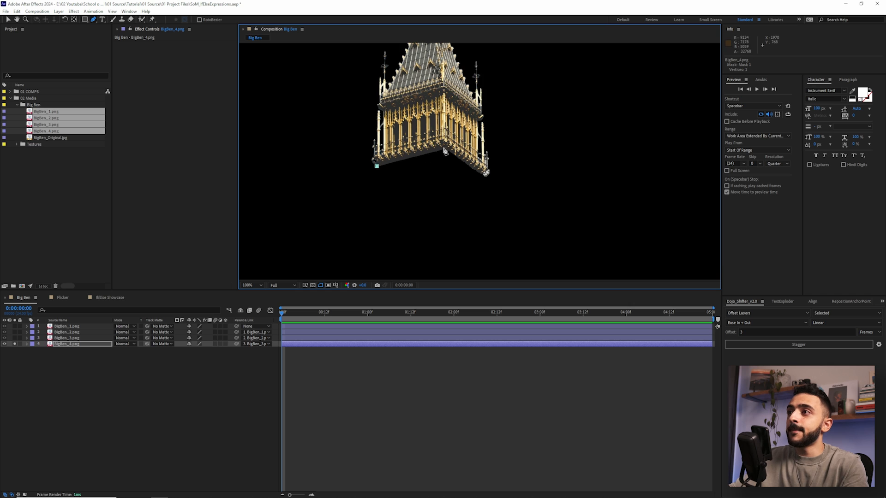
{"action": "left_click", "coordinate": [445, 147]}
{"action": "left_click", "coordinate": [486, 175]}
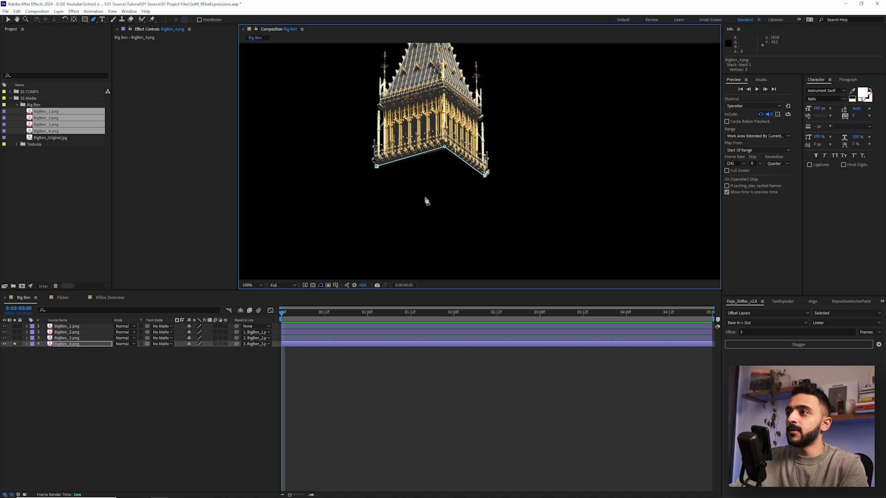
{"action": "left_click", "coordinate": [378, 167]}
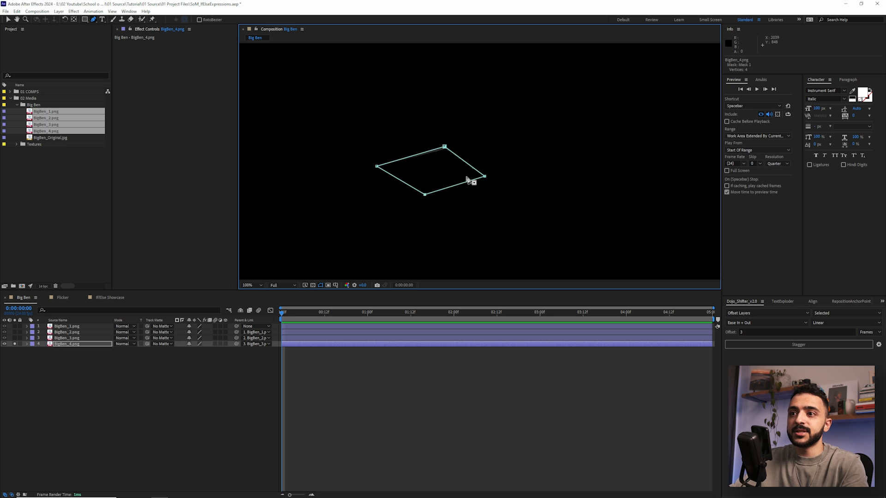
- Reveal the mask on BigBen_4.png and set its mode to None
{"action": "left_click", "coordinate": [82, 347]}
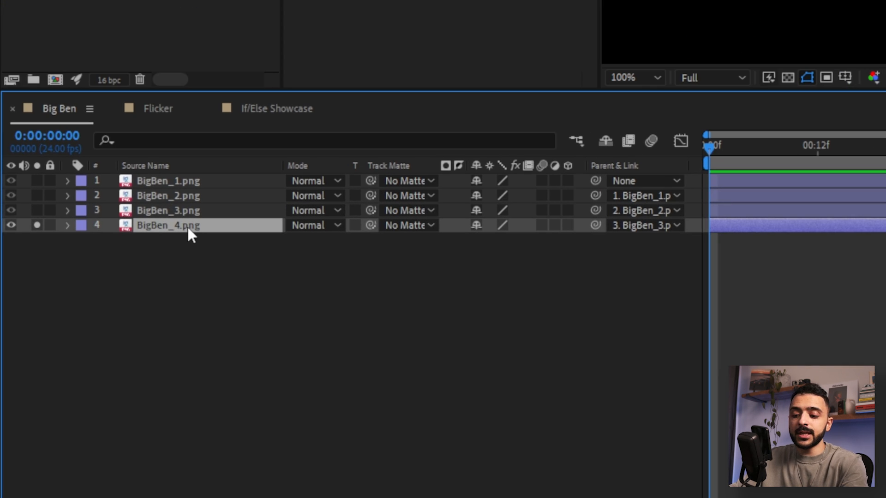
{"action": "key", "text": "m"}
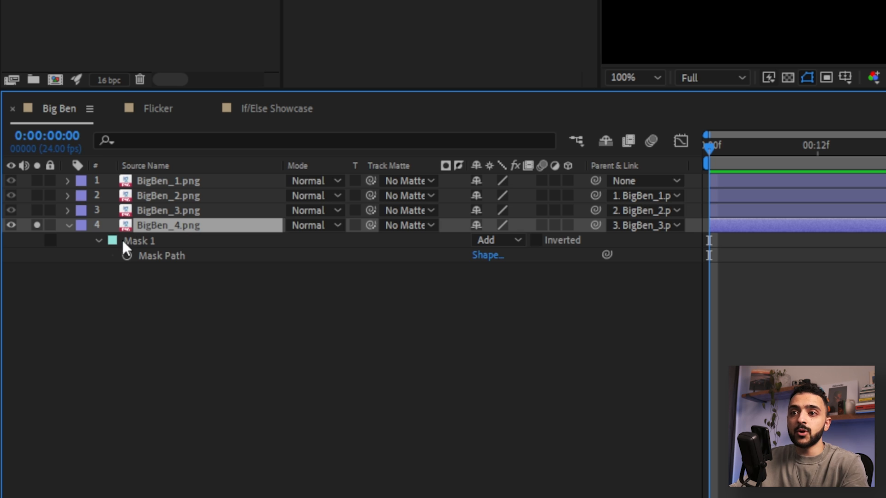
{"action": "left_click", "coordinate": [498, 241]}
{"action": "left_click", "coordinate": [509, 257]}
{"action": "left_click", "coordinate": [432, 190]}
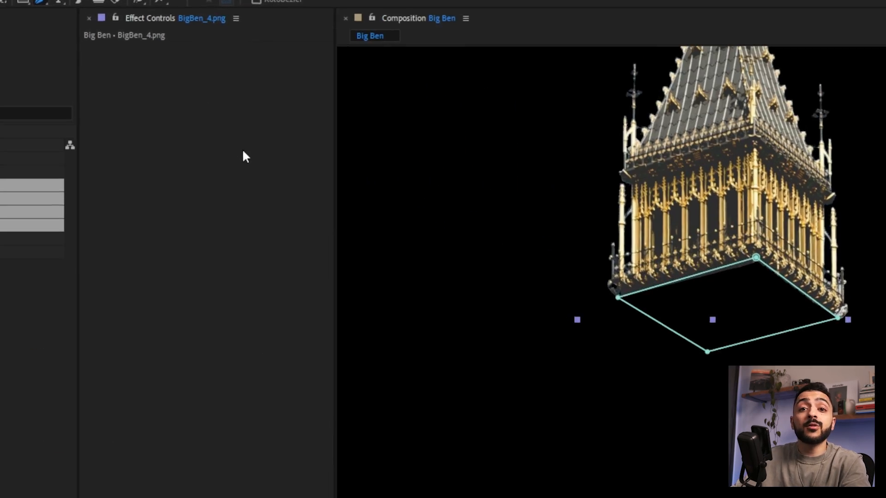
- Apply a Fill effect to BigBen_4.png, enable All Masks, and sample the fill color from the dark area between the spire's columns
{"action": "key", "text": "ctrl+space"}
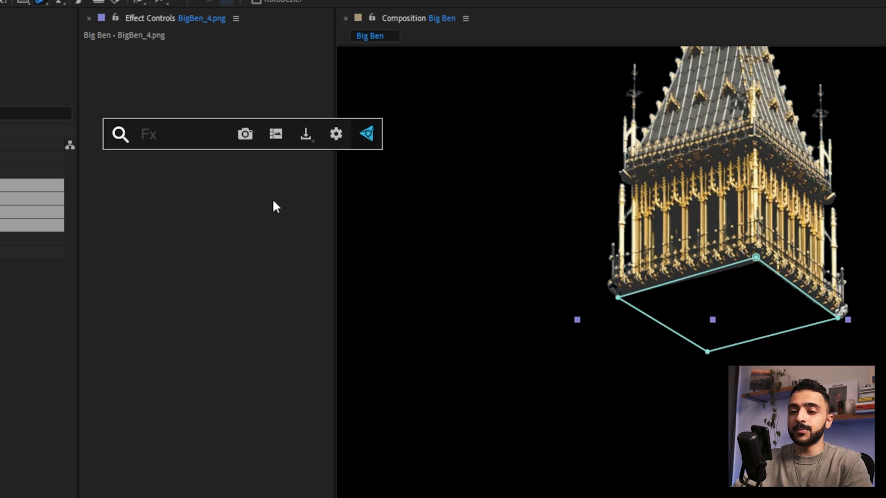
{"action": "type", "text": "fill"}
{"action": "left_click", "coordinate": [245, 179]}
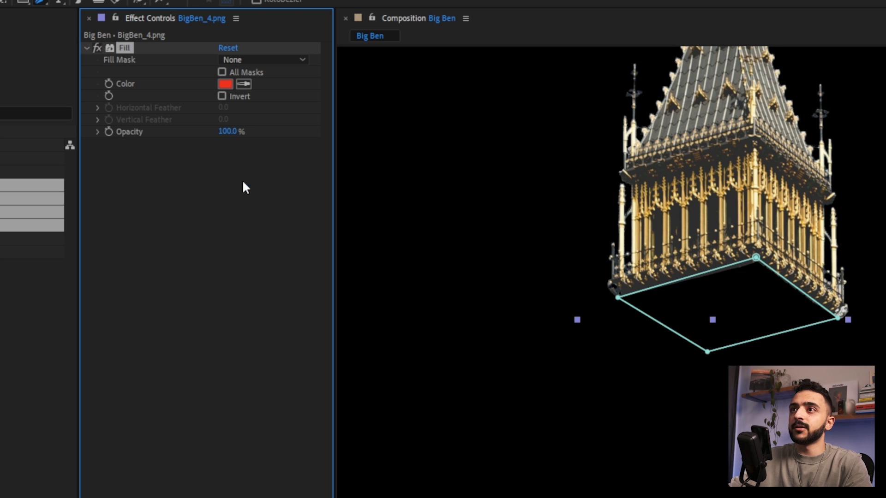
{"action": "left_click", "coordinate": [222, 73]}
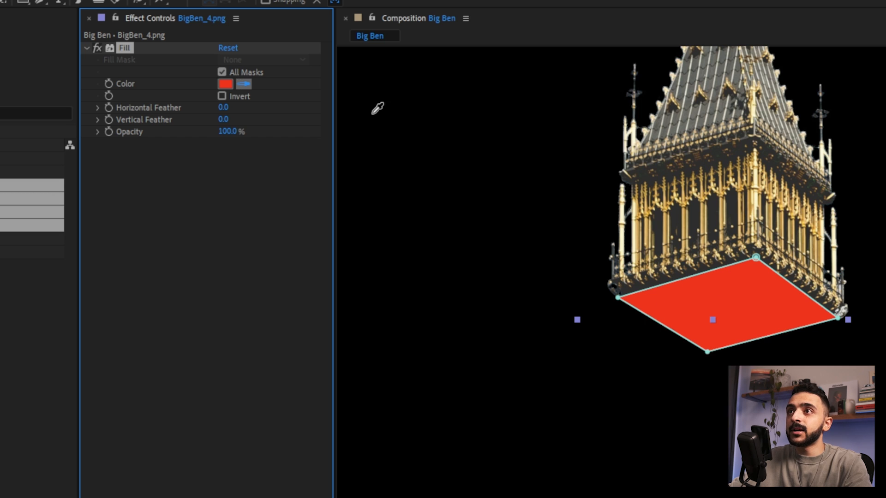
{"action": "left_click", "coordinate": [698, 212]}
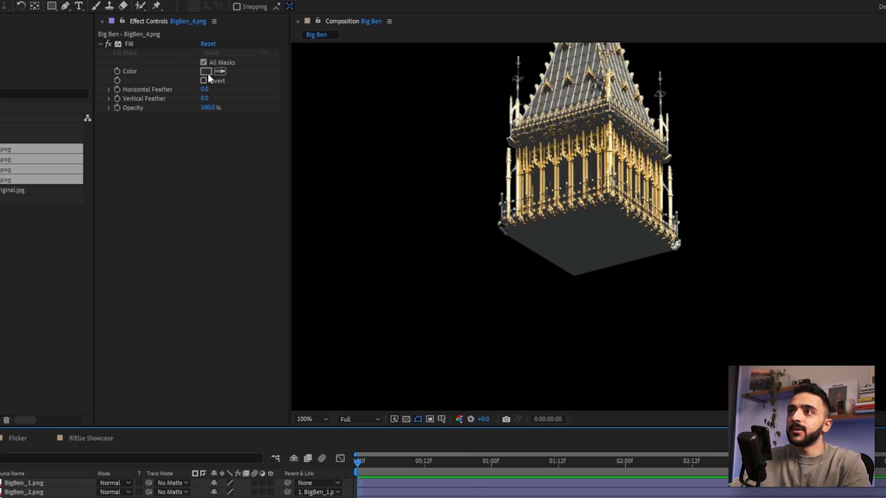
- Darken the Fill effect's color to 1B1C1C
{"action": "left_click", "coordinate": [207, 73]}
{"action": "left_click_drag", "start_coordinate": [208, 462], "coordinate": [207, 475]}
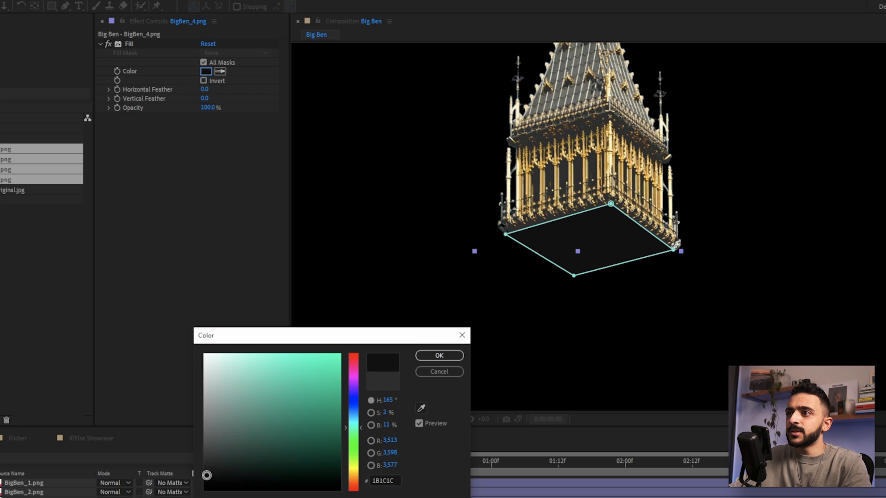
{"action": "left_click", "coordinate": [440, 356]}
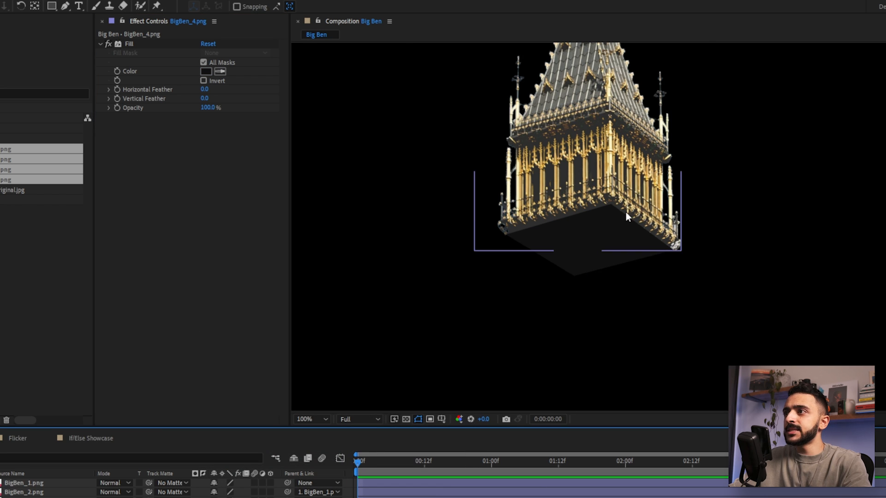
- Inspect the filled underside's edge and add the CC Composite effect after Fill on BigBen_4.png
{"action": "scroll", "coordinate": [626, 212], "scroll_direction": "up", "scroll_amount": 2}
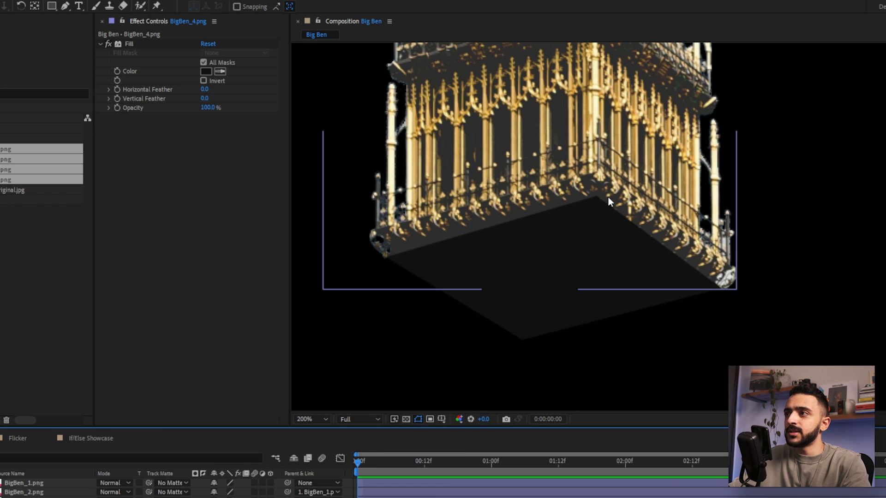
{"action": "left_click", "coordinate": [598, 203]}
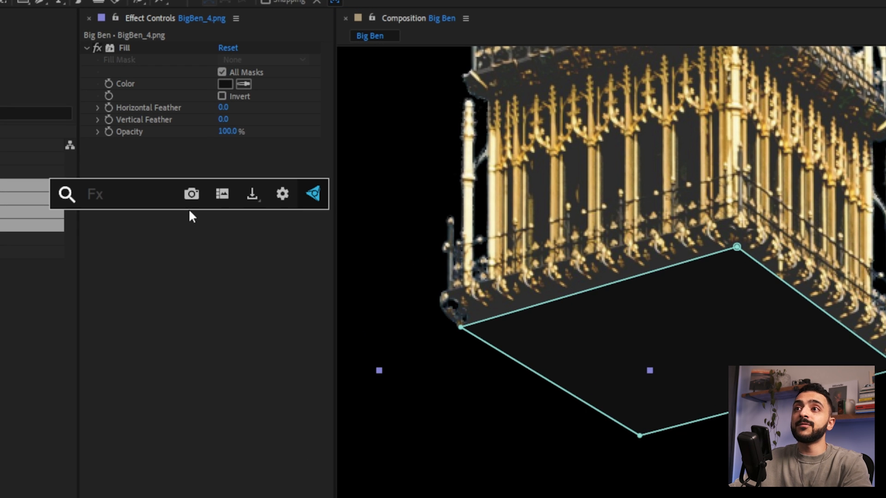
{"action": "key", "text": "ctrl+space"}
{"action": "type", "text": "cc compo"}
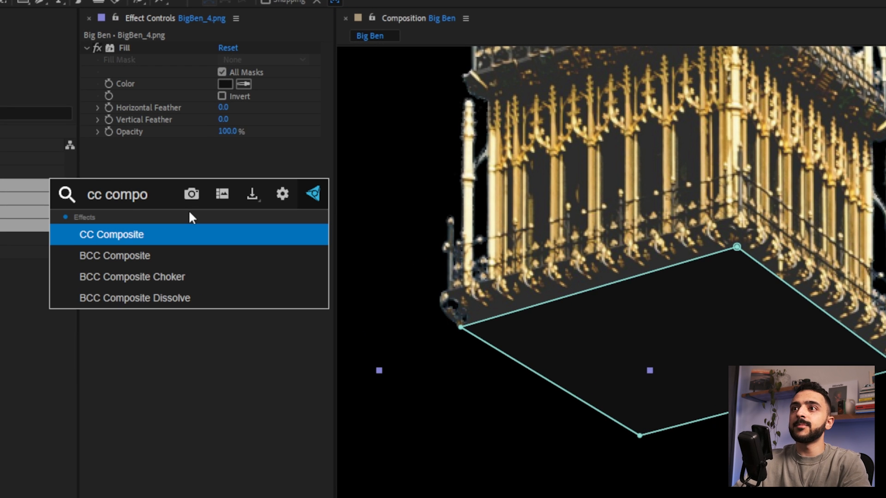
{"action": "key", "text": "Return"}
{"action": "left_click", "coordinate": [660, 419]}
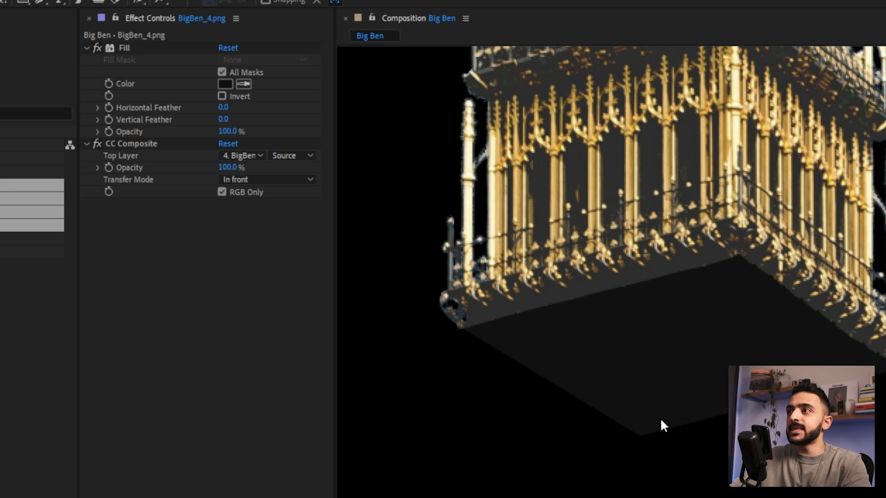
- Examine the composited underside of the BigBen_4.png spire up close and across the whole frame
{"action": "scroll", "coordinate": [725, 288], "scroll_direction": "up", "scroll_amount": 1}
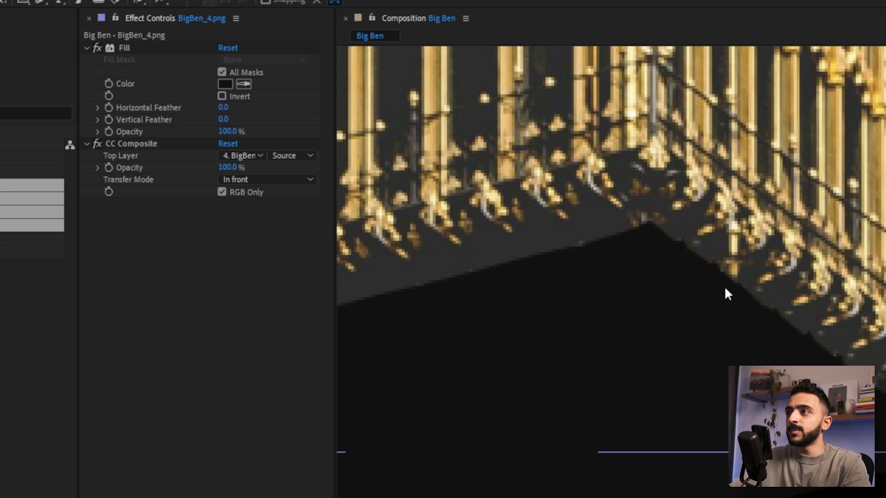
{"action": "left_click", "coordinate": [96, 142]}
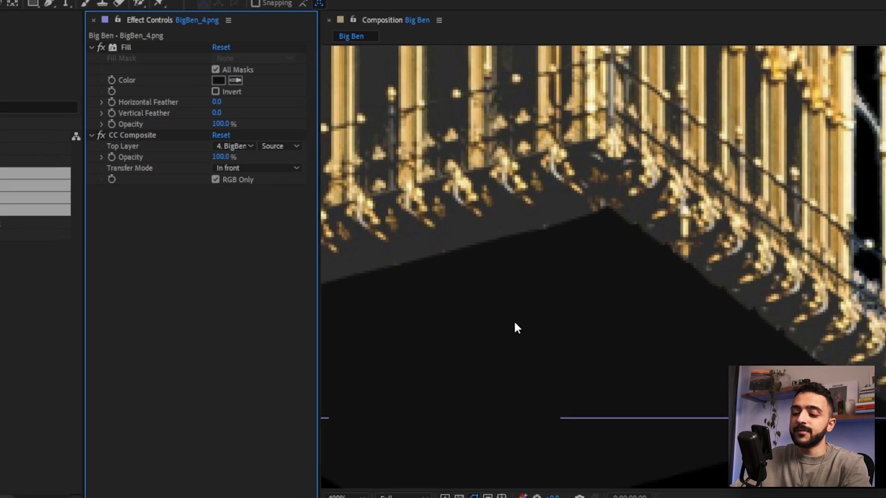
{"action": "key", "text": "shift+slash"}
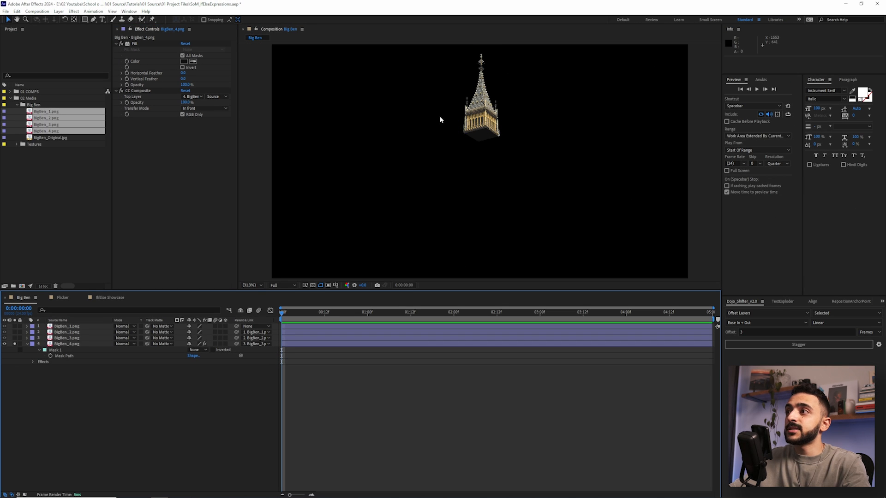
{"action": "left_click", "coordinate": [489, 120]}
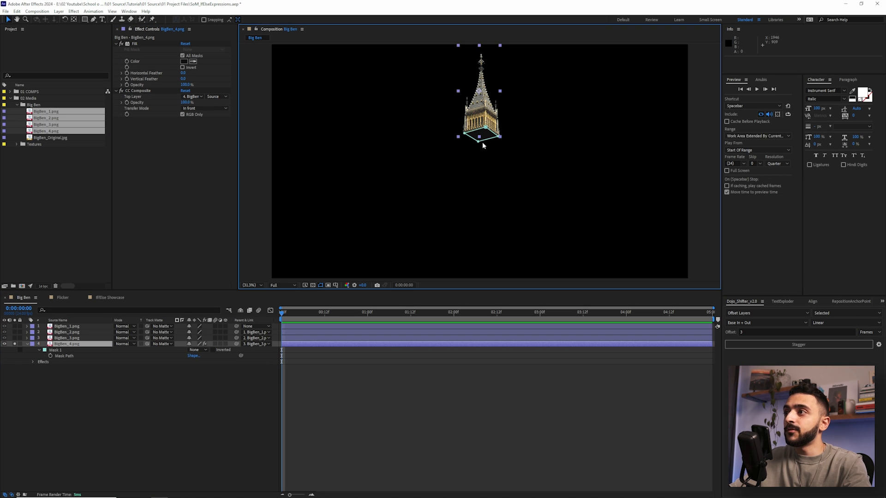
{"action": "scroll", "coordinate": [486, 134], "scroll_direction": "up", "scroll_amount": 6}
{"action": "left_click_drag", "start_coordinate": [442, 197], "coordinate": [445, 191]}
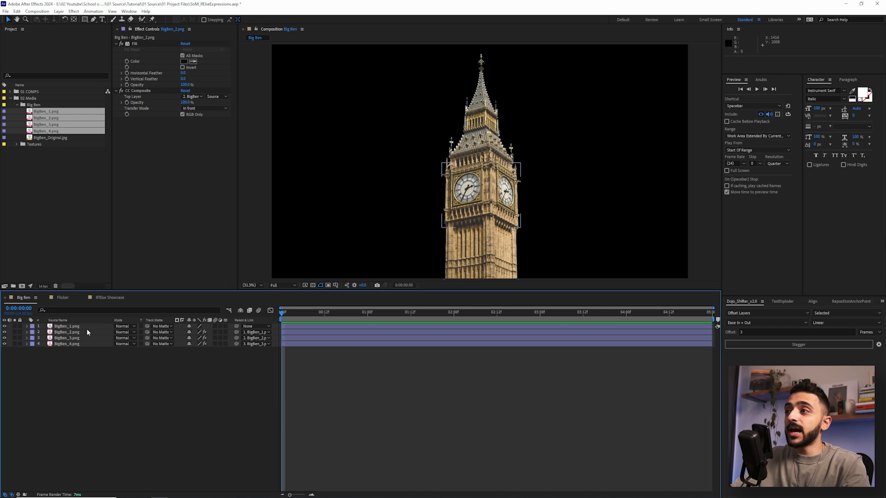
- Inspect the base of BigBen_1.png and hide the lower tower layers one by one to check the filled undersides
{"action": "left_click", "coordinate": [75, 328]}
{"action": "left_click_drag", "start_coordinate": [461, 212], "coordinate": [446, 164]}
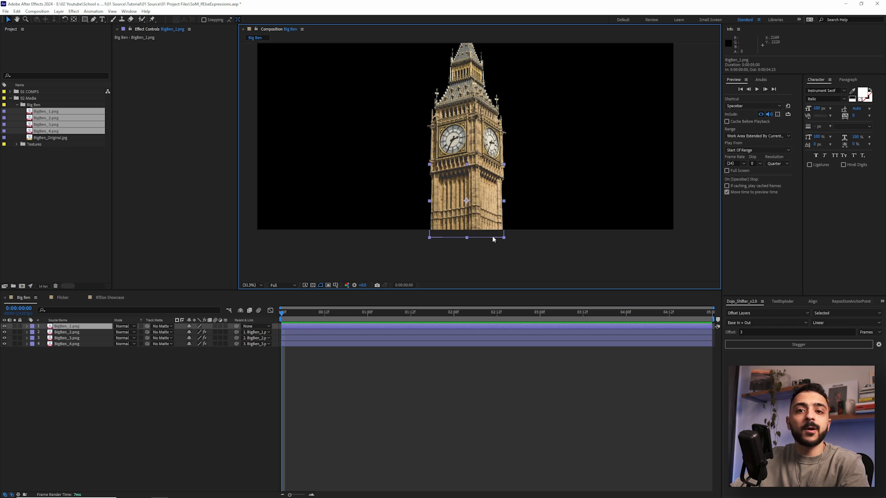
{"action": "scroll", "coordinate": [493, 239], "scroll_direction": "up", "scroll_amount": 5}
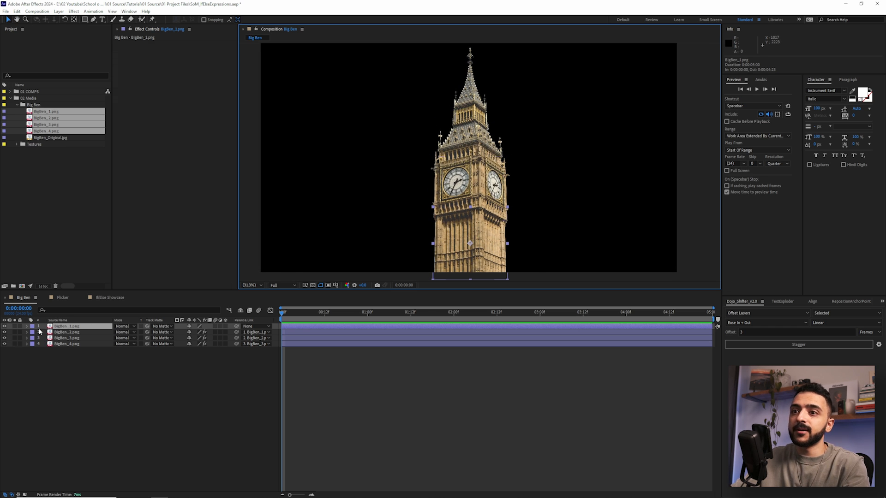
{"action": "left_click", "coordinate": [4, 327]}
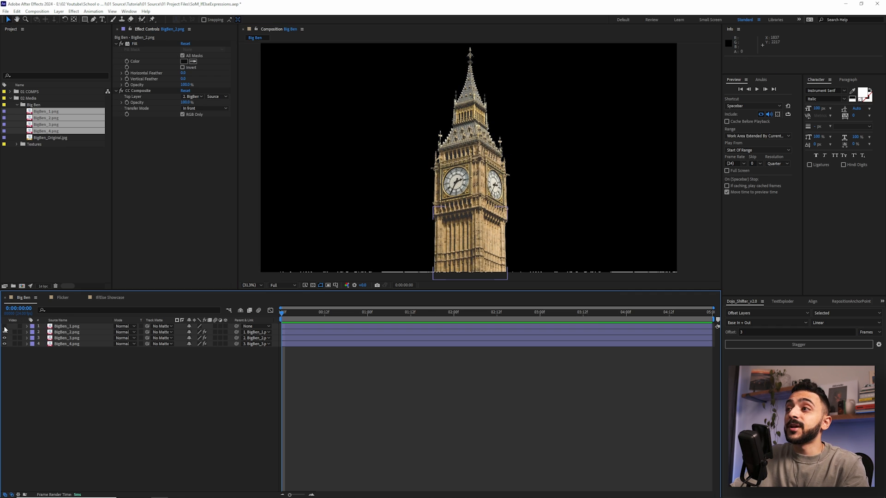
{"action": "left_click", "coordinate": [5, 333]}
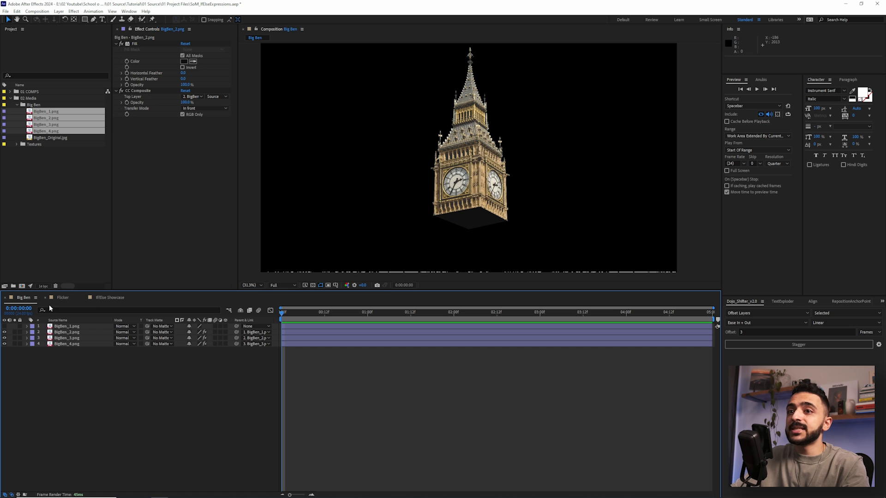
{"action": "left_click", "coordinate": [5, 338]}
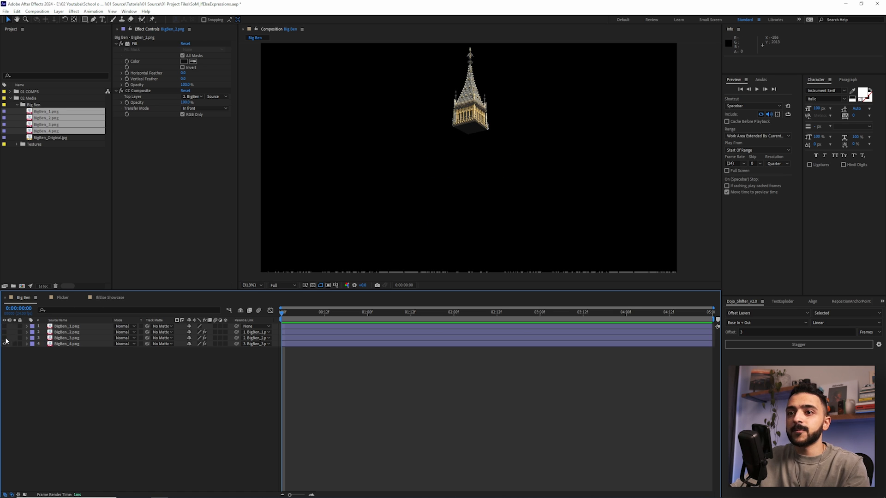
{"action": "left_click", "coordinate": [4, 344], "text": "alt"}
- Try rotating BigBen_4.png to 23° around its original anchor point, and undo the rotation
{"action": "scroll", "coordinate": [427, 164], "scroll_direction": "up", "scroll_amount": 4}
{"action": "left_click_drag", "start_coordinate": [427, 163], "coordinate": [440, 167]}
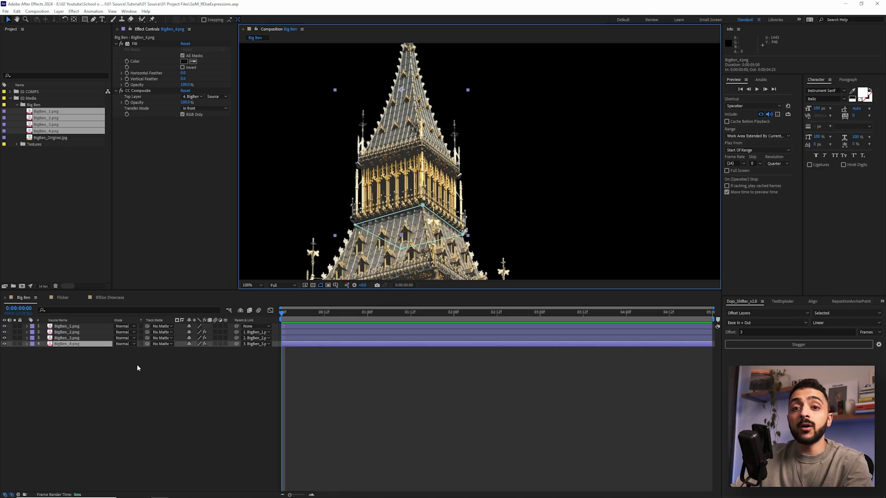
{"action": "key", "text": "r"}
{"action": "left_click_drag", "start_coordinate": [196, 350], "coordinate": [197, 350]}
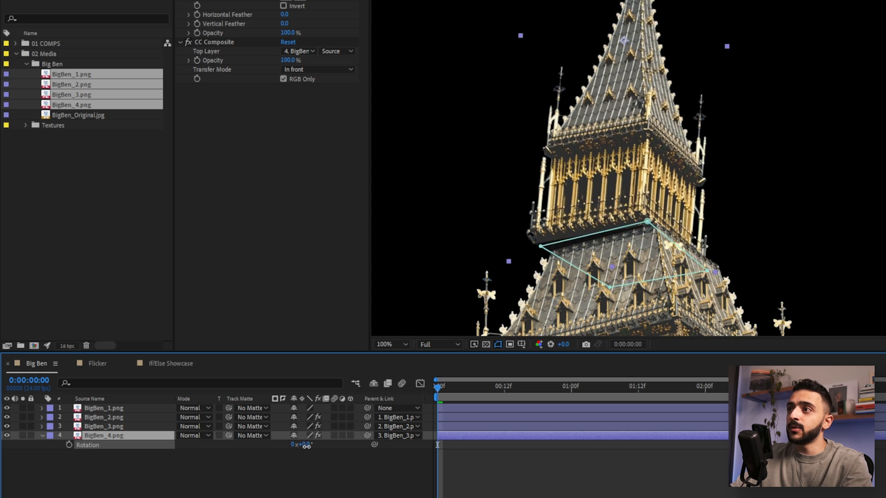
{"action": "mouse_move", "coordinate": [307, 446]}
{"action": "left_mouse_down"}
{"action": "mouse_move", "coordinate": [331, 448]}
{"action": "mouse_move", "coordinate": [309, 447]}
{"action": "mouse_move", "coordinate": [320, 447]}
{"action": "left_mouse_up"}
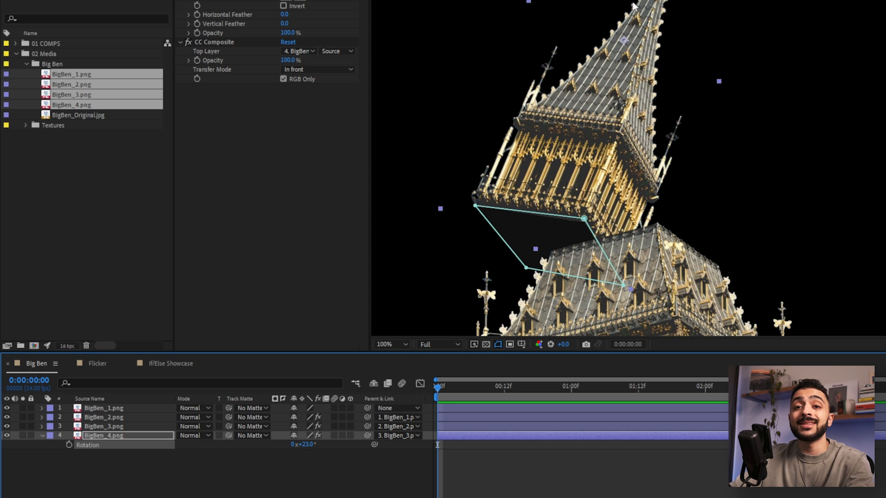
{"action": "key", "text": "ctrl+z"}
- Move BigBen_4.png's anchor point to the right corner of its underside mask and test rotations of 31° and -15°
{"action": "key", "text": "y"}
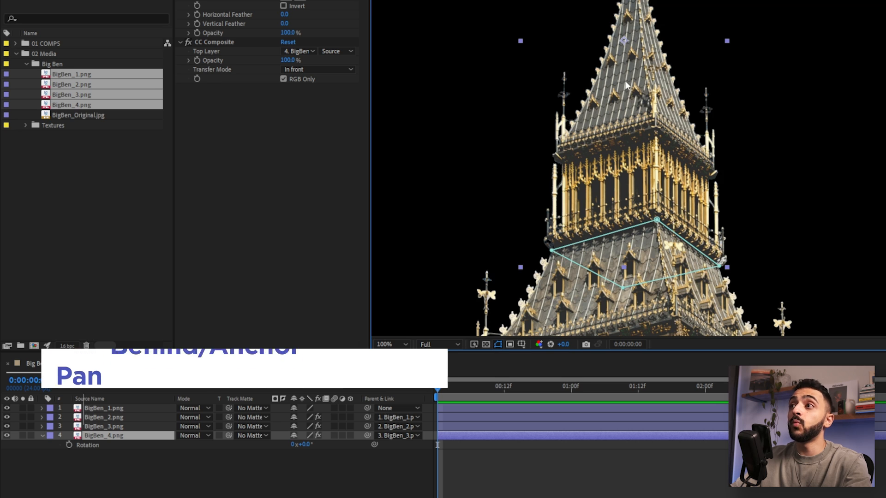
{"action": "left_click_drag", "start_coordinate": [623, 40], "coordinate": [720, 266]}
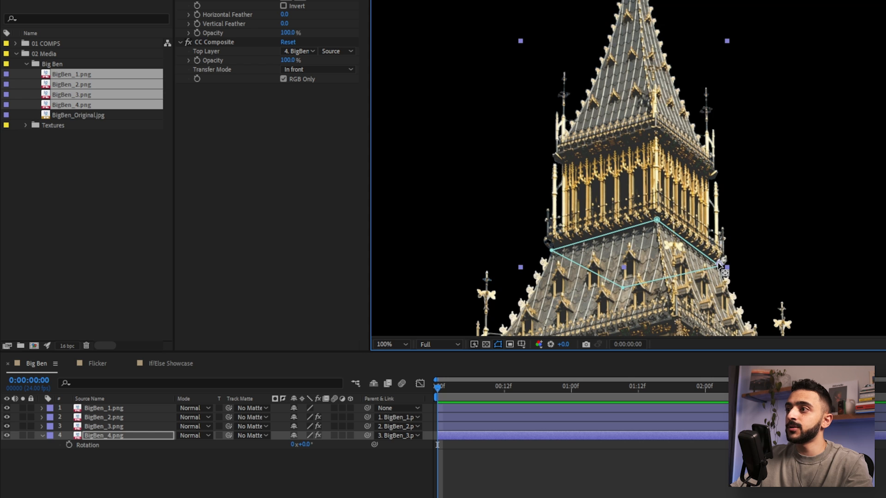
{"action": "left_click_drag", "start_coordinate": [307, 448], "coordinate": [328, 448]}
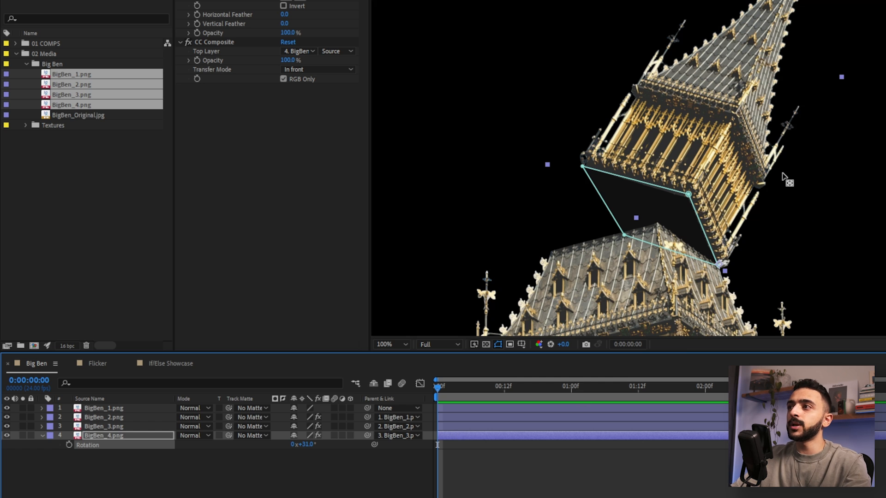
{"action": "left_click_drag", "start_coordinate": [307, 448], "coordinate": [285, 447]}
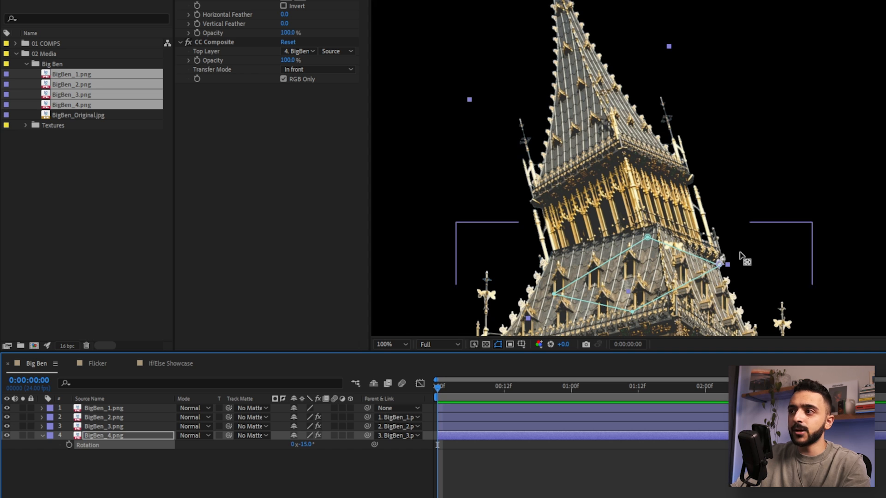
- Try BigBen_4.png's anchor point at the left corner of the underside mask with its rotation reset to 0°
{"action": "left_click_drag", "start_coordinate": [734, 262], "coordinate": [563, 255]}
{"action": "key", "text": "ctrl+z"}
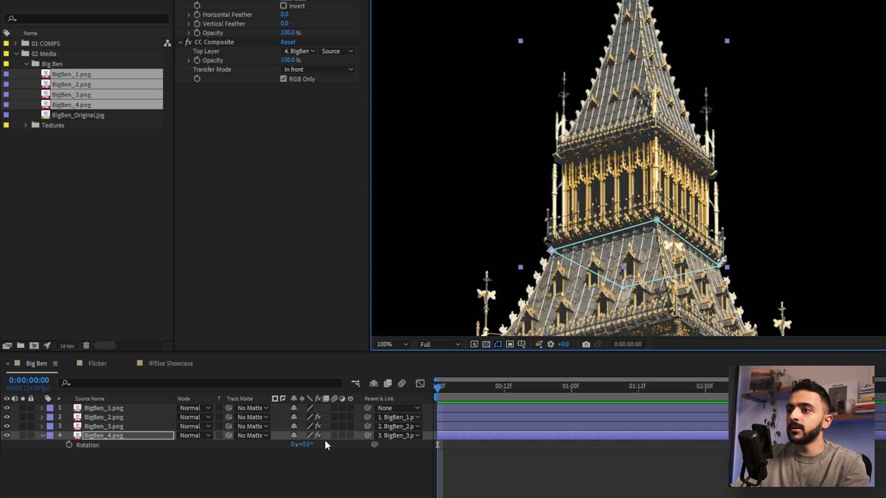
{"action": "mouse_move", "coordinate": [303, 444]}
{"action": "left_mouse_down"}
{"action": "mouse_move", "coordinate": [291, 446]}
{"action": "mouse_move", "coordinate": [318, 445]}
{"action": "mouse_move", "coordinate": [306, 446]}
{"action": "left_mouse_up"}
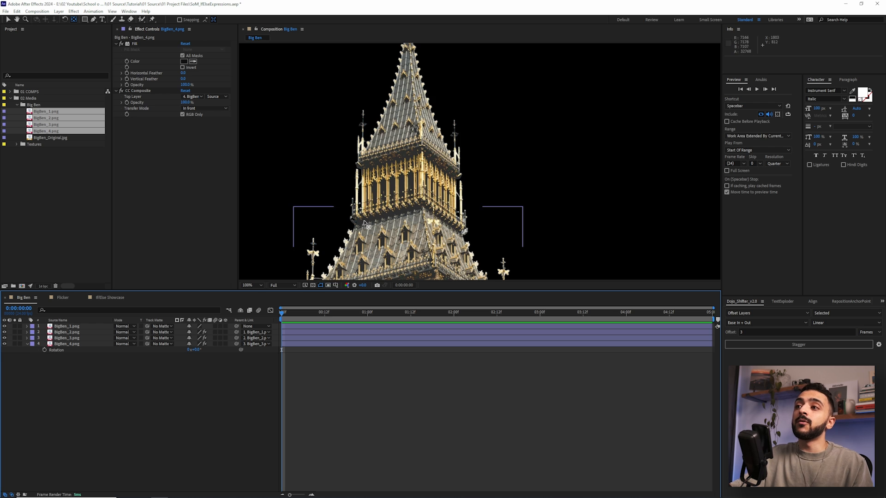
- Add an expression to BigBen_4.png's Anchor Point that links a variable to its Rotation: var r = transform.rotation;
{"action": "left_click", "coordinate": [72, 344]}
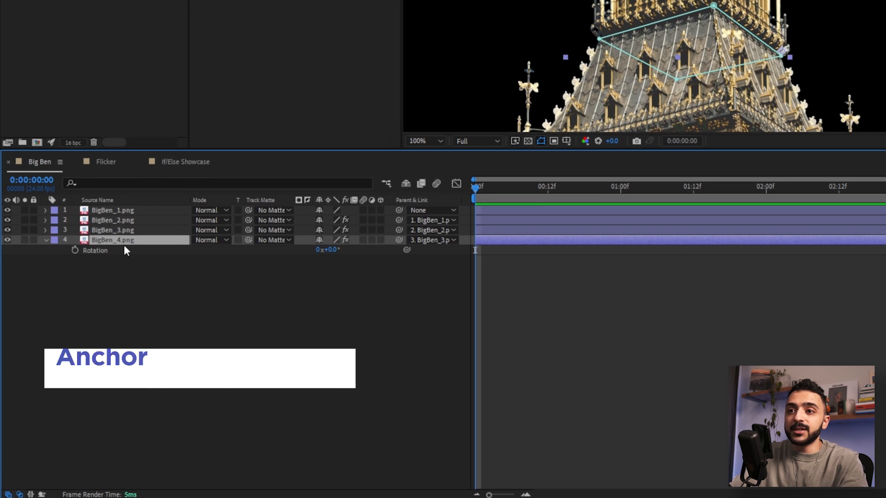
{"action": "key", "text": "shift+a"}
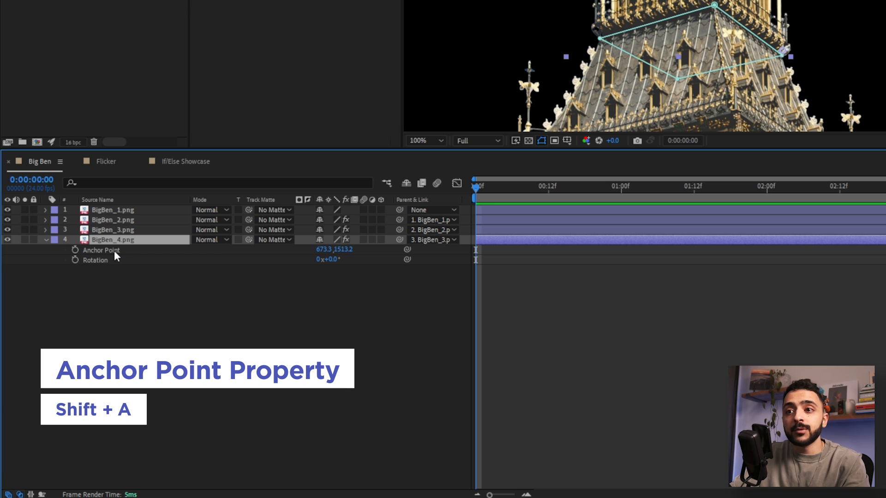
{"action": "left_click", "coordinate": [74, 251], "text": "alt"}
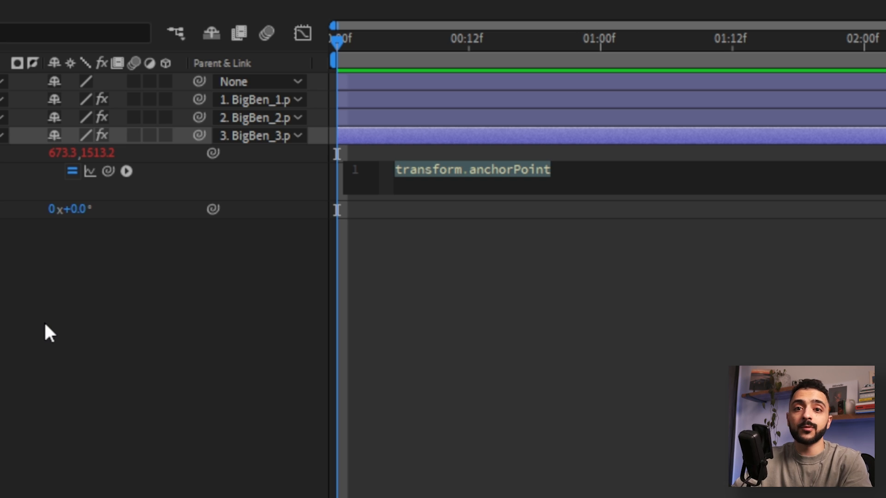
{"action": "type", "text": "v"}
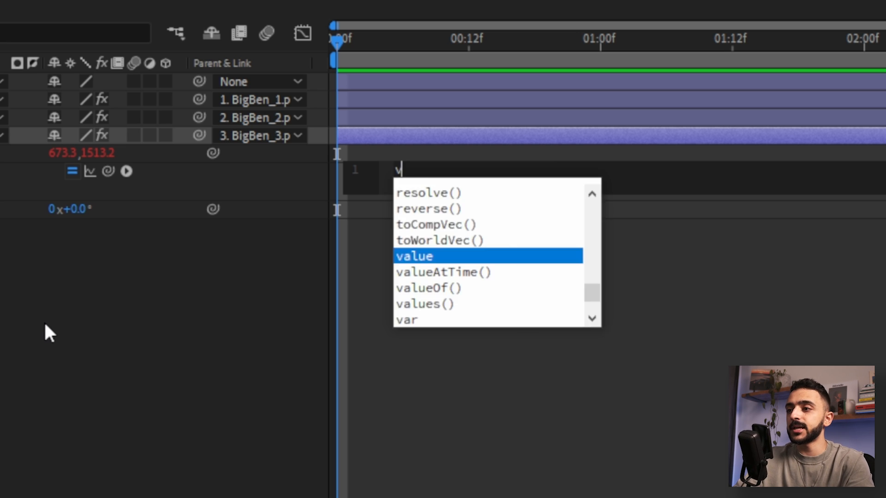
{"action": "type", "text": "ar r ="}
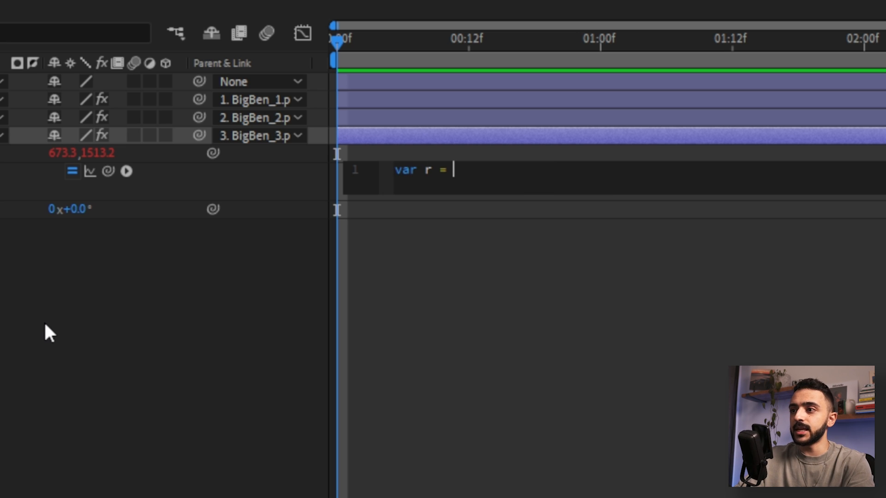
{"action": "left_click_drag", "start_coordinate": [109, 177], "coordinate": [106, 281]}
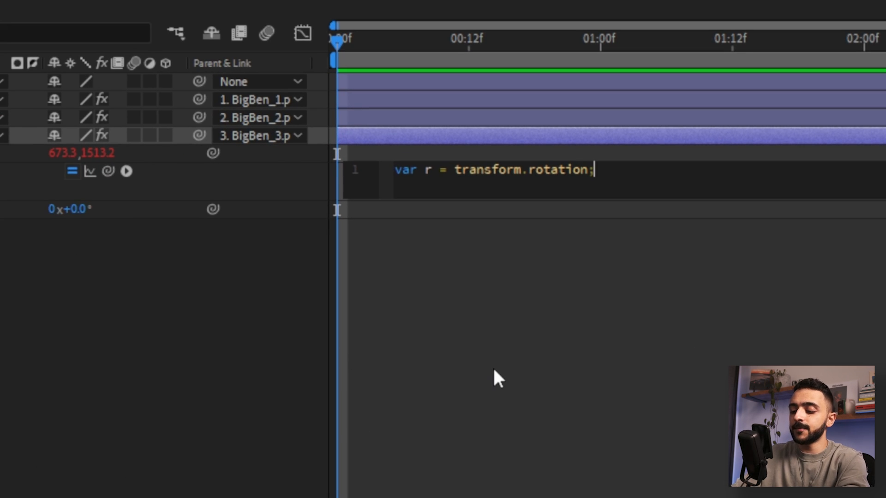
- Add an if/else block below the r variable with the condition r >= 0 and both branches empty
{"action": "key", "text": "Return"}
{"action": "key", "text": "Return"}
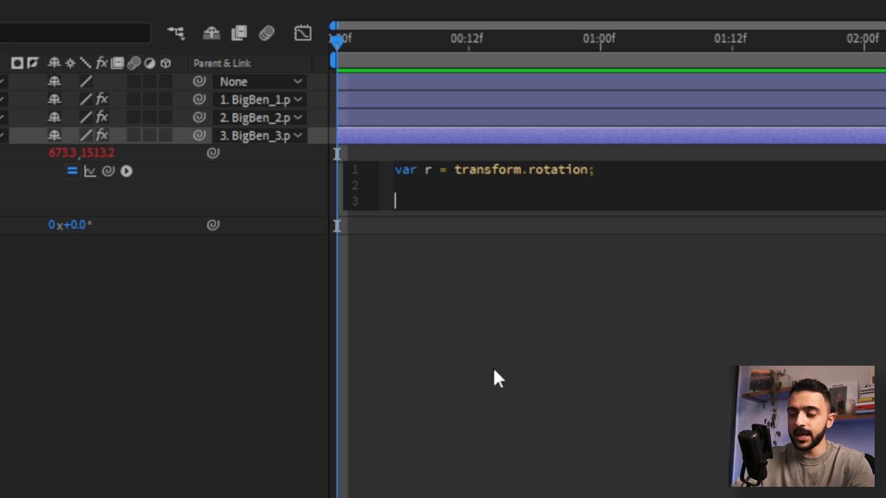
{"action": "type", "text": "if()"}
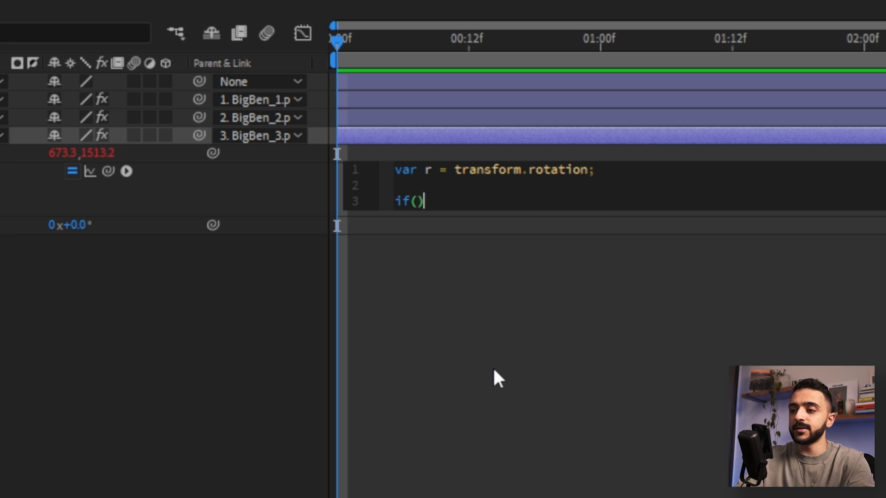
{"action": "type", "text": "{"}
{"action": "key", "text": "Return"}
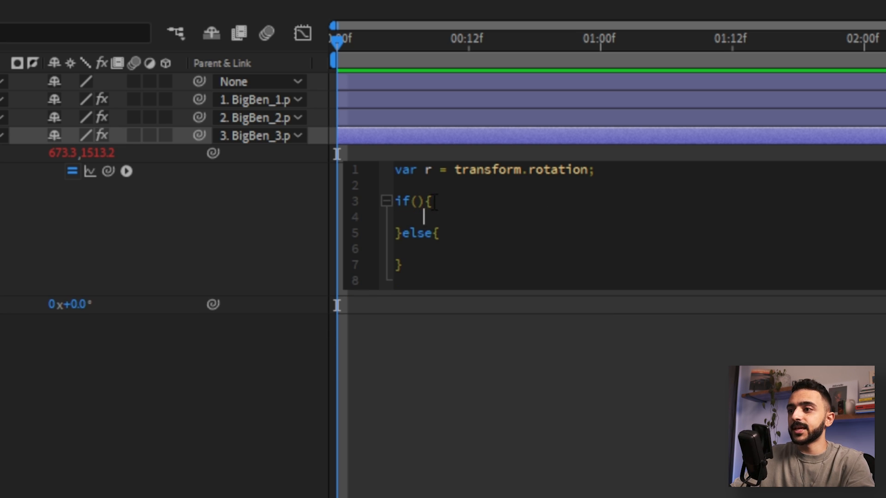
{"action": "left_click", "coordinate": [416, 202]}
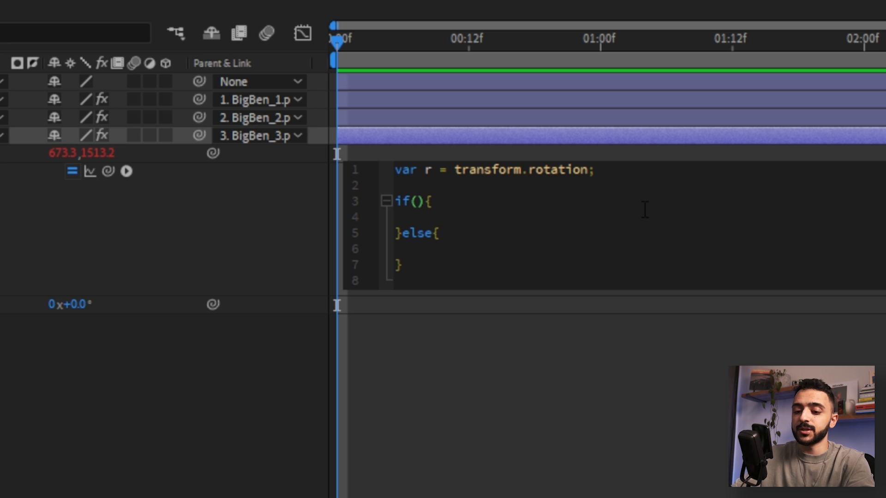
{"action": "type", "text": "r >"}
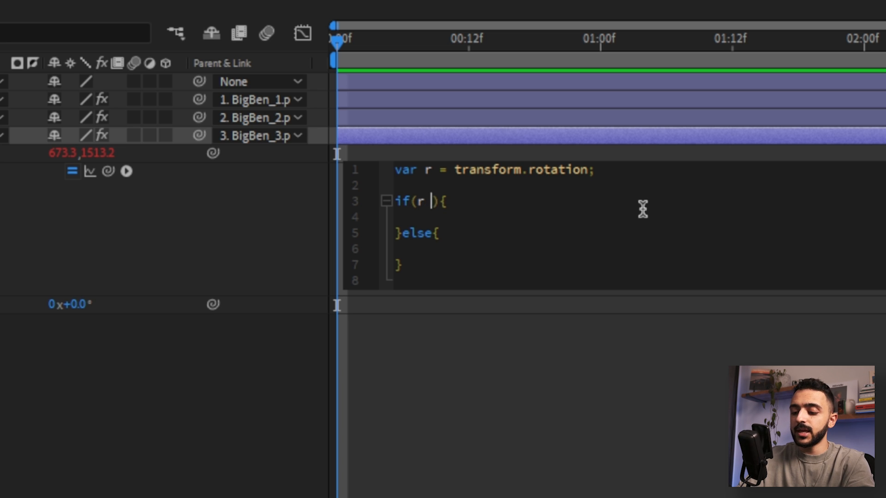
{"action": "type", "text": "= 0"}
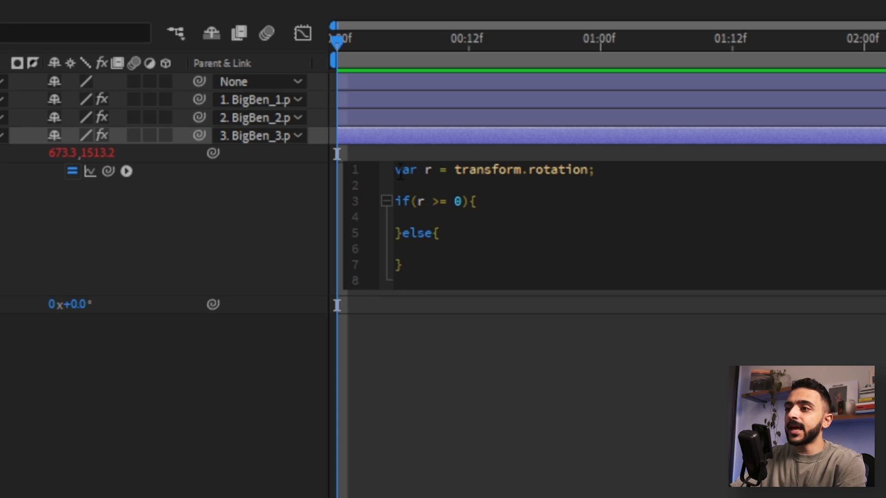
- Insert the unassigned declarations "var a =" and "var b =" above the r variable in the Anchor Point expression
{"action": "left_click", "coordinate": [400, 171]}
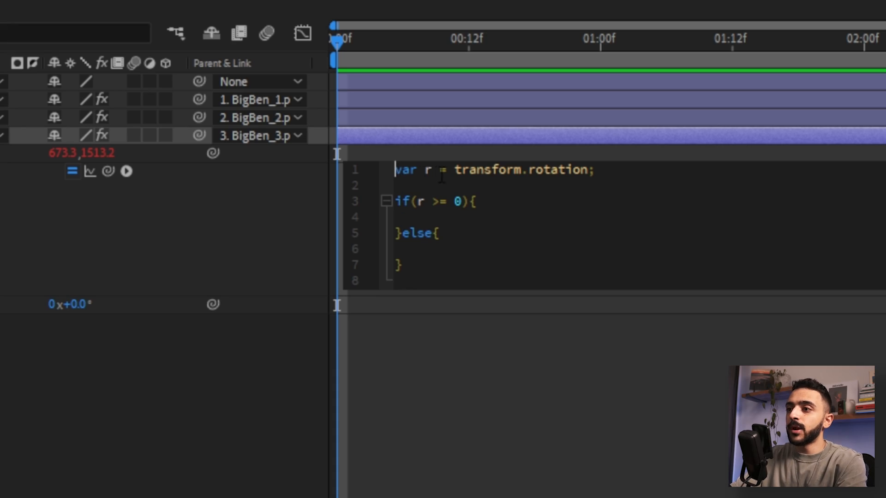
{"action": "key", "text": "Return"}
{"action": "key", "text": "Return"}
{"action": "type", "text": "var a ="}
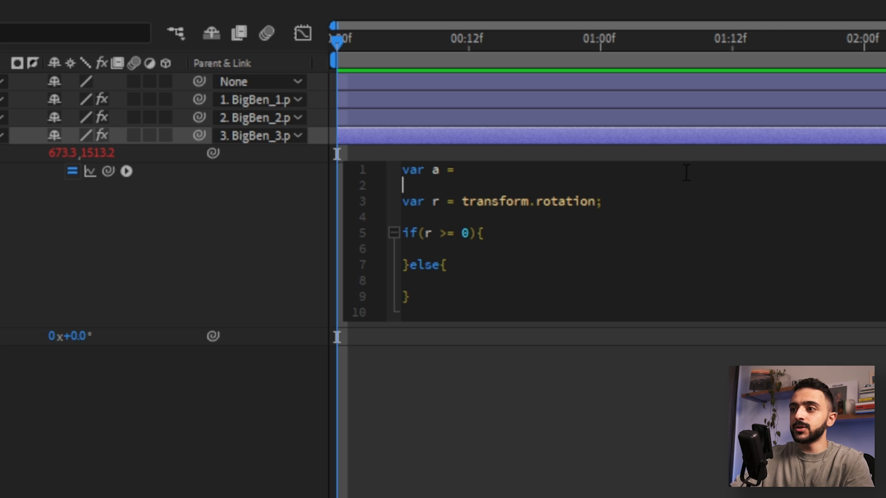
{"action": "key", "text": "Down"}
{"action": "type", "text": "var b ="}
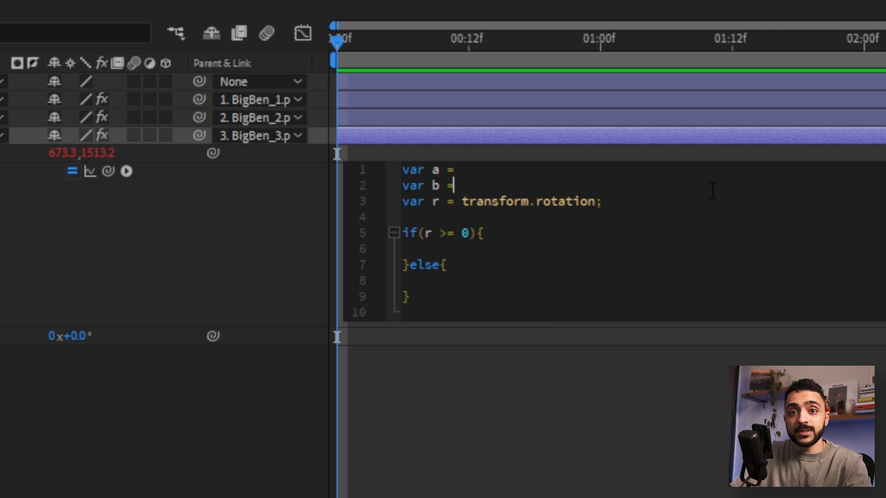
{"action": "left_click", "coordinate": [598, 167]}
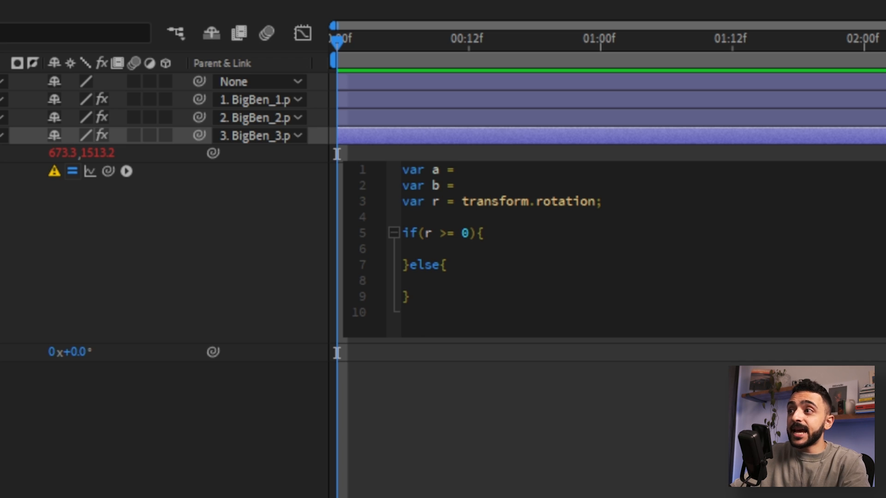
- Assign the array [673,1513] to variable a in BigBen_4.png's Anchor Point expression
{"action": "type", "text": "[]"}
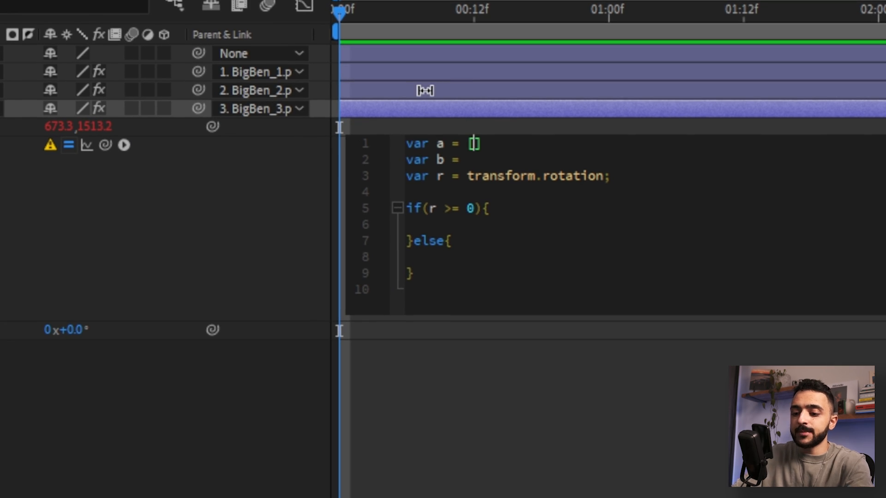
{"action": "type", "text": "673,1513"}
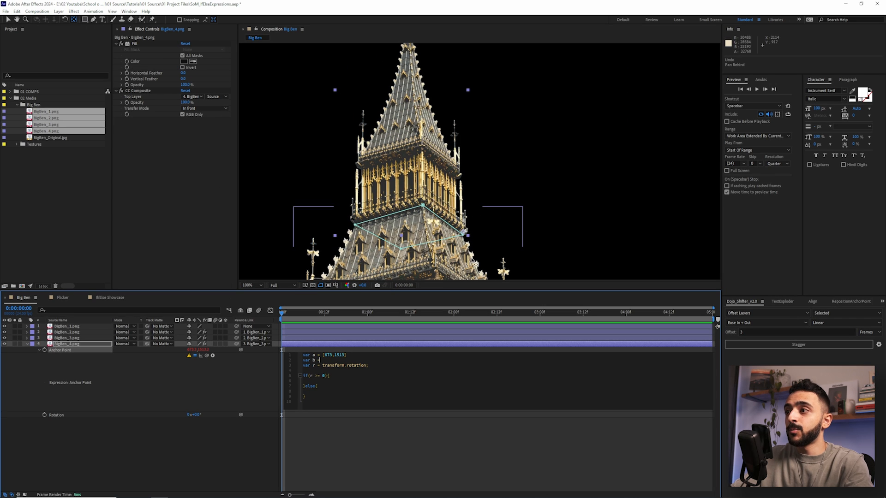
- Move BigBen_4.png's anchor point to the underside mask's left corner, assign [105,1475] to variable b, and end both declarations with semicolons
{"action": "left_click_drag", "start_coordinate": [466, 232], "coordinate": [358, 228]}
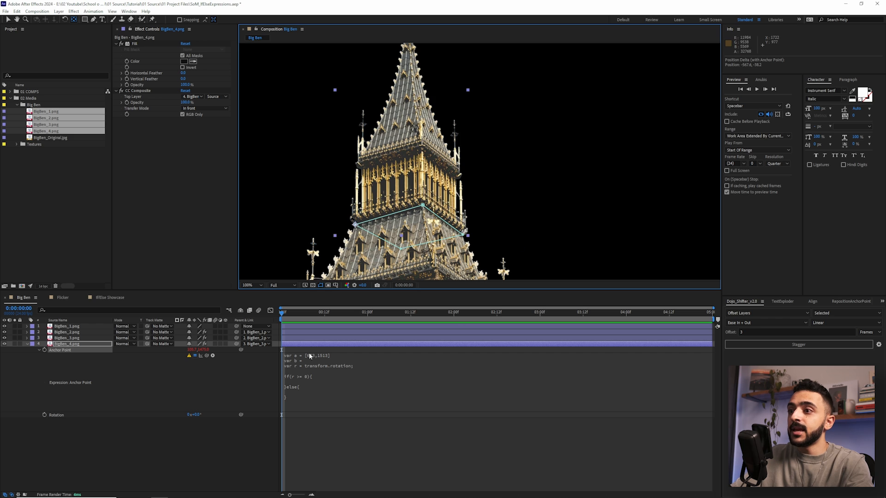
{"action": "left_click", "coordinate": [329, 361]}
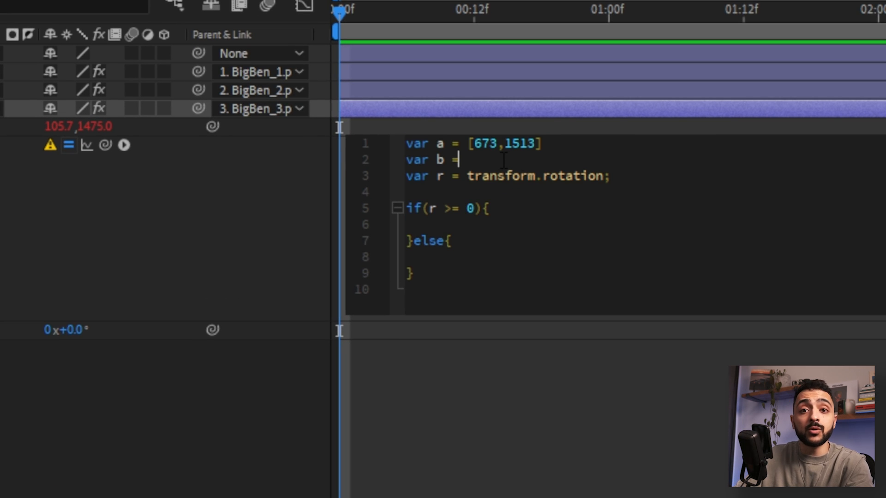
{"action": "type", "text": "["}
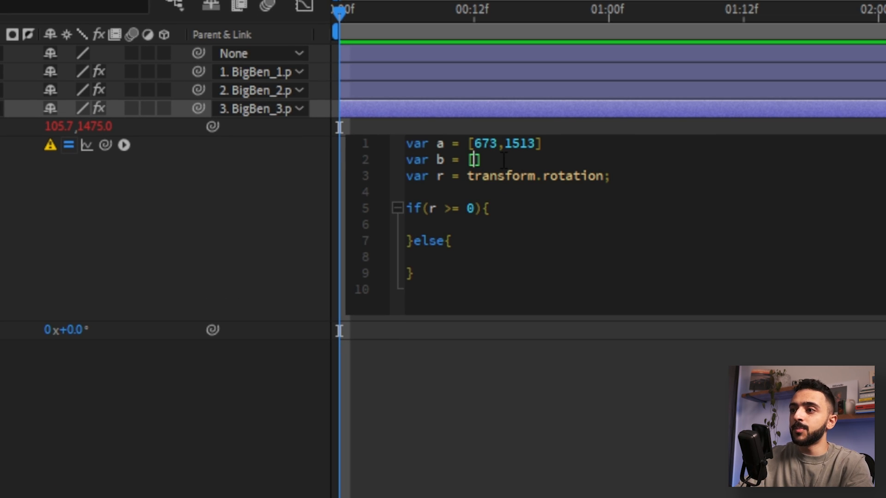
{"action": "type", "text": "105"}
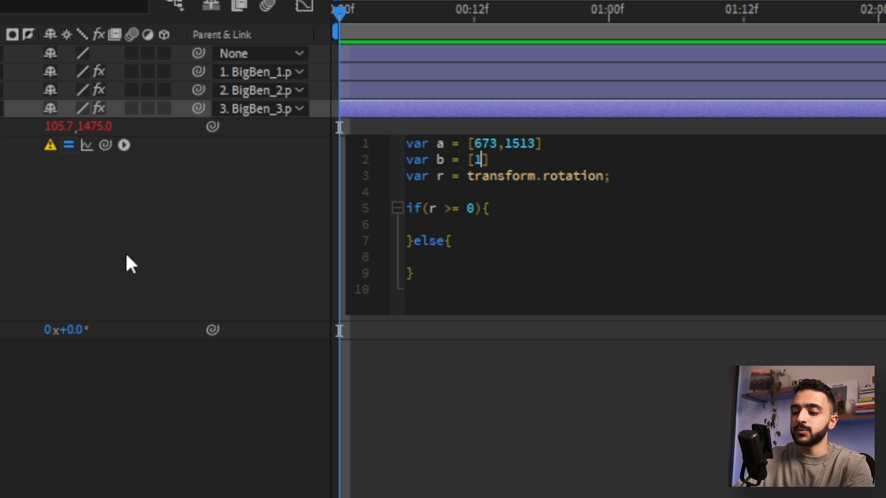
{"action": "type", "text": ",1475"}
{"action": "left_click", "coordinate": [564, 161]}
{"action": "type", "text": ";"}
{"action": "left_click", "coordinate": [564, 141]}
{"action": "type", "text": ";"}
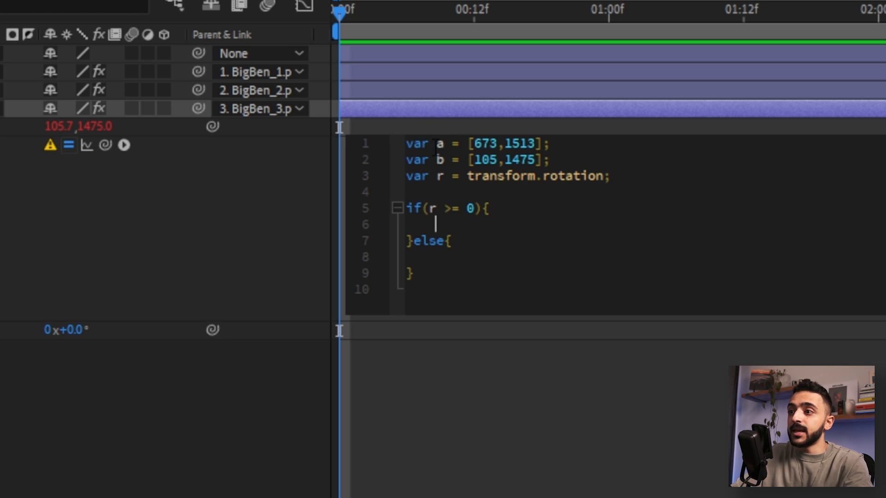
- Return a in the if branch and b in the else branch of the Anchor Point expression, and test the layer's rotation
{"action": "type", "text": "a"}
{"action": "left_click", "coordinate": [513, 259]}
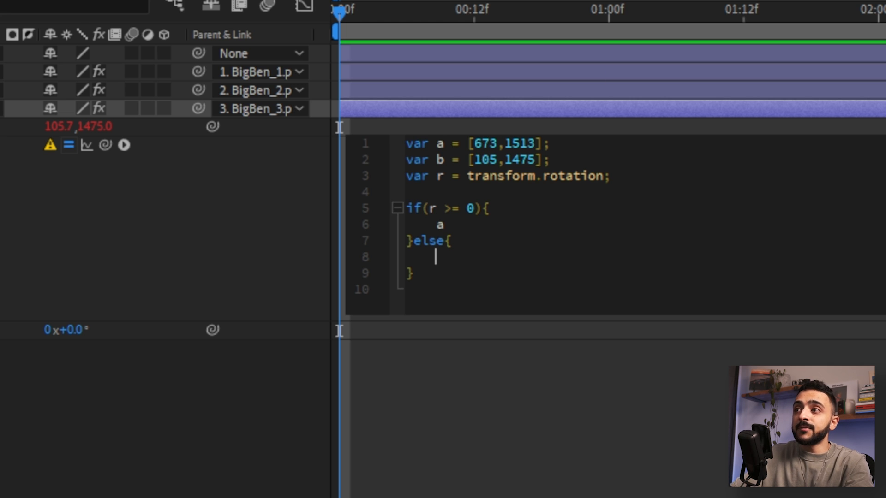
{"action": "type", "text": "b"}
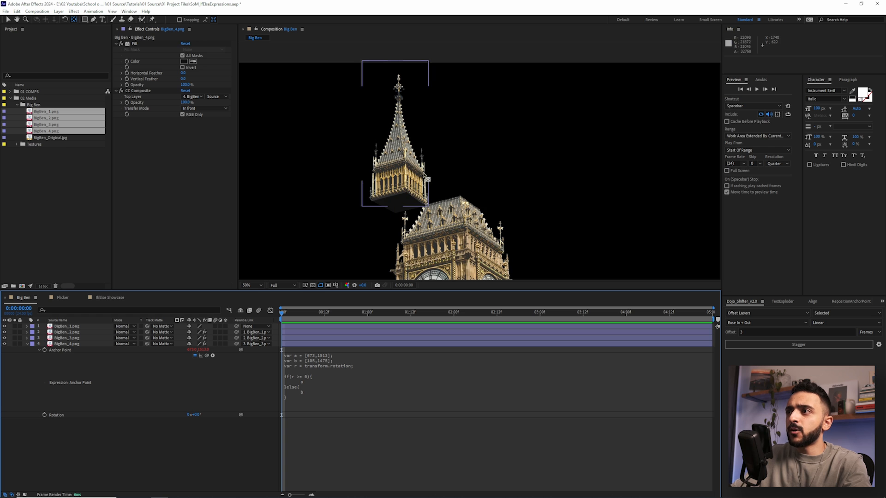
{"action": "mouse_move", "coordinate": [193, 414]}
{"action": "left_mouse_down"}
{"action": "mouse_move", "coordinate": [208, 415]}
{"action": "mouse_move", "coordinate": [193, 414]}
{"action": "left_mouse_up"}
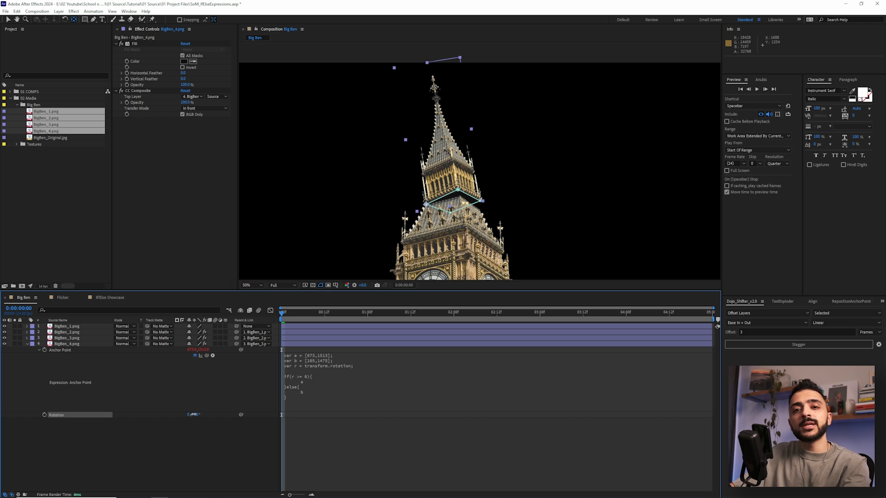
- Reveal BigBen_4.png's Position and give it the expression anchorPoint
{"action": "left_click", "coordinate": [68, 344]}
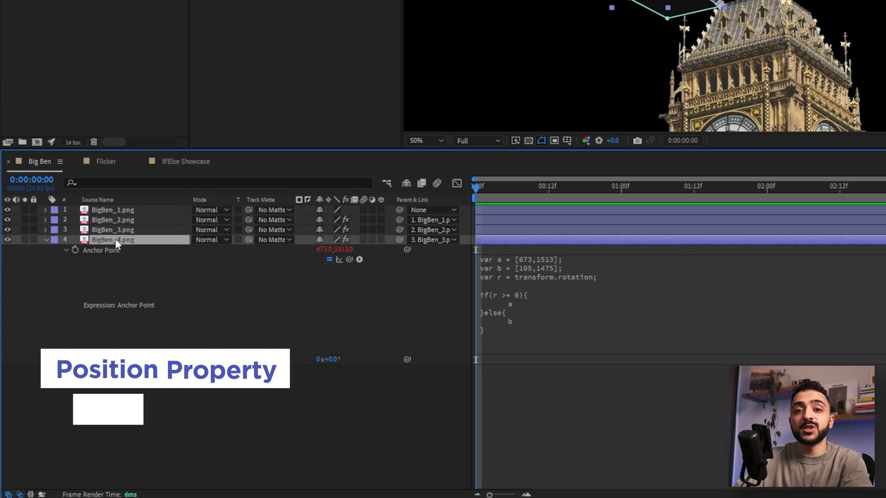
{"action": "key", "text": "shift+p"}
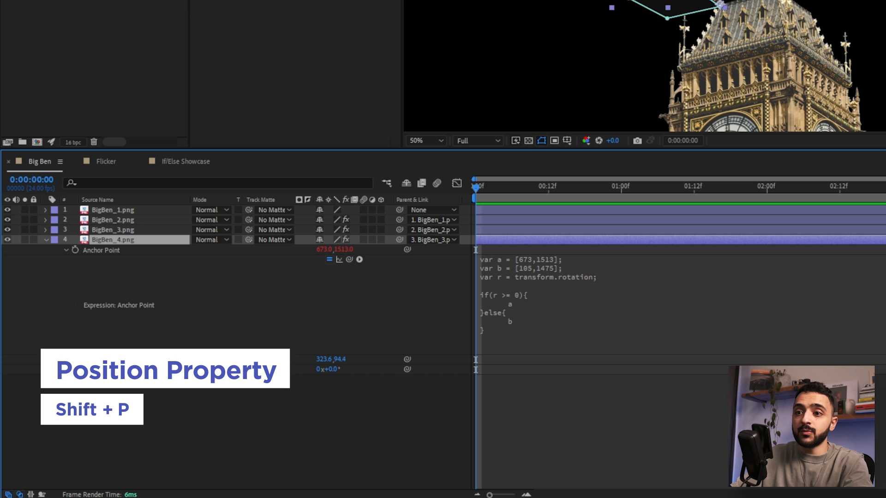
{"action": "key", "text": "Return"}
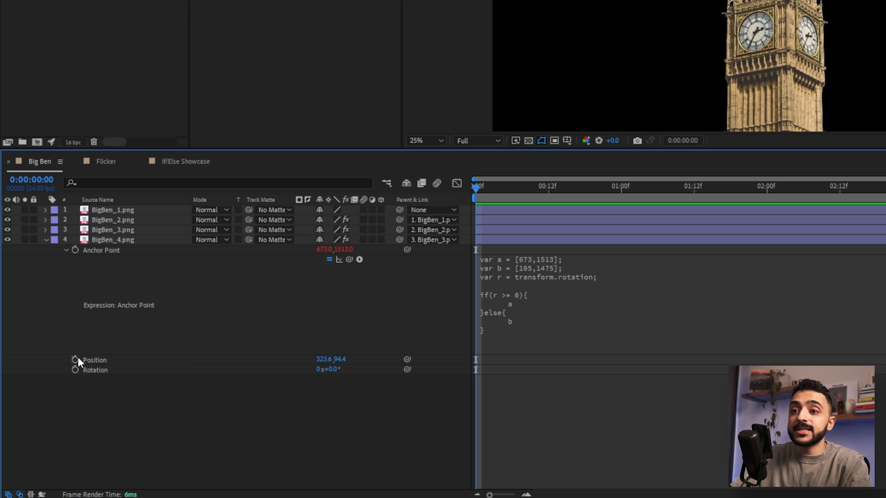
{"action": "left_click", "coordinate": [75, 360], "text": "alt"}
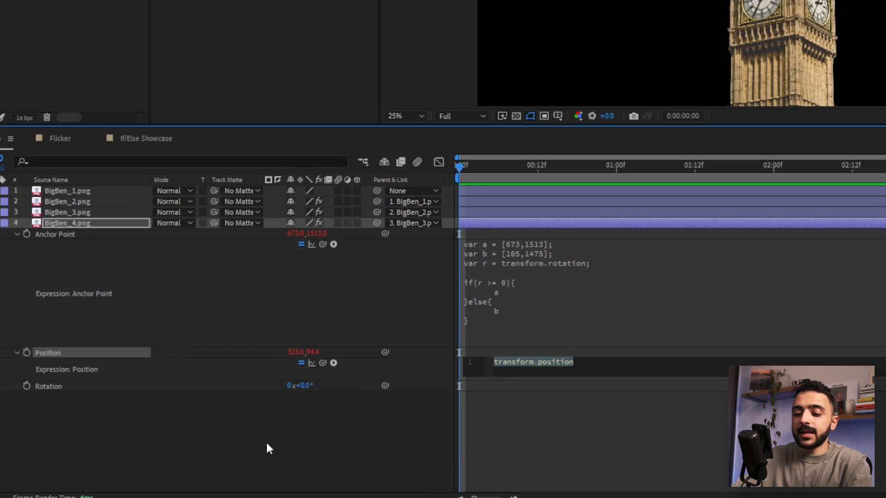
{"action": "key", "text": "BackSpace"}
{"action": "type", "text": "anchorPoint"}
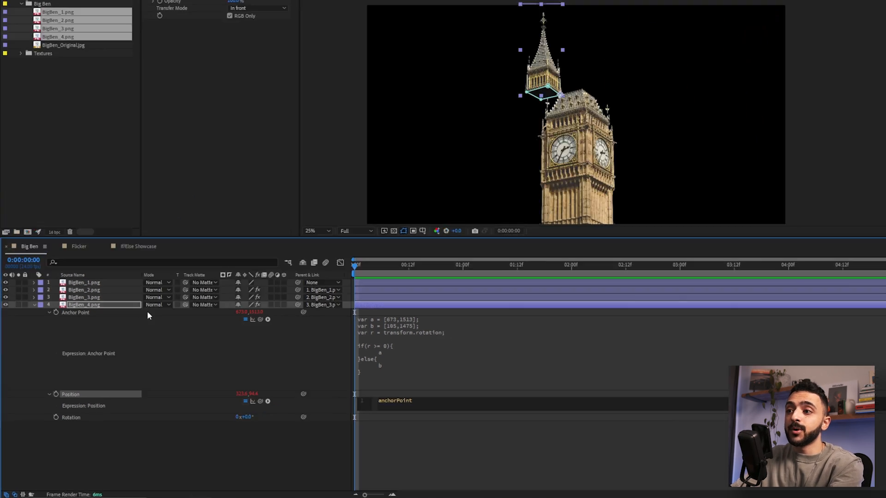
{"action": "left_click", "coordinate": [523, 418]}
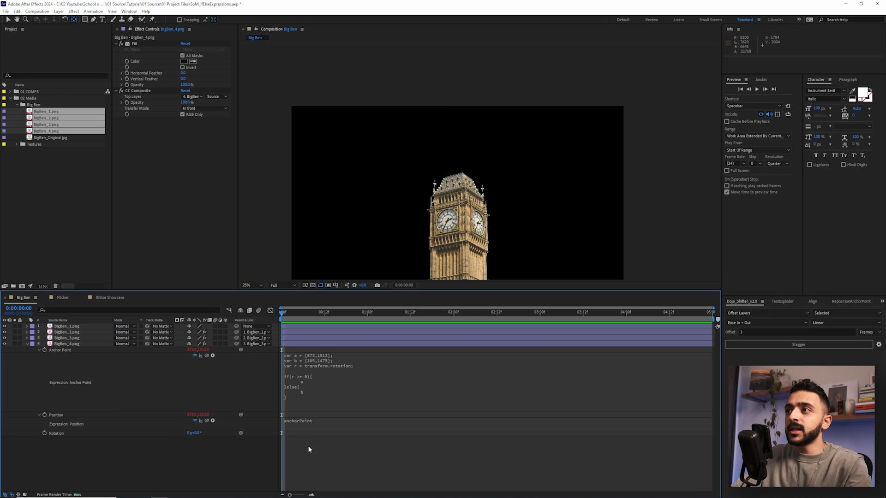
- Try to move BigBen_4.png up toward the top of the tower in the composition with the Selection tool
{"action": "left_click", "coordinate": [319, 344]}
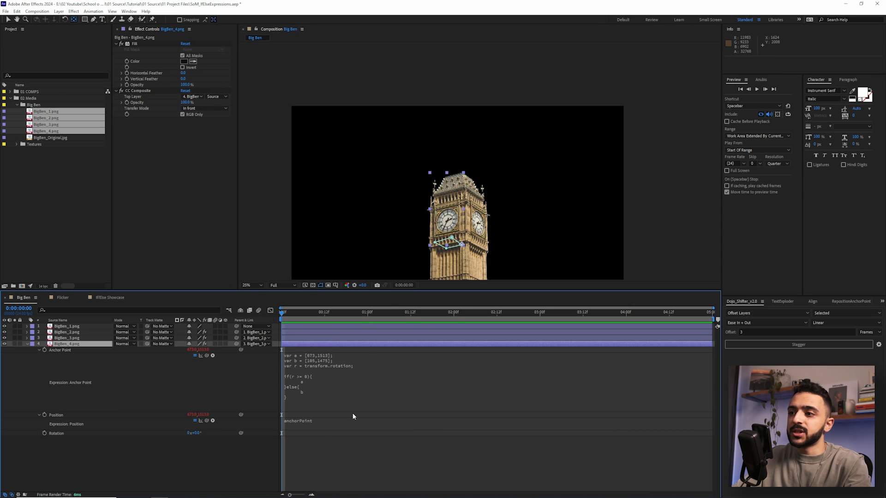
{"action": "key", "text": "v"}
{"action": "left_click_drag", "start_coordinate": [443, 212], "coordinate": [478, 170]}
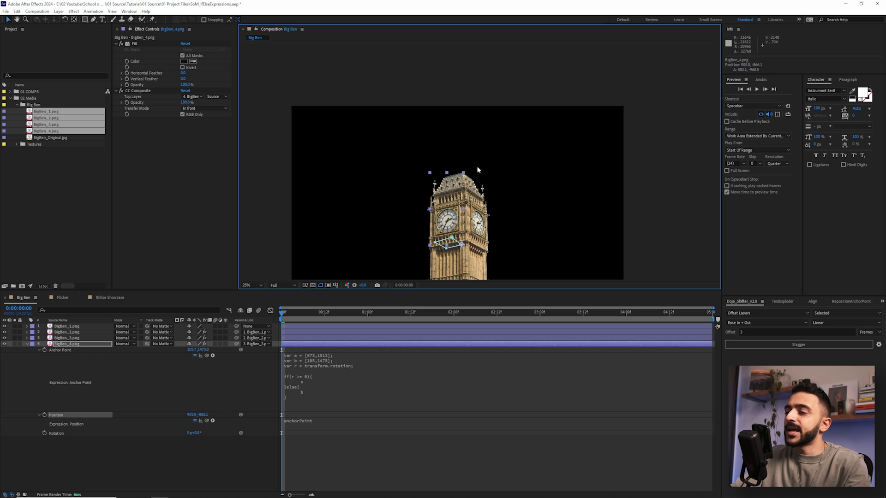
- Extend BigBen_4.png's Position expression to anchorPoint + value
{"action": "left_click", "coordinate": [322, 421]}
{"action": "left_click", "coordinate": [351, 424]}
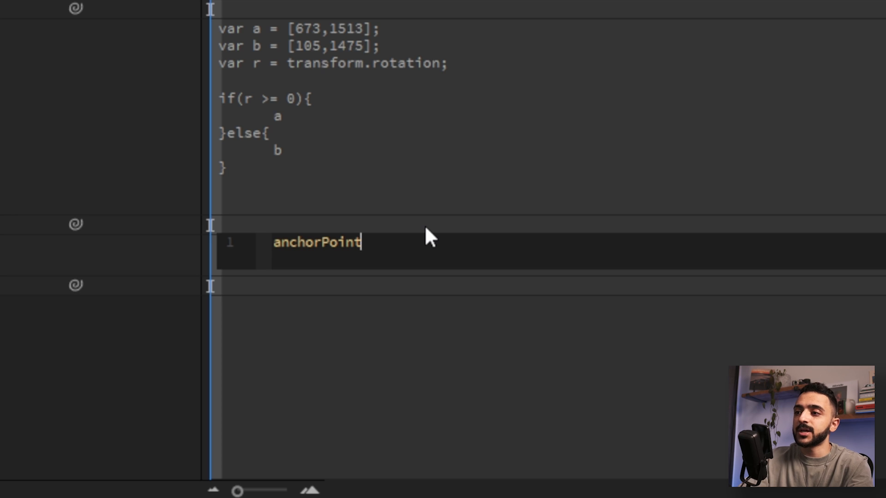
{"action": "type", "text": "+ va"}
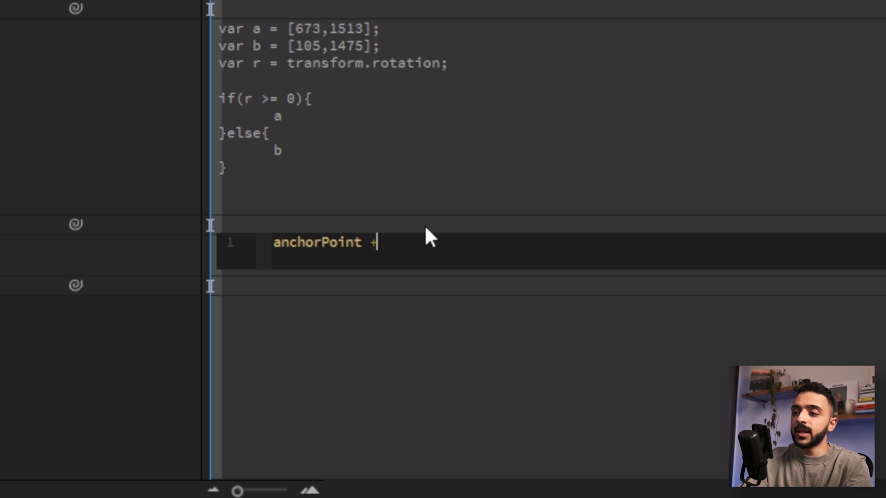
{"action": "type", "text": "lue"}
{"action": "left_click", "coordinate": [292, 391]}
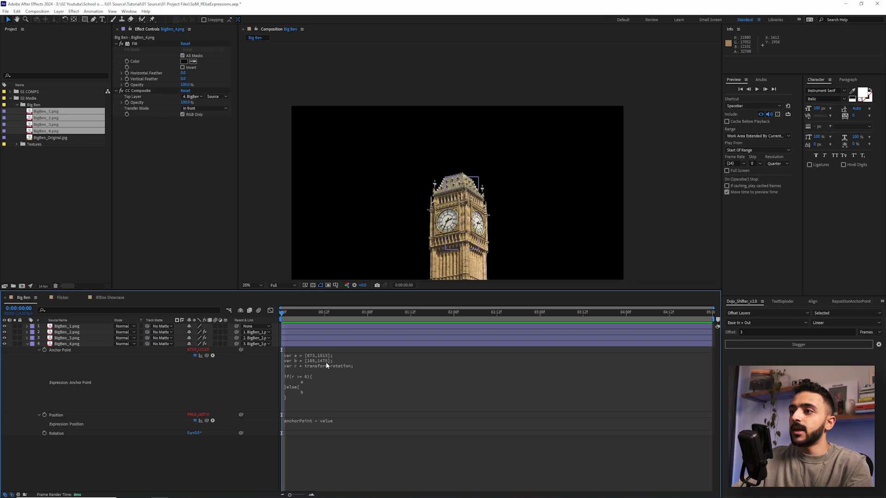
- Move BigBen_4.png back onto the top of the tower so its base lines up with the roof piece below
{"action": "left_click", "coordinate": [328, 345]}
{"action": "left_click", "coordinate": [469, 222]}
{"action": "left_click_drag", "start_coordinate": [469, 222], "coordinate": [430, 154]}
{"action": "left_click_drag", "start_coordinate": [403, 183], "coordinate": [457, 153]}
{"action": "scroll", "coordinate": [473, 170], "scroll_direction": "up", "scroll_amount": 4}
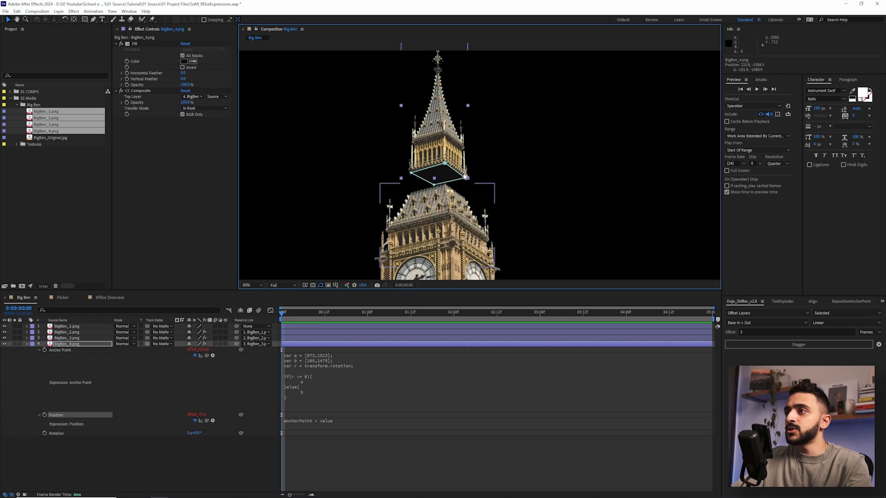
{"action": "left_click_drag", "start_coordinate": [452, 192], "coordinate": [451, 233]}
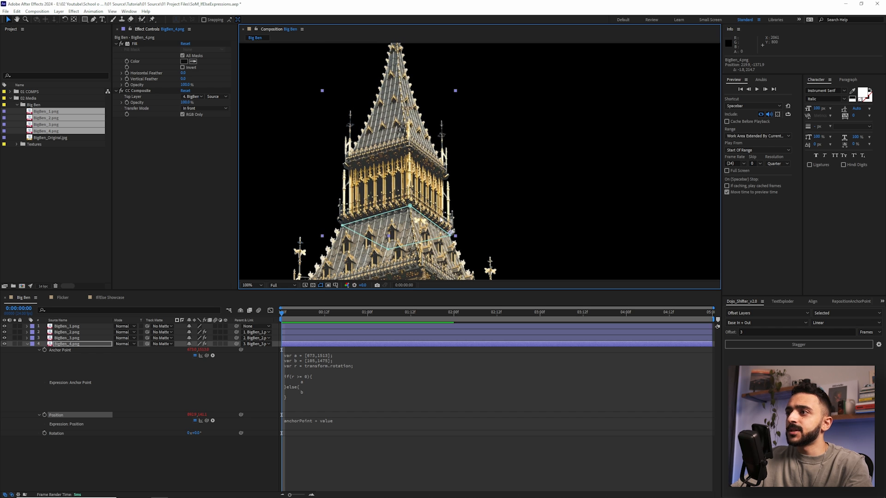
- Test BigBen_4.png's Rotation in both directions to check which corner it pivots on
{"action": "left_click", "coordinate": [193, 450]}
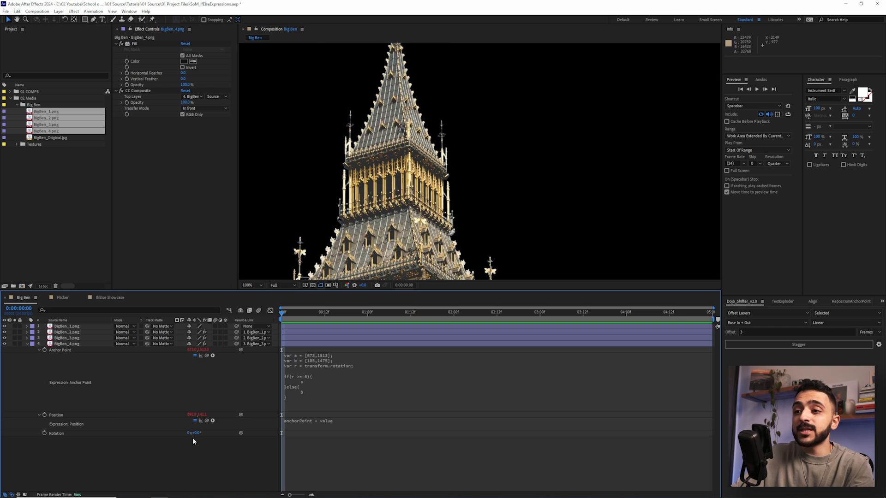
{"action": "mouse_move", "coordinate": [197, 435]}
{"action": "left_mouse_down"}
{"action": "mouse_move", "coordinate": [217, 433]}
{"action": "mouse_move", "coordinate": [159, 435]}
{"action": "mouse_move", "coordinate": [184, 437]}
{"action": "left_mouse_up"}
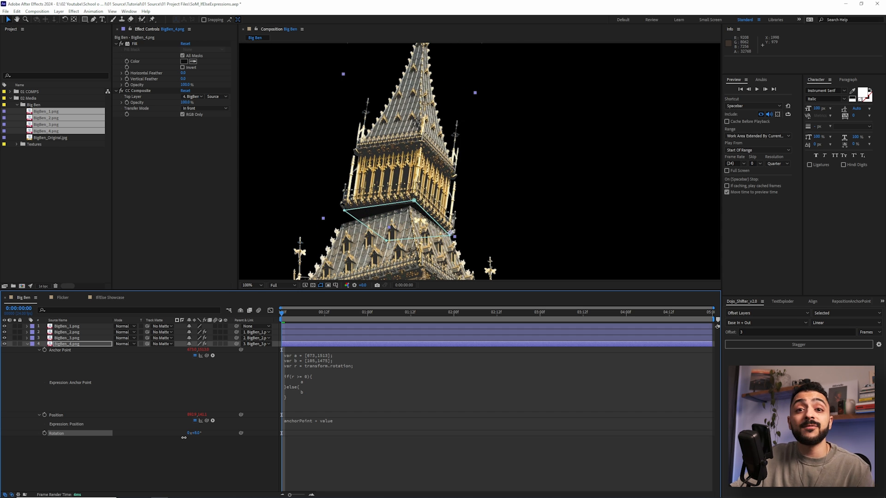
{"action": "left_click_drag", "start_coordinate": [184, 438], "coordinate": [181, 438]}
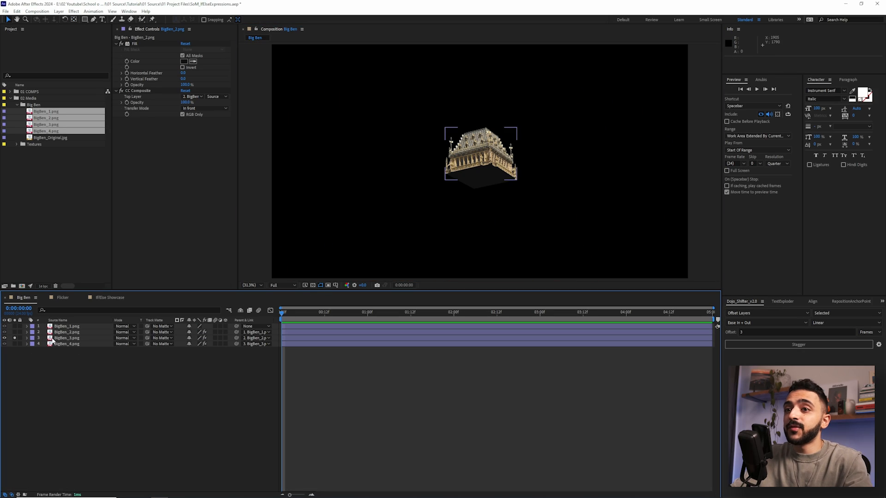
- Reveal the soloed BigBen_3.png's Rotation and test it in both directions to check its pivot corners
{"action": "left_click", "coordinate": [65, 339]}
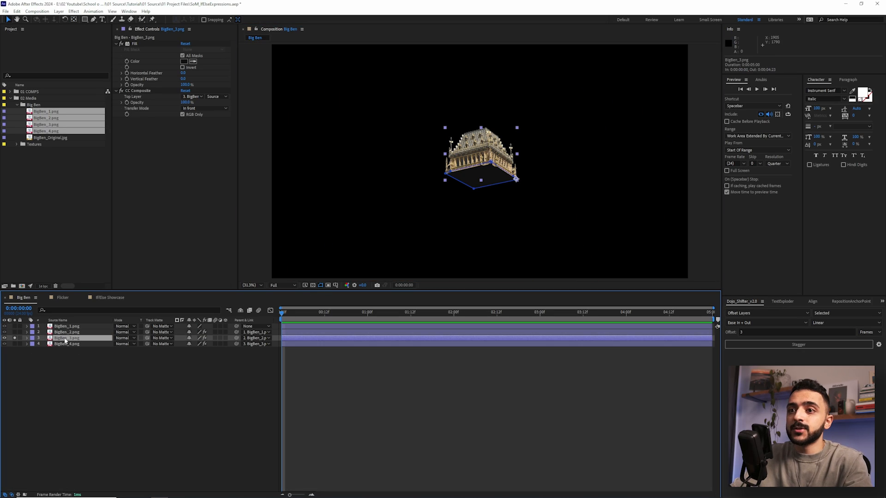
{"action": "key", "text": "r"}
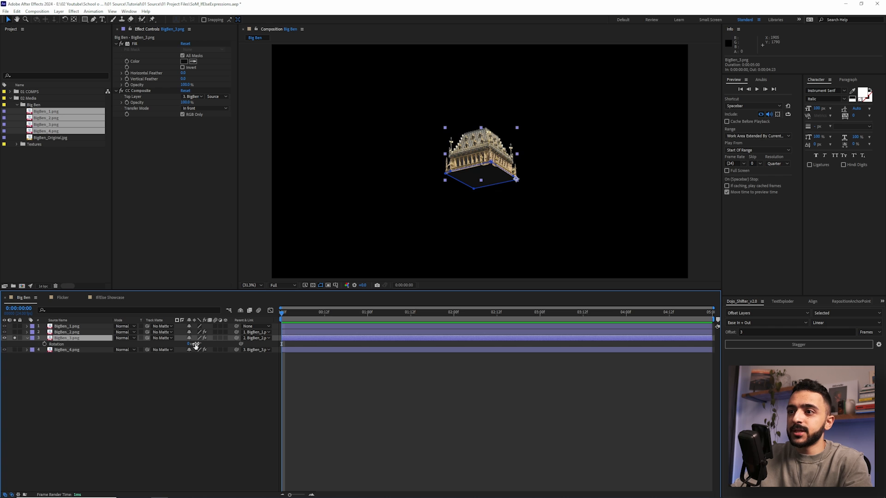
{"action": "left_click_drag", "start_coordinate": [195, 346], "coordinate": [201, 344]}
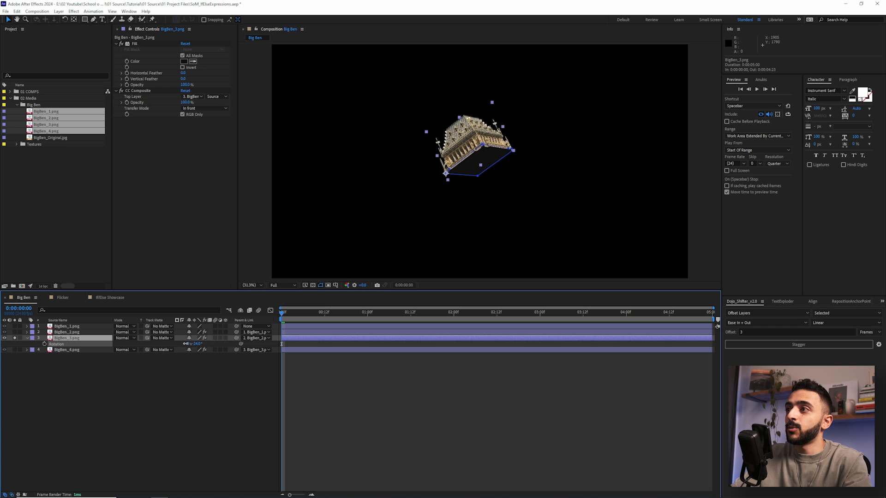
{"action": "mouse_move", "coordinate": [184, 343]}
{"action": "left_mouse_down"}
{"action": "mouse_move", "coordinate": [208, 340]}
{"action": "mouse_move", "coordinate": [192, 339]}
{"action": "mouse_move", "coordinate": [199, 339]}
{"action": "left_mouse_up"}
- Solo BigBen_2.png instead of BigBen_3.png and reveal its Rotation to check its pivot corners
{"action": "left_click", "coordinate": [14, 332]}
{"action": "left_click", "coordinate": [15, 338]}
{"action": "left_click", "coordinate": [67, 332]}
{"action": "key", "text": "r"}
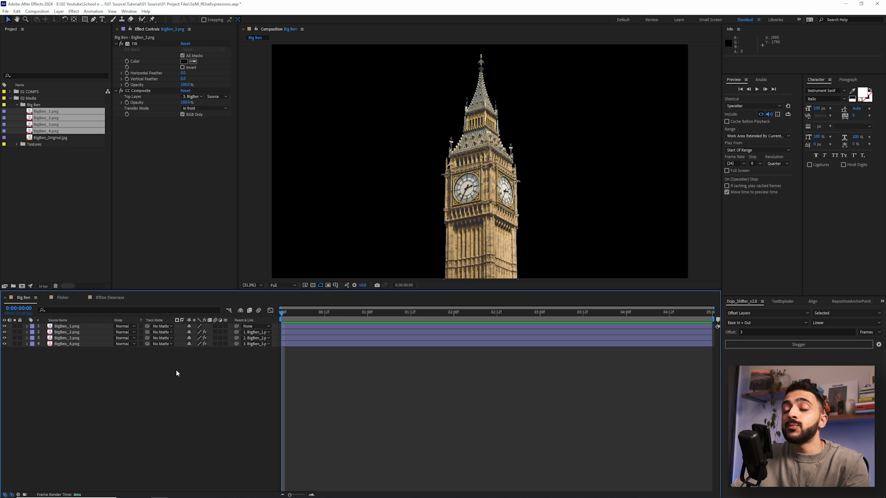
- Reveal the Rotation property of all four BigBen layers, try adjusting BigBen_1.png's rotation, and clear the selection
{"action": "left_click", "coordinate": [75, 326]}
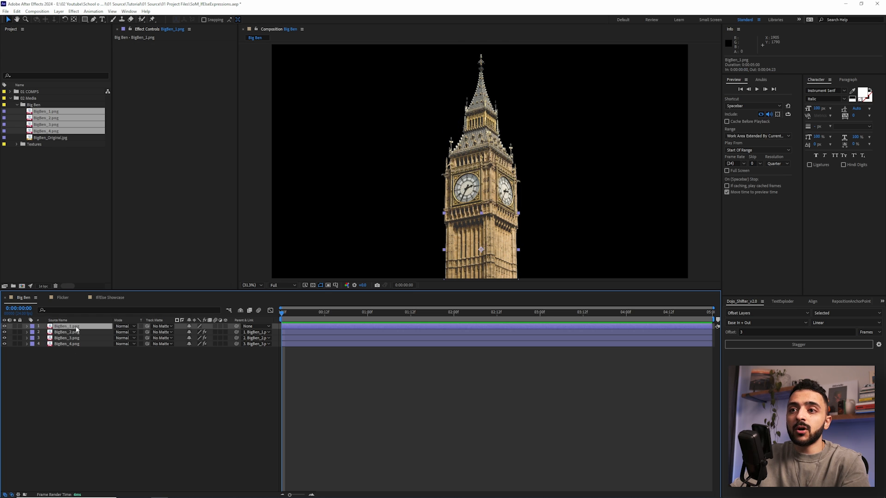
{"action": "key", "text": "ctrl+a"}
{"action": "key", "text": "r"}
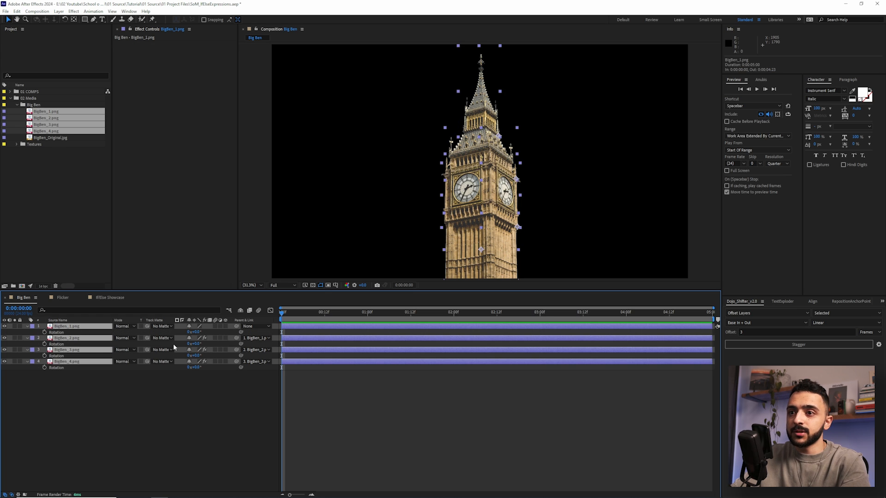
{"action": "mouse_move", "coordinate": [194, 333]}
{"action": "left_mouse_down"}
{"action": "mouse_move", "coordinate": [204, 332]}
{"action": "mouse_move", "coordinate": [186, 331]}
{"action": "mouse_move", "coordinate": [209, 336]}
{"action": "mouse_move", "coordinate": [195, 333]}
{"action": "left_mouse_up"}
{"action": "left_click", "coordinate": [103, 392]}
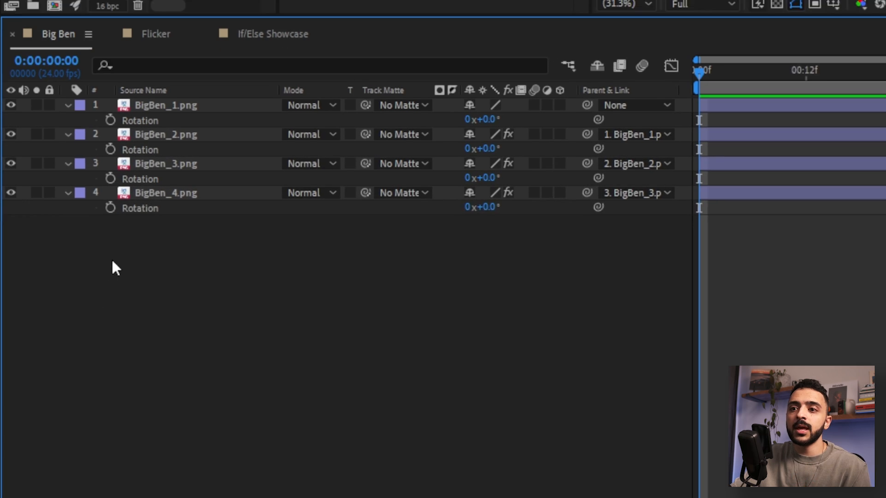
- Add a null object to the Big Ben composition
{"action": "right_click", "coordinate": [59, 388]}
{"action": "mouse_move", "coordinate": [203, 267]}
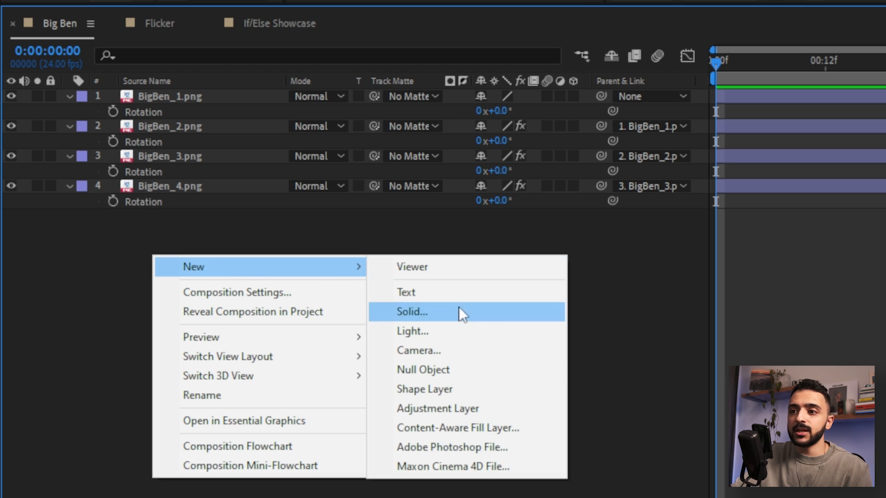
{"action": "left_click", "coordinate": [461, 367]}
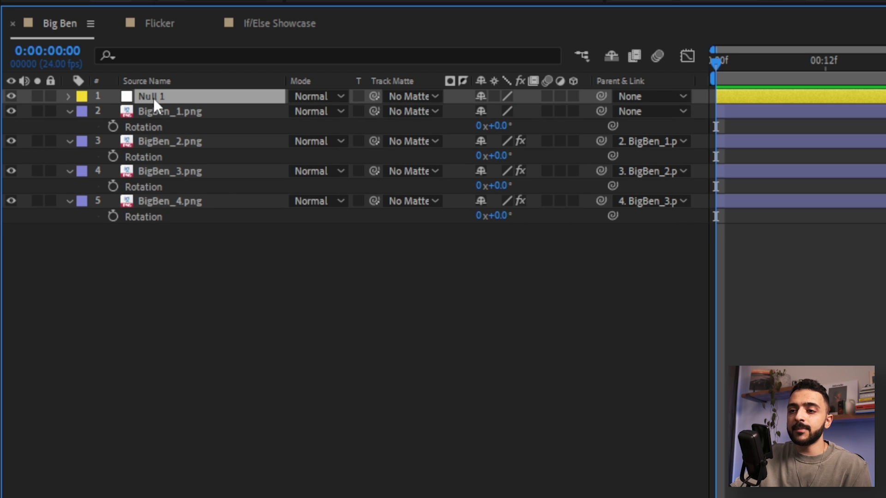
- Rename the null layer as Master CTRL and add a Slider Control effect to it
{"action": "key", "text": "Return"}
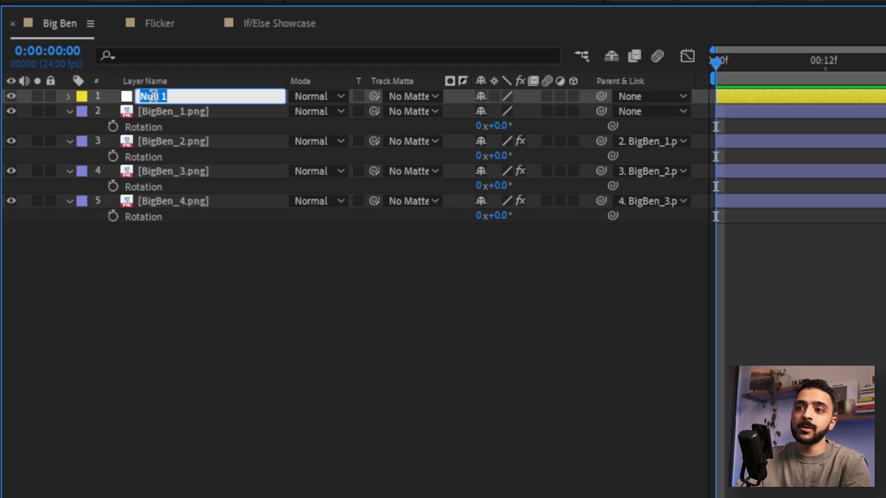
{"action": "type", "text": "Master CTRL"}
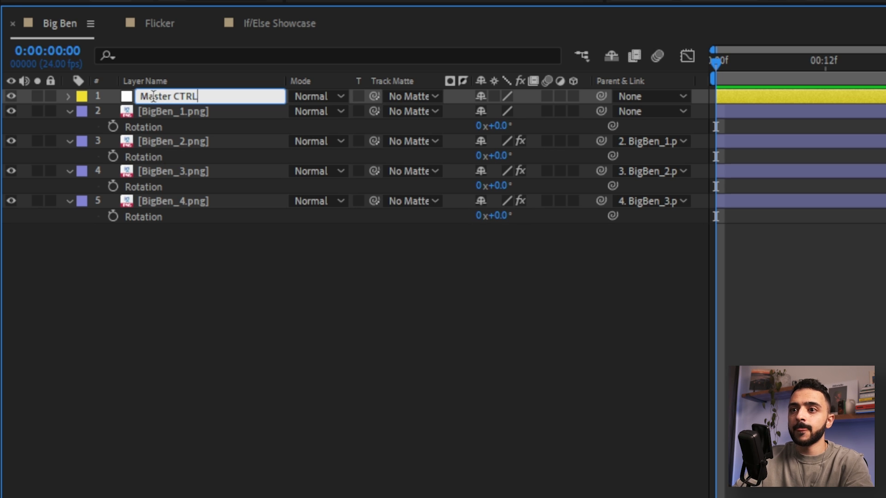
{"action": "key", "text": "Return"}
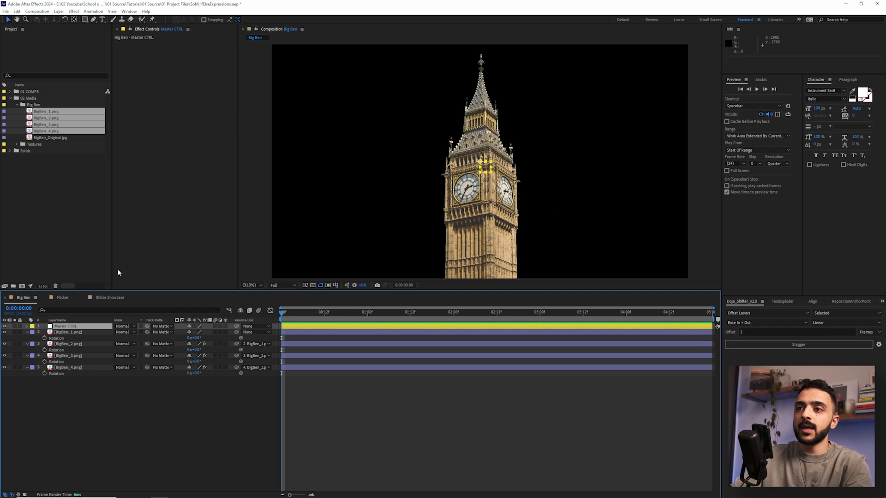
{"action": "key", "text": "ctrl+space"}
{"action": "type", "text": "slider"}
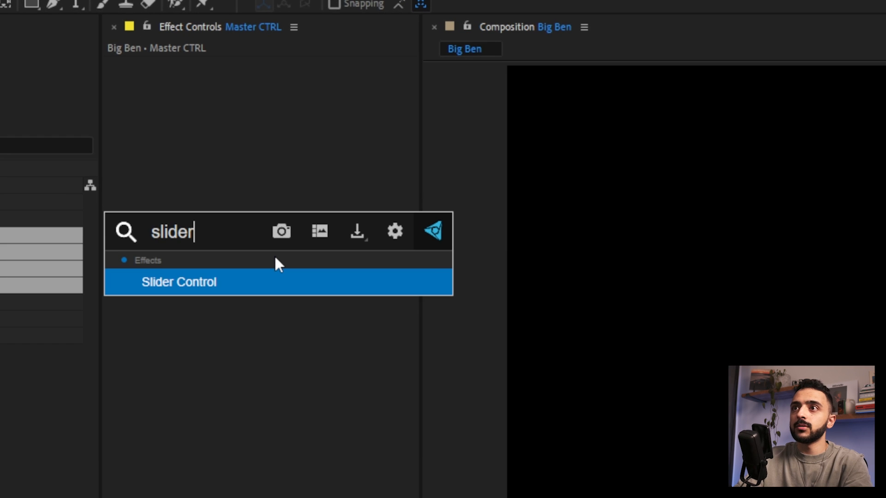
{"action": "key", "text": "Return"}
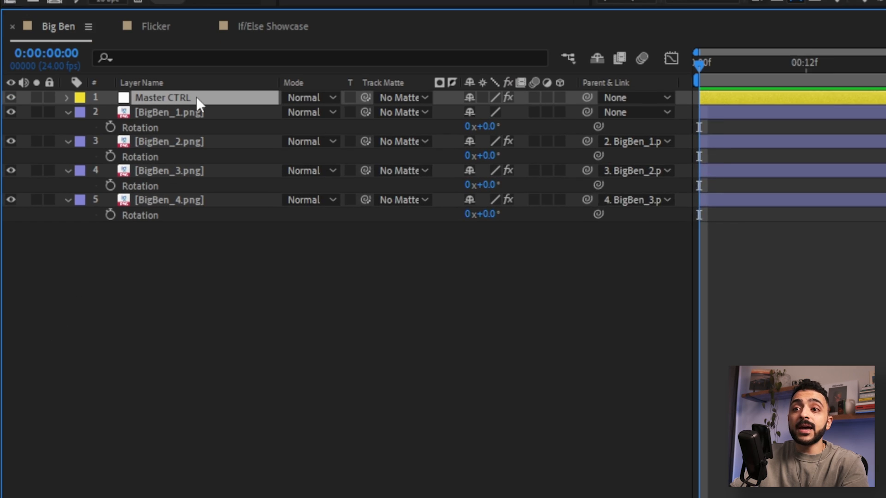
- Link BigBen_4.png's Rotation to Master CTRL's slider and copy that expression onto BigBen_1.png, BigBen_2.png and BigBen_3.png
{"action": "left_click_drag", "start_coordinate": [613, 209], "coordinate": [467, 89]}
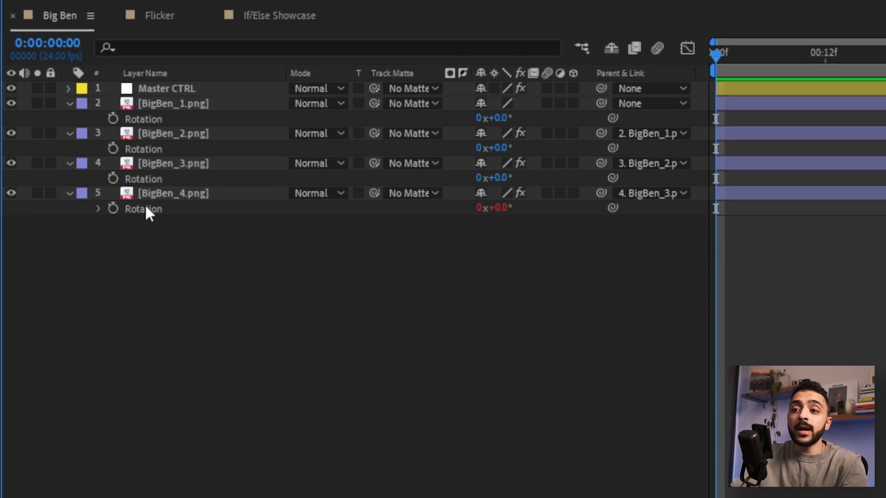
{"action": "right_click", "coordinate": [146, 207]}
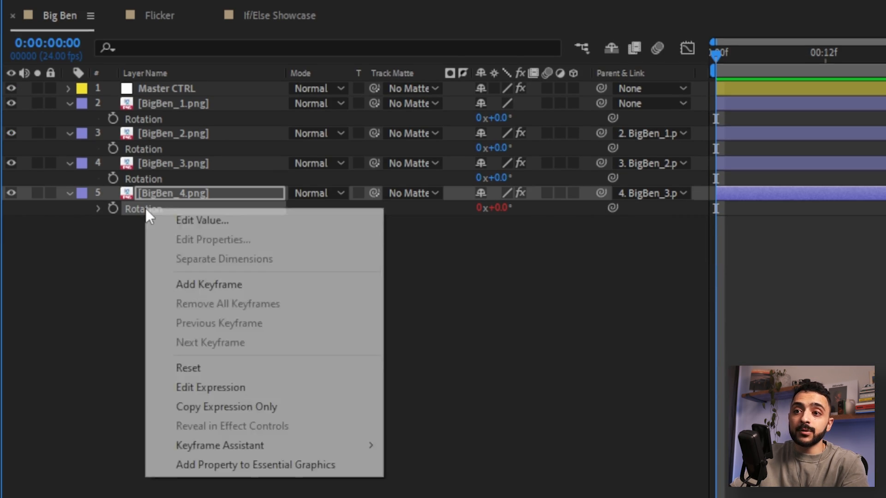
{"action": "left_click", "coordinate": [298, 406]}
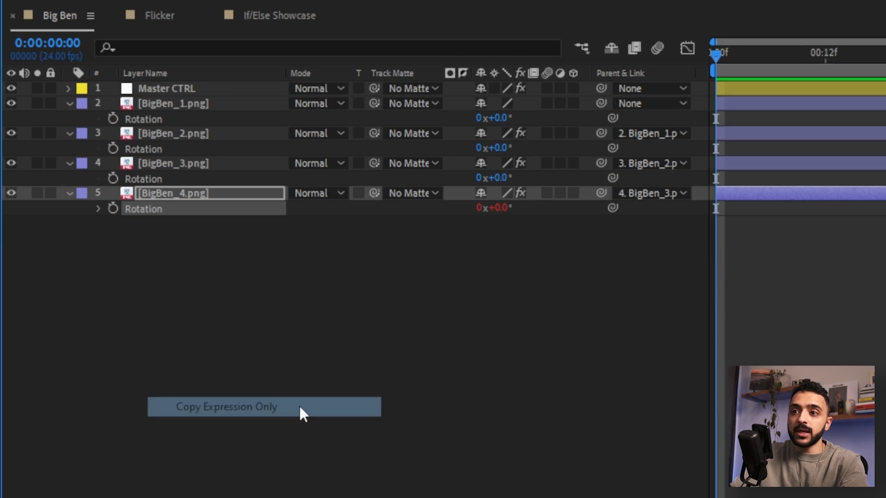
{"action": "left_click", "coordinate": [187, 160]}
{"action": "left_click", "coordinate": [190, 102], "text": "shift"}
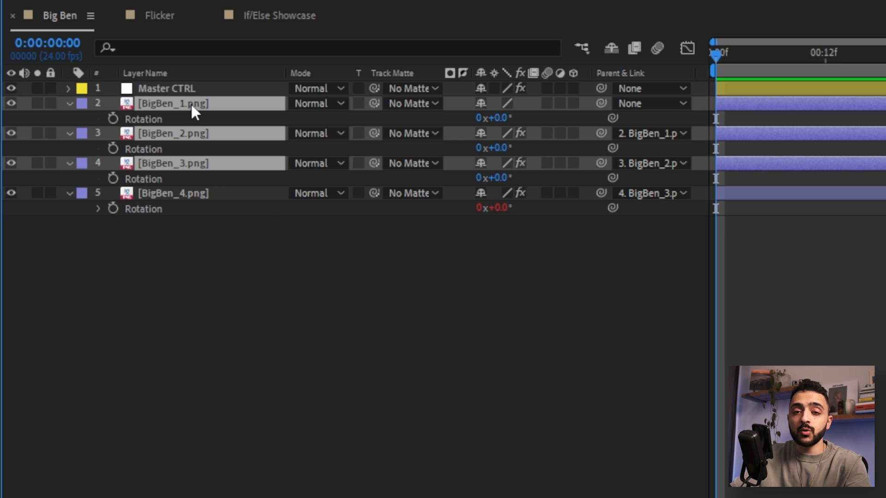
{"action": "key", "text": "ctrl+v"}
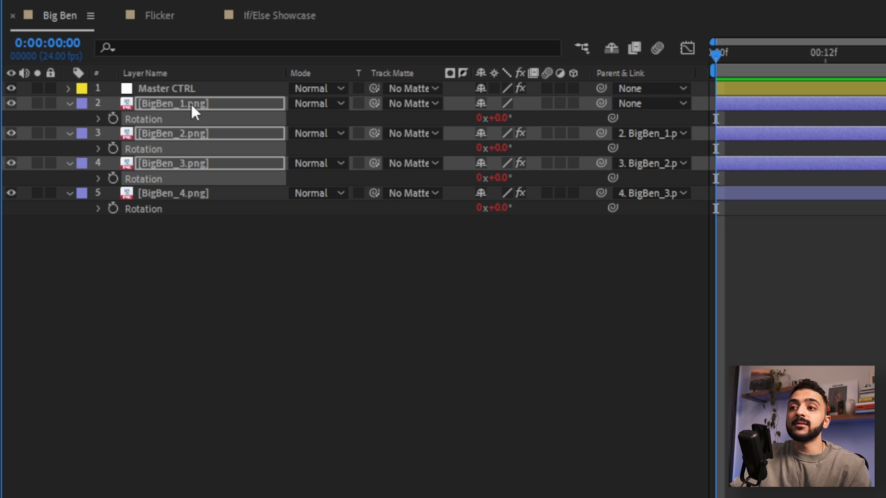
{"action": "left_click", "coordinate": [294, 325]}
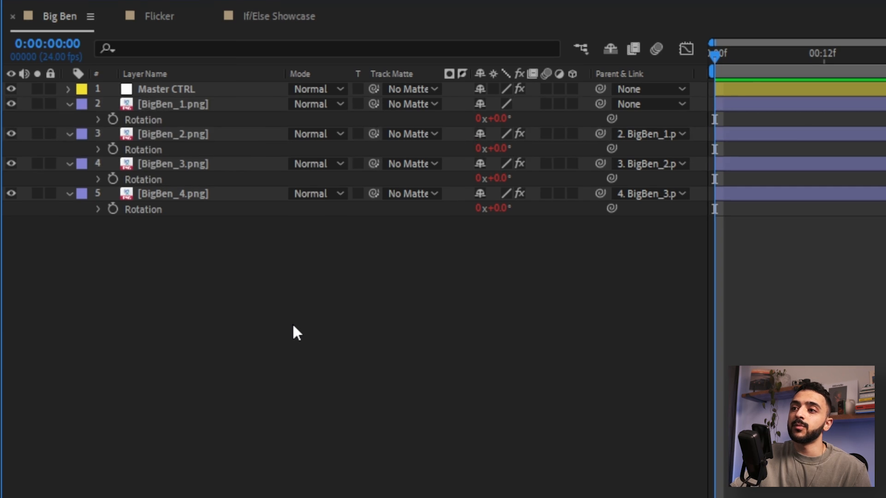
- Rename Master CTRL's Slider Control effect as Rotation
{"action": "left_click", "coordinate": [786, 88]}
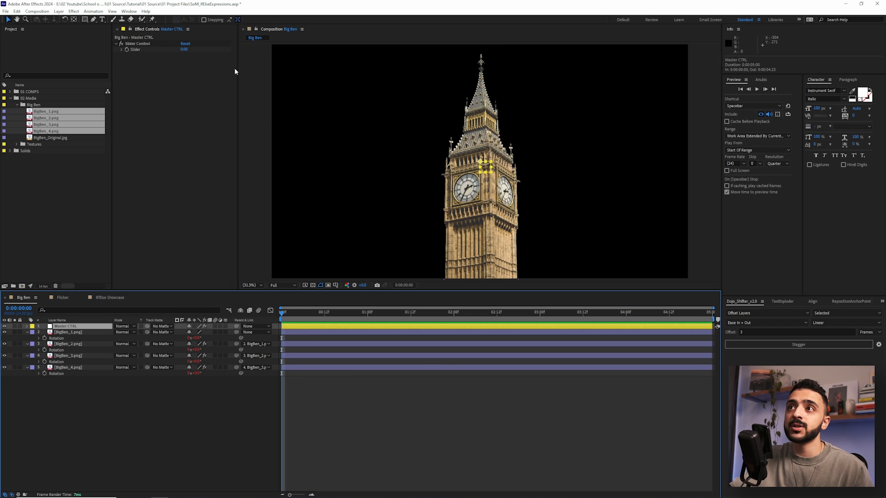
{"action": "left_click_drag", "start_coordinate": [186, 51], "coordinate": [188, 50]}
{"action": "key", "text": "Return"}
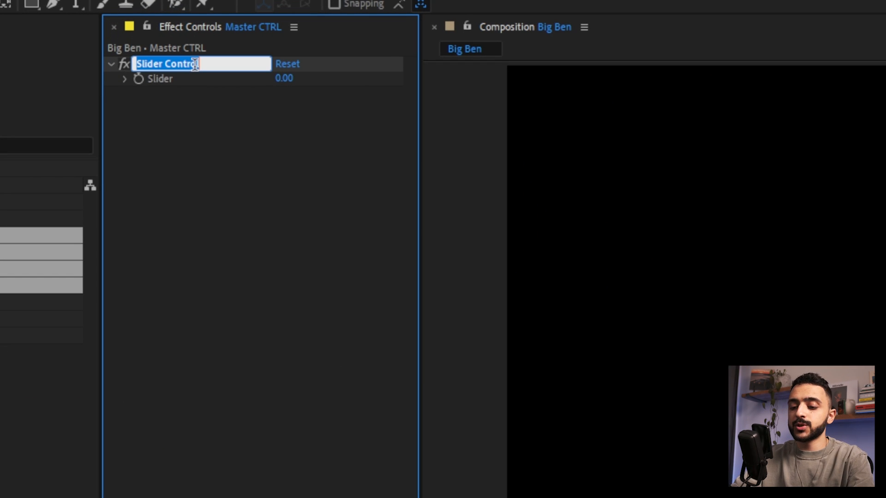
{"action": "type", "text": "Rotation"}
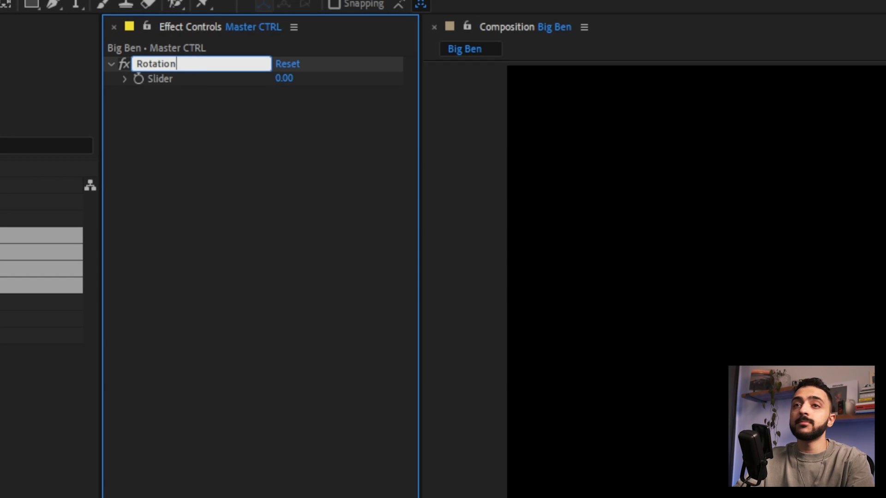
{"action": "key", "text": "Return"}
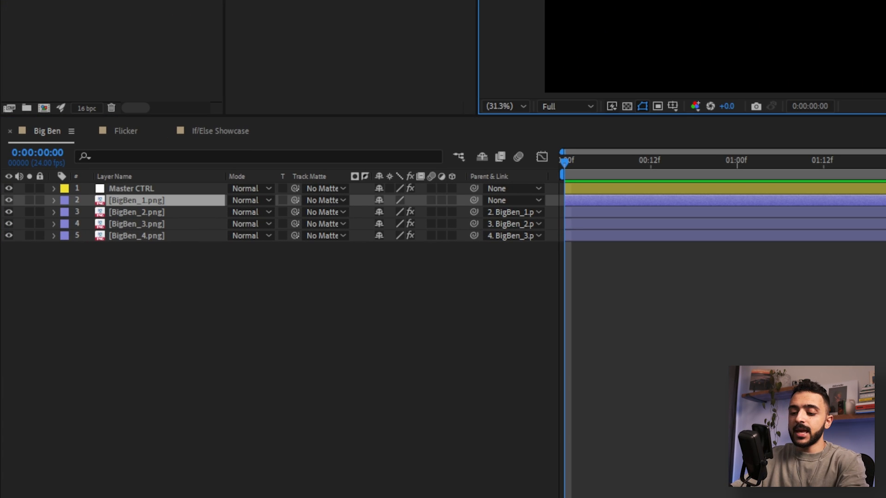
- Keyframe BigBen_1.png's Position to rise from about 2364 px below at frame 0 to its current place at frame 11
{"action": "key", "text": "p"}
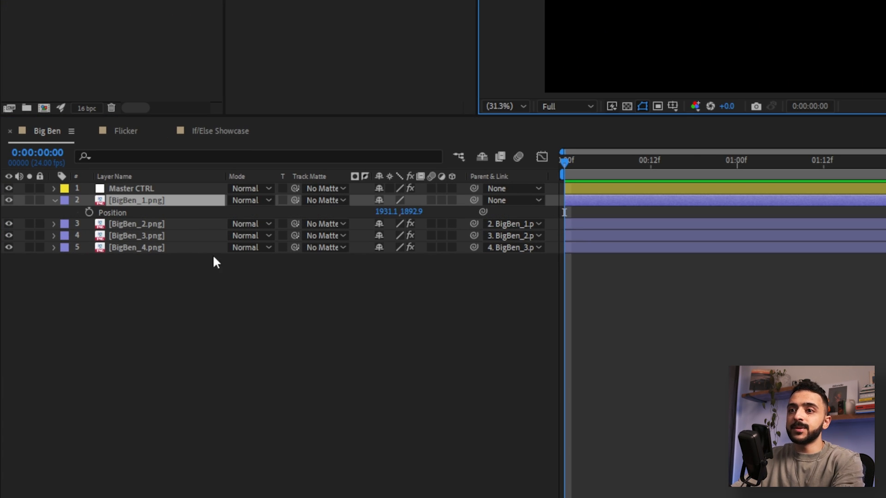
{"action": "left_click", "coordinate": [90, 213]}
{"action": "left_click_drag", "start_coordinate": [564, 213], "coordinate": [645, 218]}
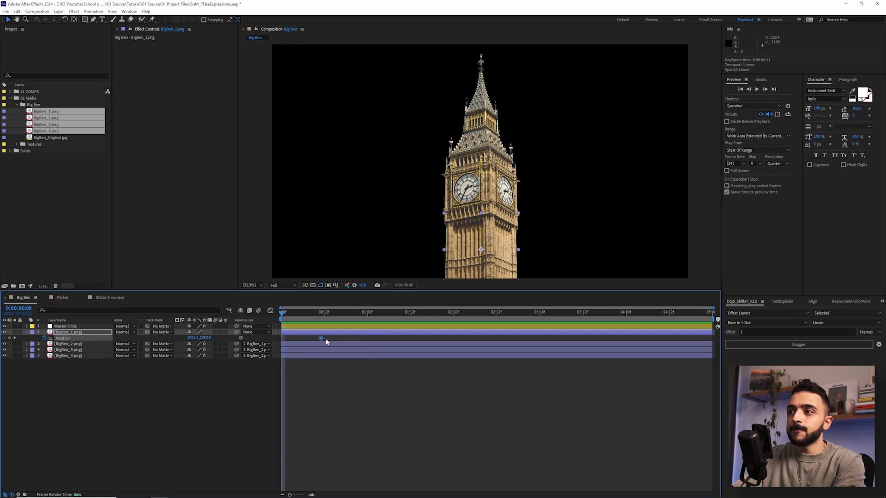
{"action": "left_click_drag", "start_coordinate": [486, 226], "coordinate": [485, 445]}
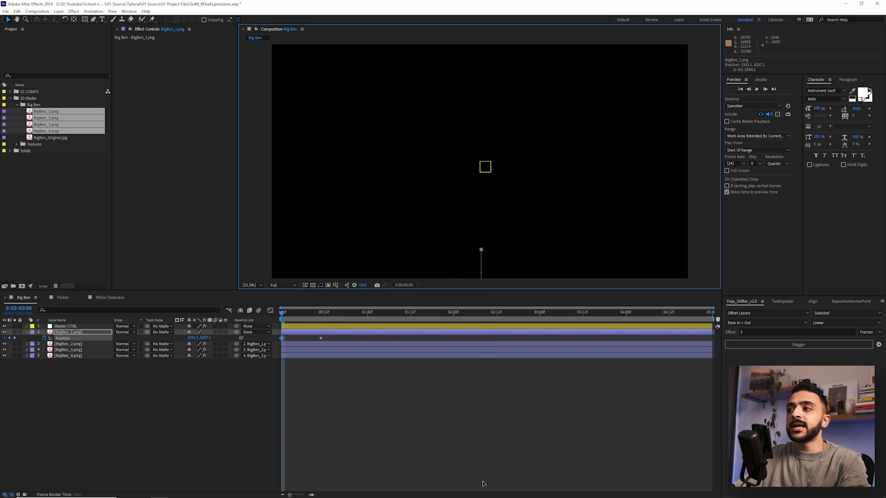
- Shorten the tower's rise by moving BigBen_1.png's end Position keyframe to frame 5, and preview the animation
{"action": "left_click_drag", "start_coordinate": [282, 313], "coordinate": [306, 318]}
{"action": "left_click", "coordinate": [282, 313]}
{"action": "key", "text": "space"}
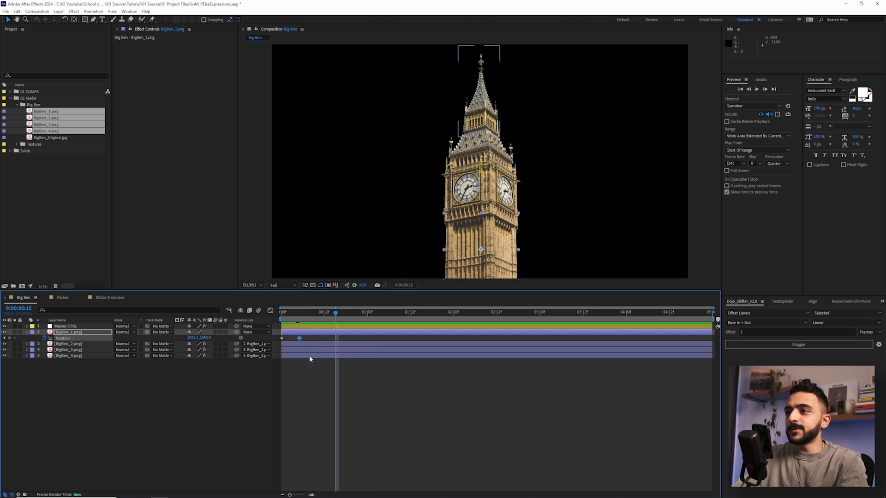
{"action": "key", "text": "space"}
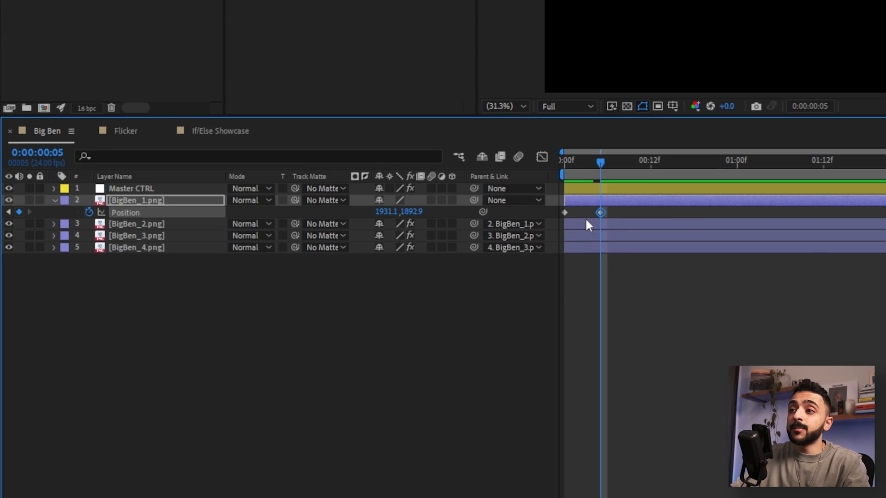
- Add Position keyframes to BigBen_2.png, BigBen_3.png and BigBen_4.png at frame 5 and at 0:00:01:03
{"action": "left_click", "coordinate": [629, 225]}
{"action": "left_click", "coordinate": [157, 249], "text": "shift"}
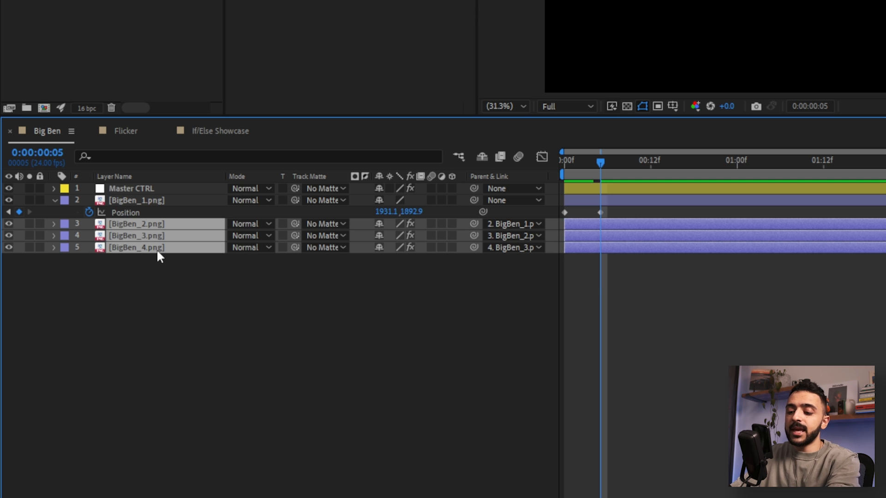
{"action": "key", "text": "p"}
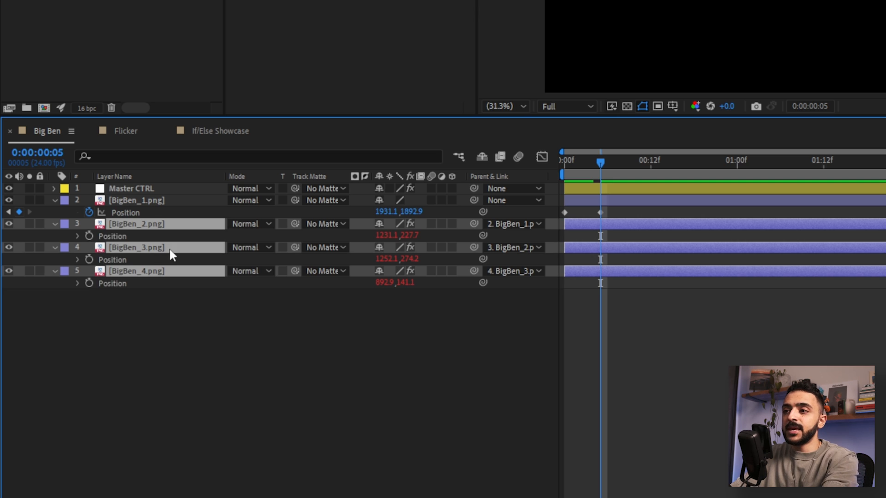
{"action": "left_click", "coordinate": [89, 237]}
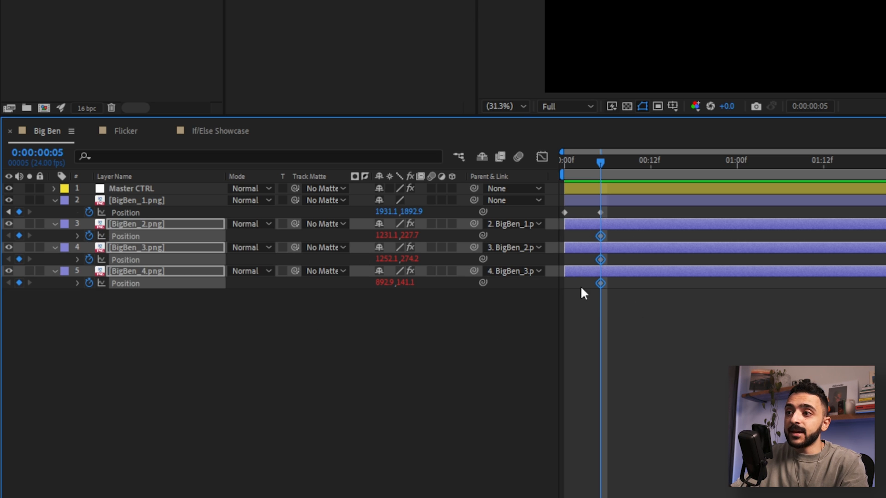
{"action": "left_click_drag", "start_coordinate": [600, 162], "coordinate": [760, 157]}
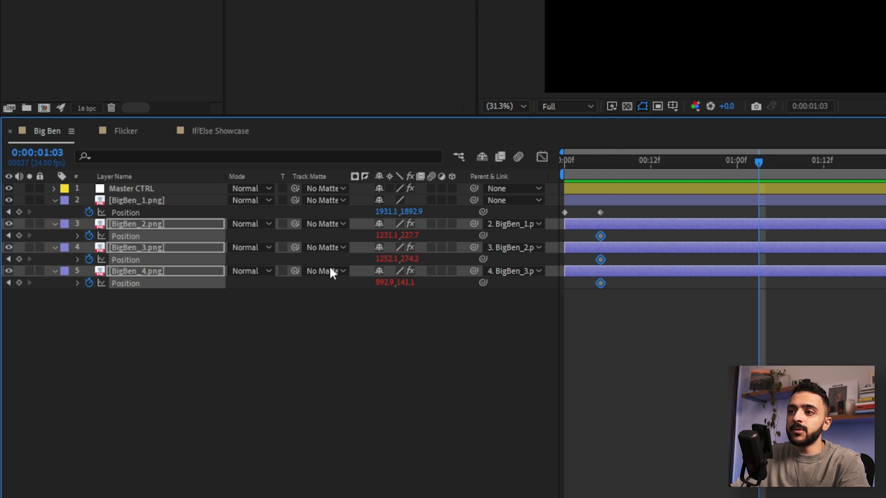
{"action": "left_click", "coordinate": [19, 236]}
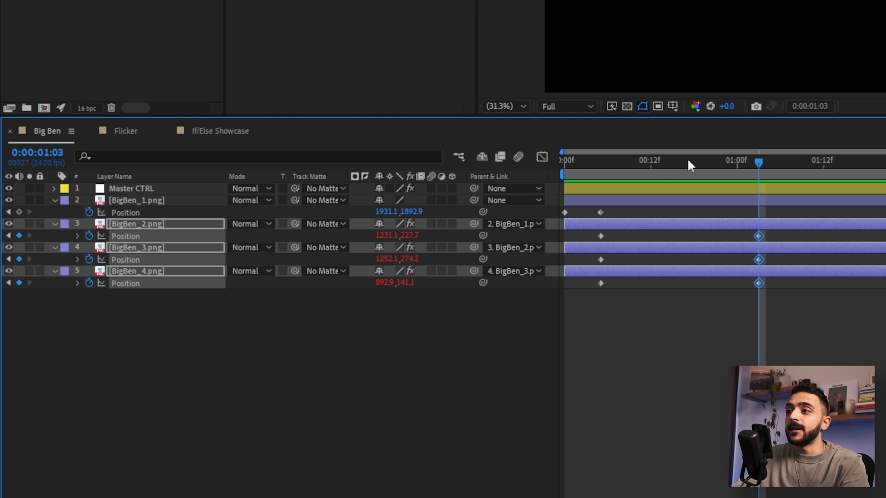
- At 0:00:00:16, raise the Position of BigBen_2.png through BigBen_4.png to separate the tower pieces vertically, and preview the motion
{"action": "left_click_drag", "start_coordinate": [684, 163], "coordinate": [681, 163]}
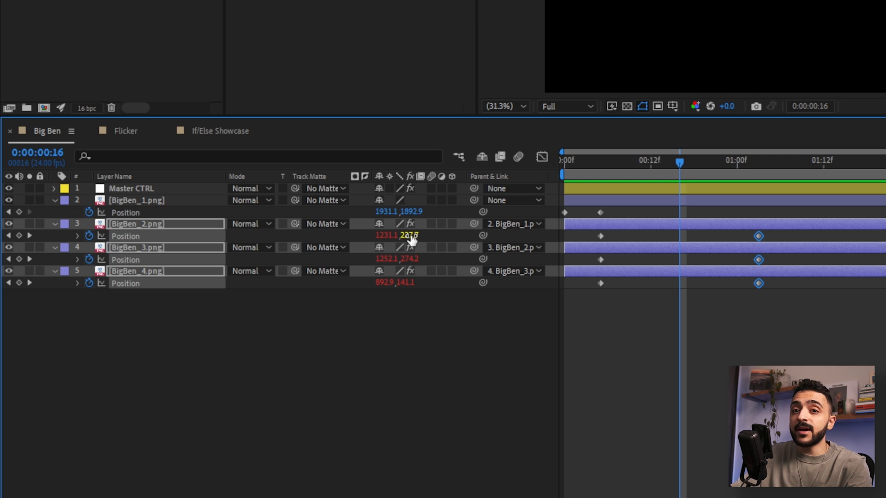
{"action": "left_click_drag", "start_coordinate": [409, 236], "coordinate": [334, 235]}
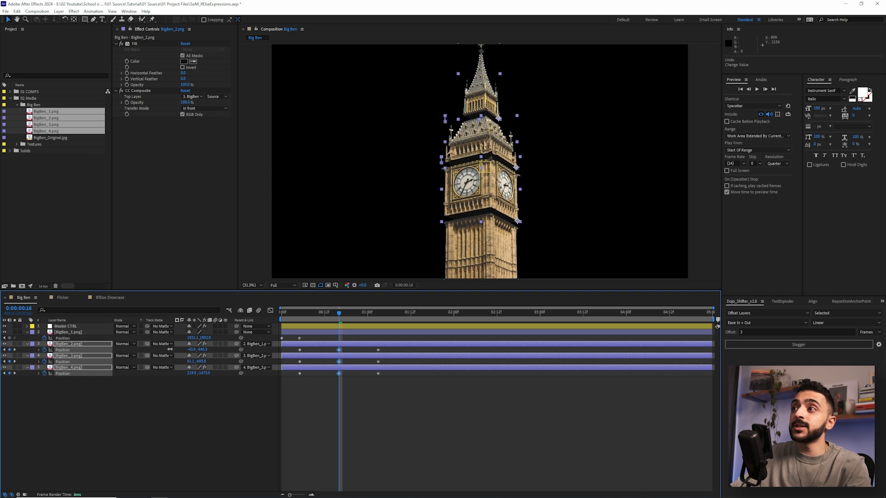
{"action": "left_click_drag", "start_coordinate": [169, 350], "coordinate": [155, 351]}
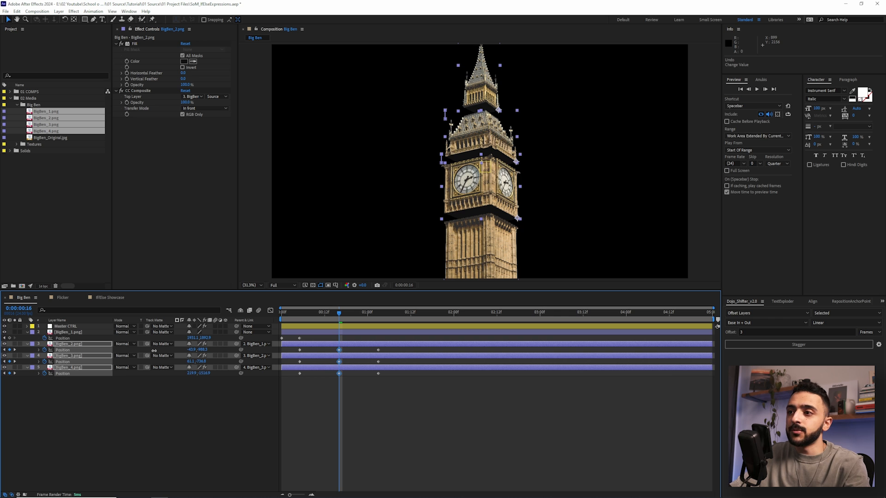
{"action": "key", "text": "space"}
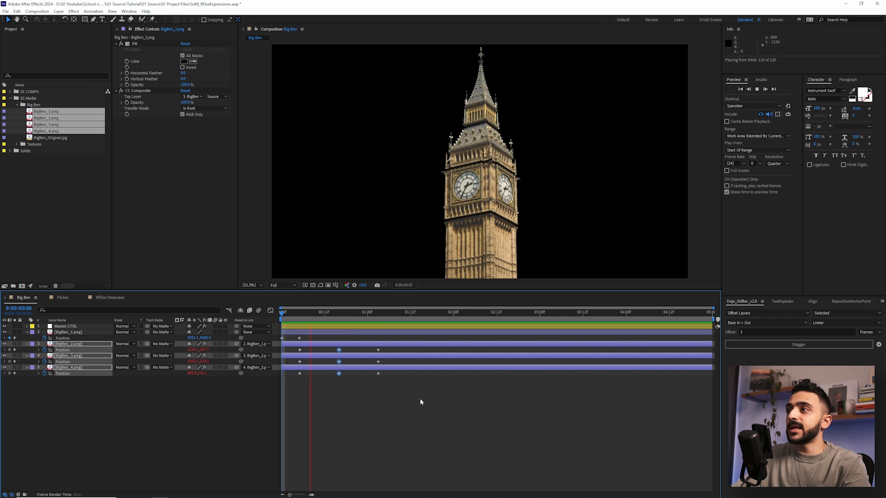
{"action": "key", "text": "space"}
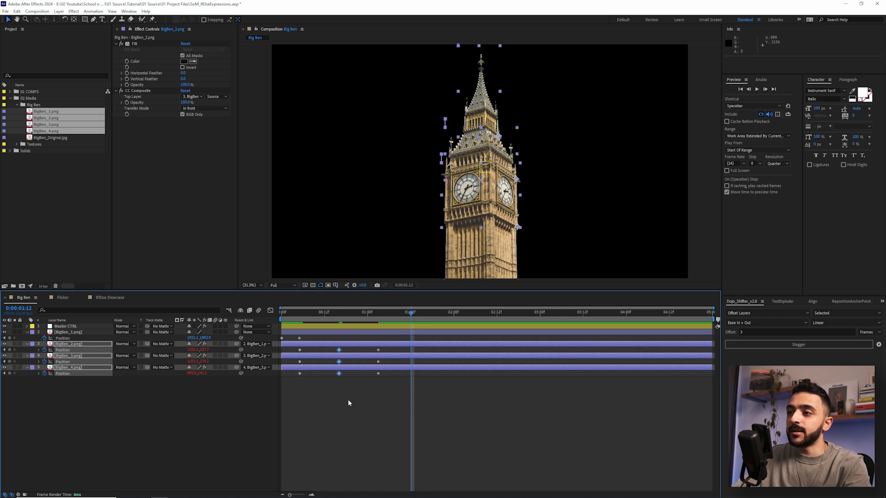
- Apply Easy Ease to all Position keyframes of BigBen_2.png, BigBen_3.png and BigBen_4.png
{"action": "left_click_drag", "start_coordinate": [210, 299], "coordinate": [392, 214]}
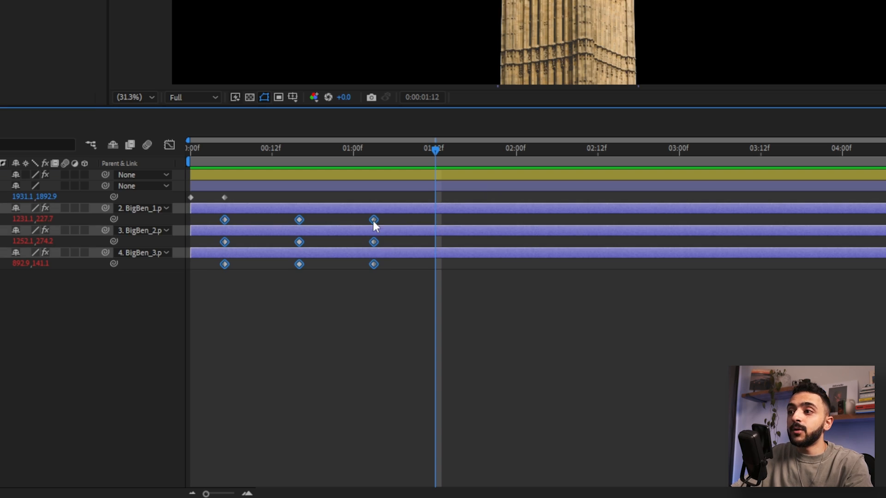
{"action": "right_click", "coordinate": [373, 221]}
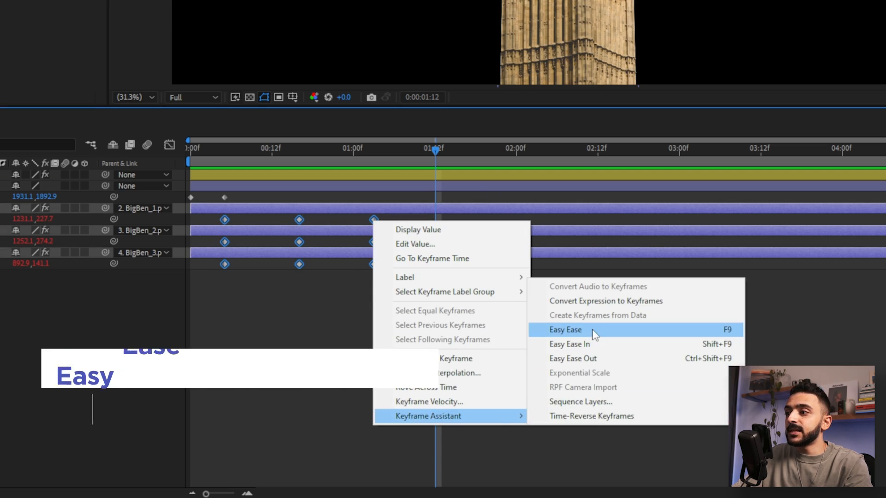
{"action": "left_click", "coordinate": [570, 329]}
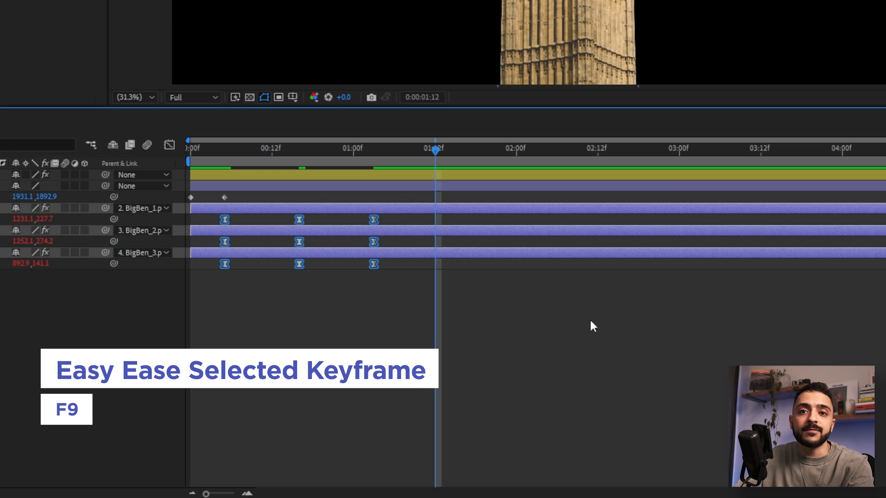
- Edit the speed graph of the BigBen_2.png–BigBen_4.png Position keyframes for a fast launch and sharper easing, and preview the motion
{"action": "left_click", "coordinate": [170, 145]}
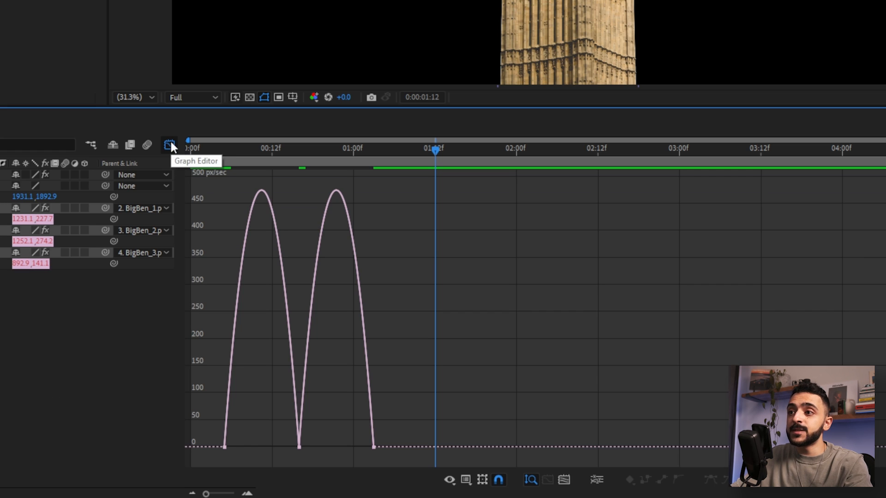
{"action": "left_click", "coordinate": [466, 480]}
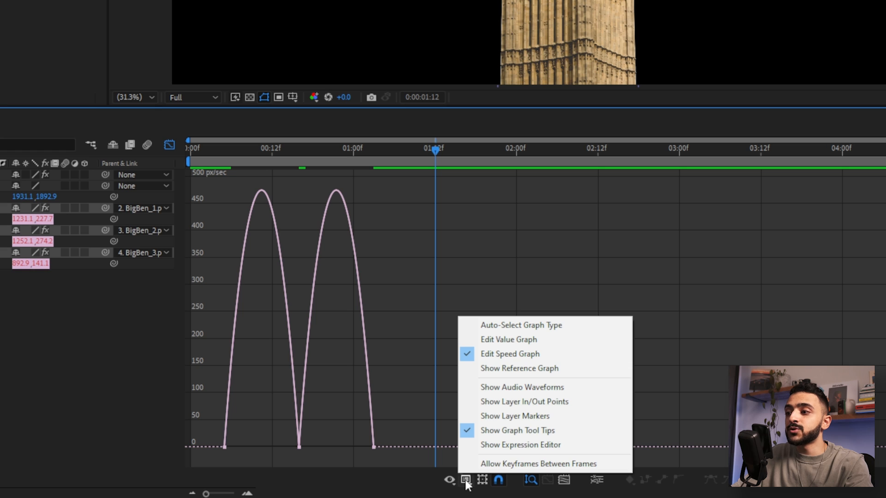
{"action": "left_click", "coordinate": [557, 359]}
{"action": "left_click_drag", "start_coordinate": [210, 465], "coordinate": [226, 445]}
{"action": "left_click_drag", "start_coordinate": [273, 427], "coordinate": [344, 445]}
{"action": "key", "text": "space"}
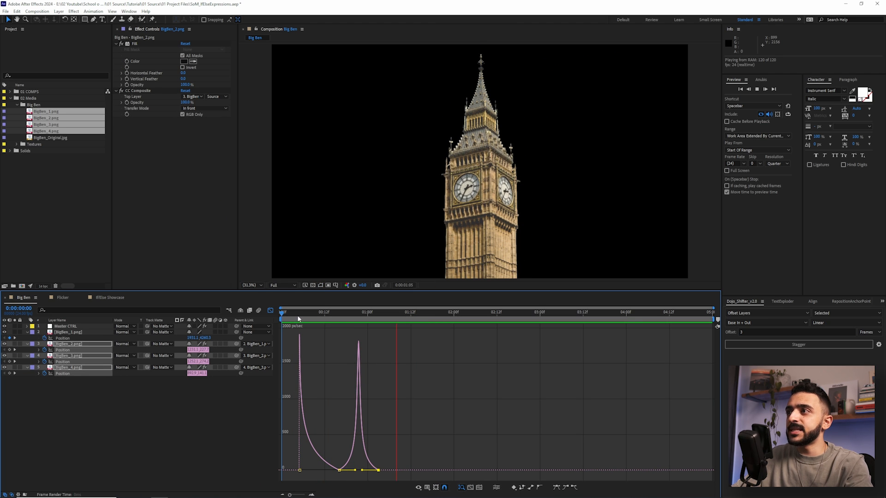
{"action": "key", "text": "space"}
- Refine the easing and tighten the three pieces' Position keyframes to frames 6, 12 and 18, and preview the bounce
{"action": "mouse_move", "coordinate": [352, 458]}
{"action": "left_mouse_down"}
{"action": "mouse_move", "coordinate": [327, 484]}
{"action": "mouse_move", "coordinate": [362, 472]}
{"action": "left_mouse_up"}
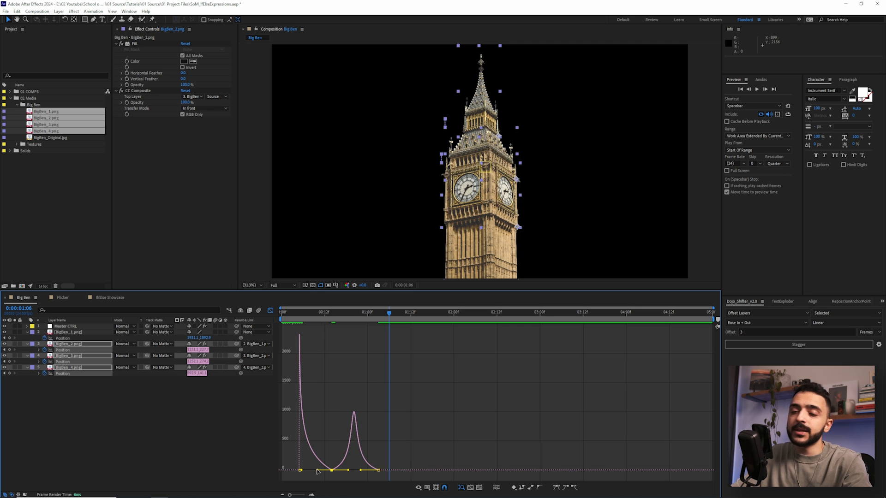
{"action": "left_click_drag", "start_coordinate": [332, 470], "coordinate": [325, 470]}
{"action": "left_click_drag", "start_coordinate": [378, 470], "coordinate": [346, 470]}
{"action": "key", "text": "space"}
{"action": "left_click_drag", "start_coordinate": [324, 470], "coordinate": [342, 470]}
{"action": "key", "text": "space"}
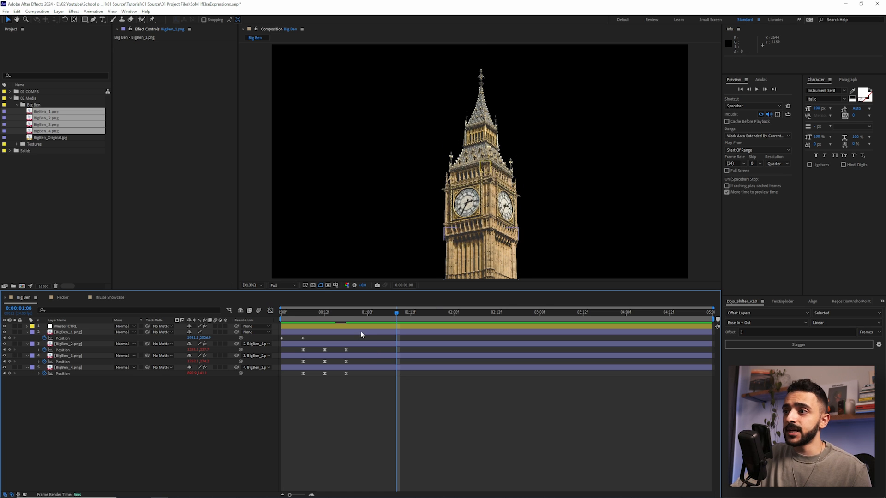
- Keyframe Master CTRL's Rotation slider at 0 on 0:00:00:18 and at 16 on 0:00:01:10, and show its keyframes
{"action": "left_click", "coordinate": [364, 327]}
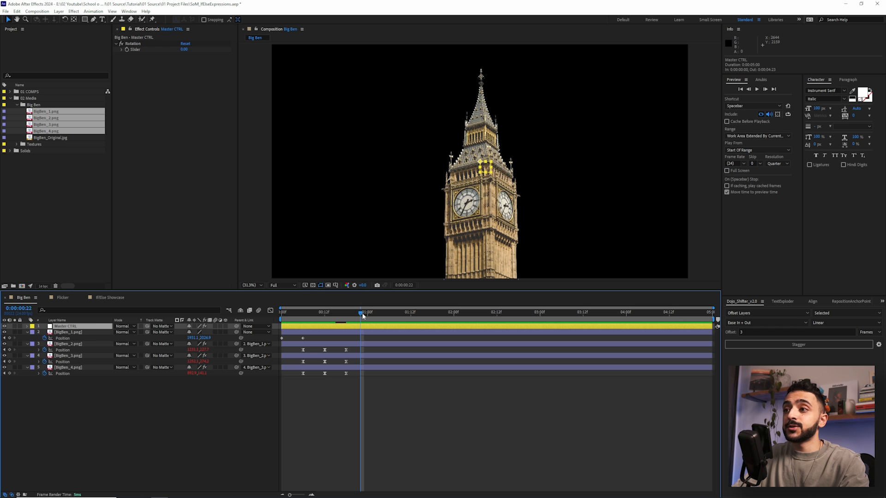
{"action": "left_click_drag", "start_coordinate": [355, 313], "coordinate": [347, 313]}
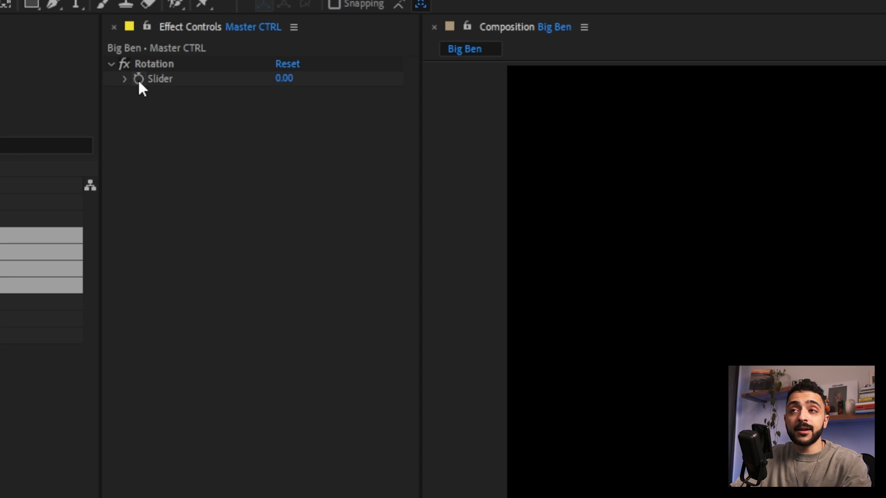
{"action": "left_click", "coordinate": [138, 79]}
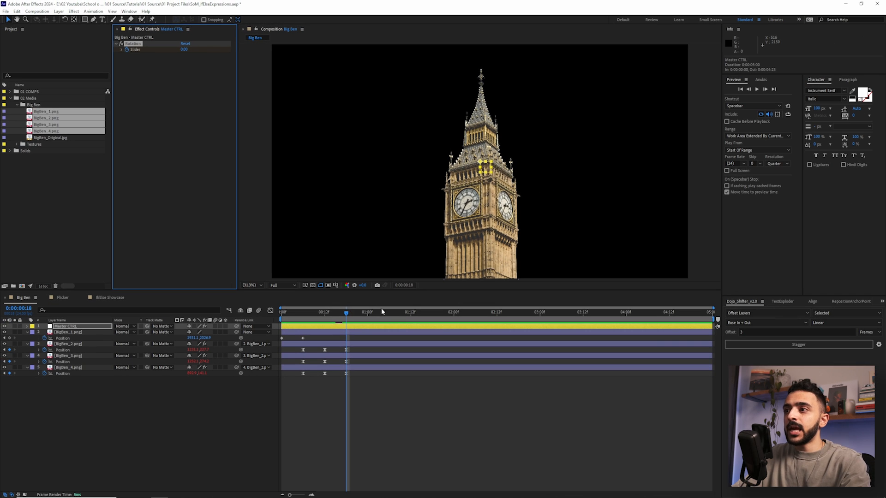
{"action": "left_click", "coordinate": [400, 312]}
{"action": "left_click_drag", "start_coordinate": [399, 313], "coordinate": [404, 313]}
{"action": "left_click_drag", "start_coordinate": [184, 49], "coordinate": [189, 52]}
{"action": "key", "text": "u"}
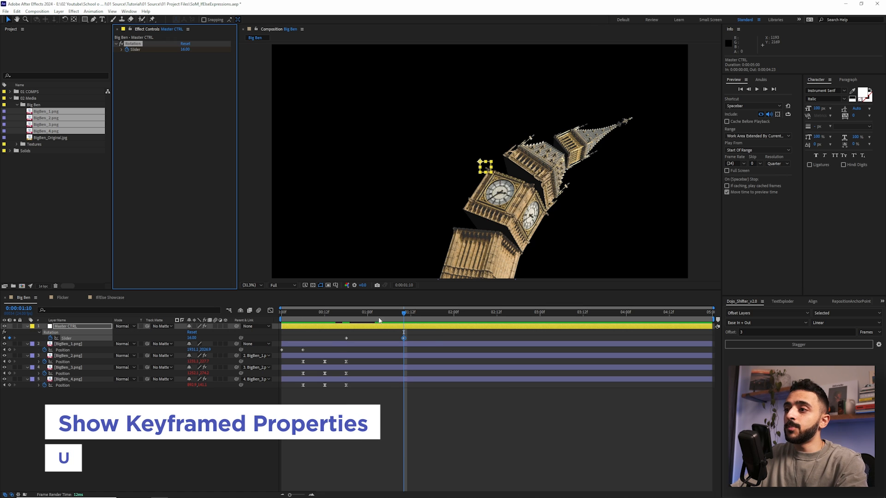
- Keyframe the Rotation slider at -16 on 0:00:02:04 and at 0 on 0:00:02:22
{"action": "left_click", "coordinate": [464, 314]}
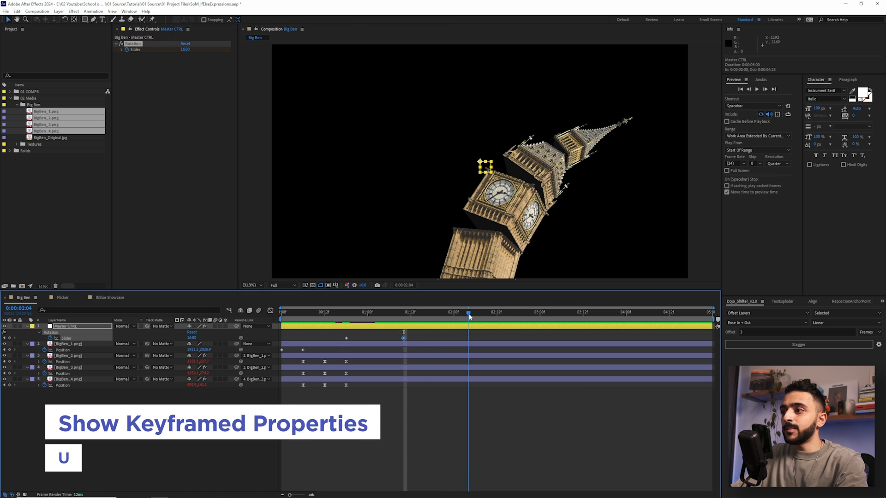
{"action": "left_click_drag", "start_coordinate": [184, 49], "coordinate": [174, 50]}
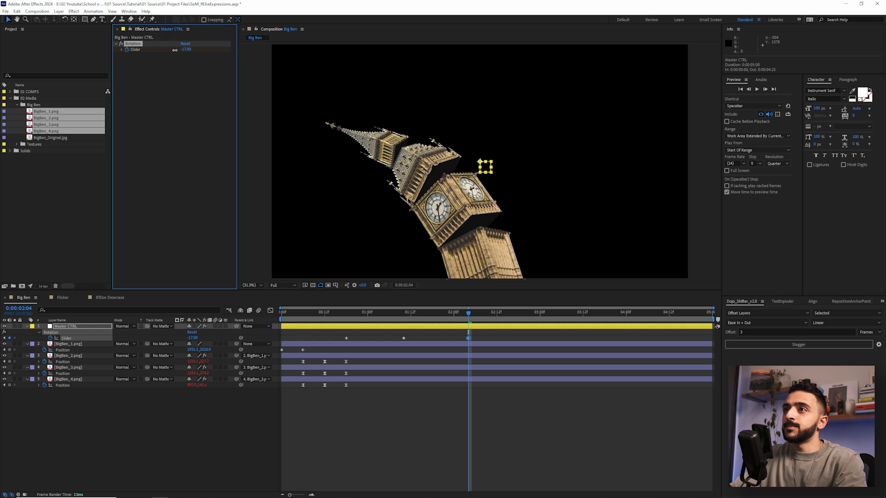
{"action": "left_click_drag", "start_coordinate": [504, 315], "coordinate": [533, 318]}
{"action": "left_click", "coordinate": [186, 49]}
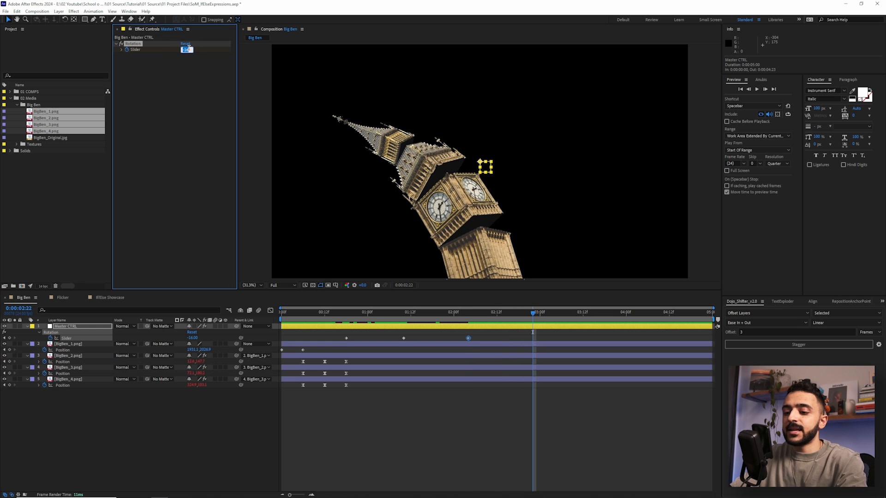
{"action": "type", "text": "0"}
{"action": "key", "text": "Return"}
- Apply Easy Ease to all four Rotation slider keyframes
{"action": "left_click_drag", "start_coordinate": [337, 312], "coordinate": [338, 343]}
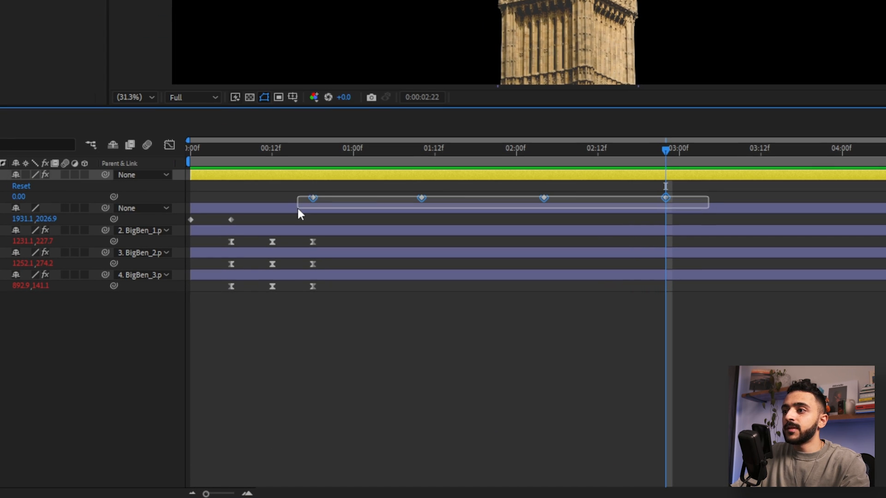
{"action": "left_click_drag", "start_coordinate": [297, 207], "coordinate": [295, 203]}
{"action": "key", "text": "F9"}
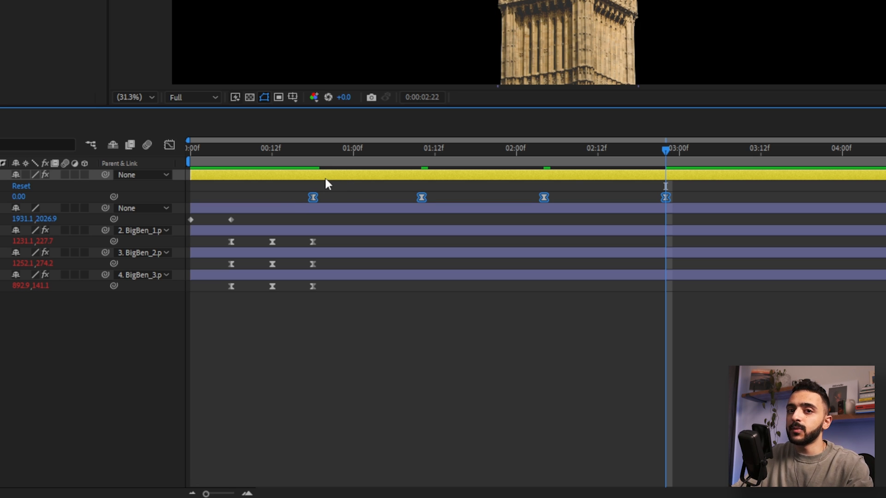
- Shape the slider's speed graph into sharp peaks with long ease-outs, extend the final swings, and preview the rotation
{"action": "key", "text": "shift+F3"}
{"action": "left_click_drag", "start_coordinate": [455, 332], "coordinate": [594, 293]}
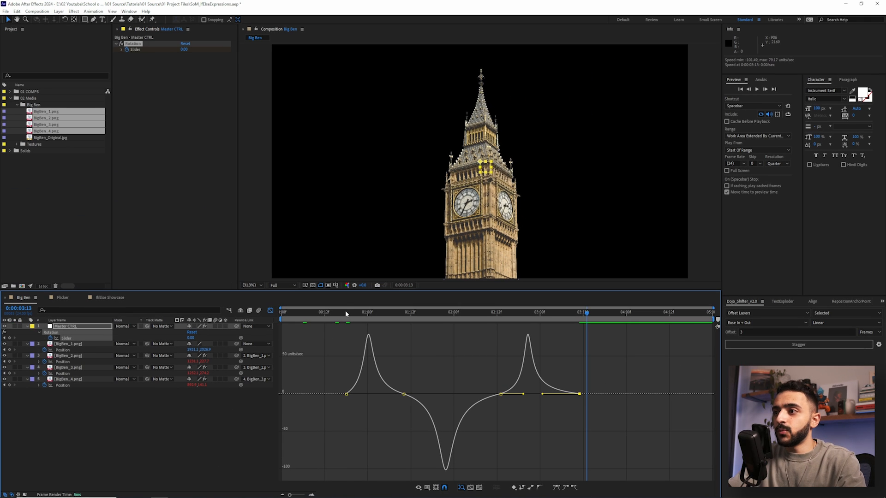
{"action": "left_click_drag", "start_coordinate": [345, 311], "coordinate": [572, 344]}
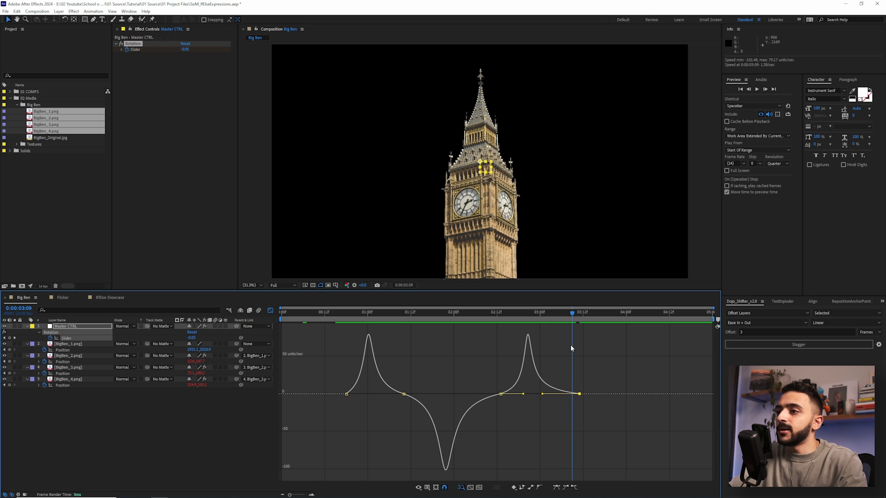
{"action": "key", "text": "space"}
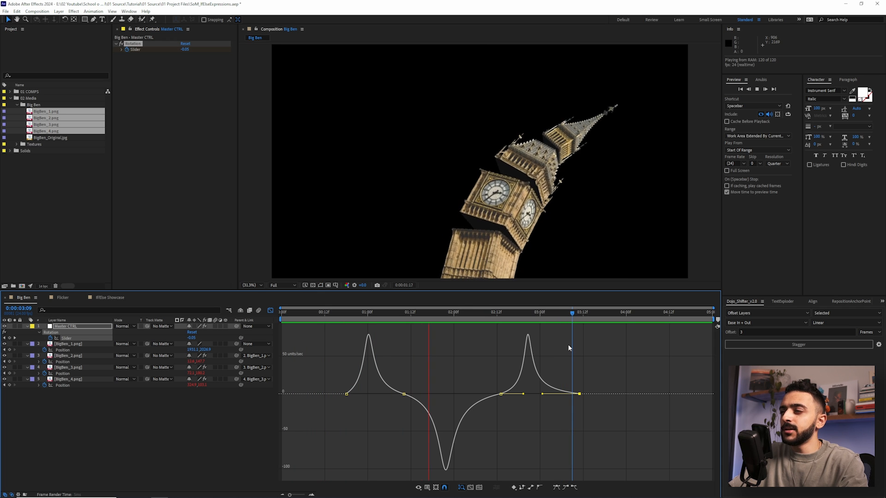
{"action": "key", "text": "space"}
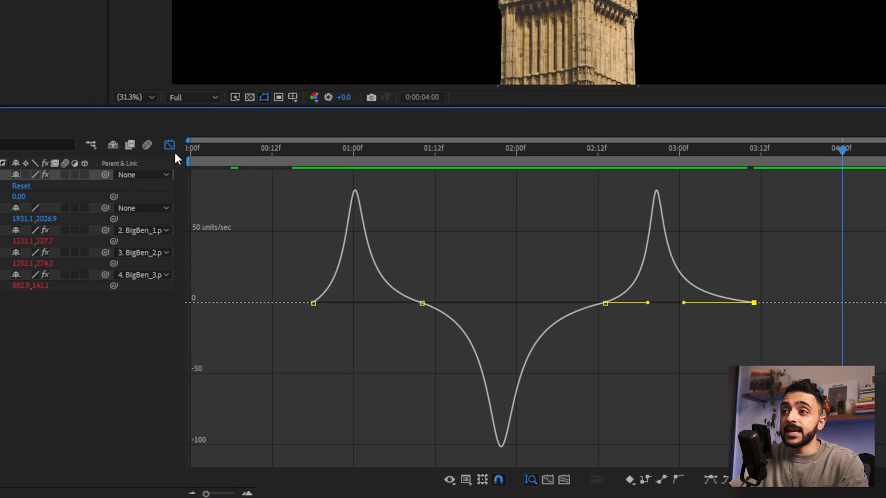
- Compress all slider keyframes proportionally so the last falls at about 0:00:02:07, and preview the faster swing
{"action": "left_click", "coordinate": [271, 310]}
{"action": "left_click_drag", "start_coordinate": [293, 193], "coordinate": [793, 213]}
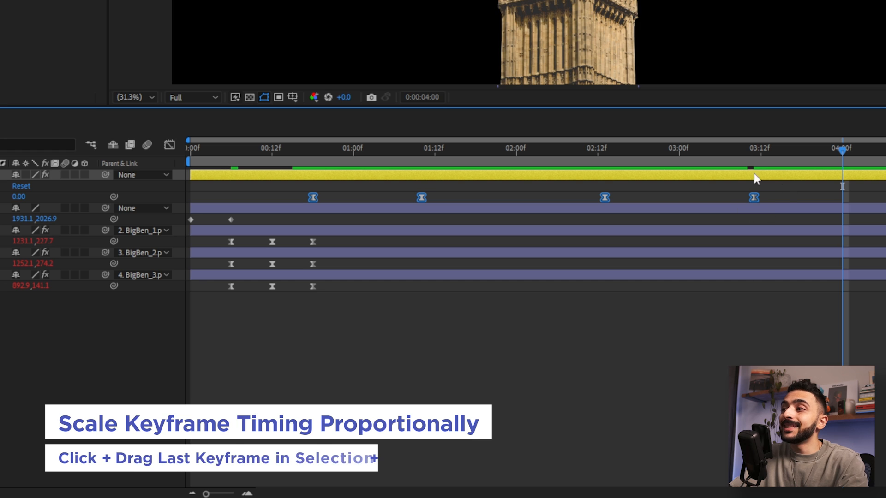
{"action": "left_click_drag", "start_coordinate": [755, 197], "coordinate": [585, 197]}
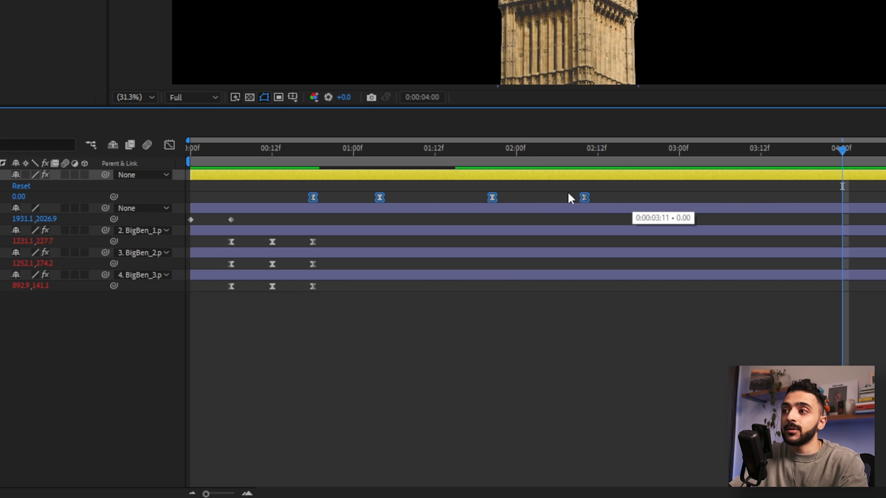
{"action": "left_click_drag", "start_coordinate": [505, 197], "coordinate": [531, 199]}
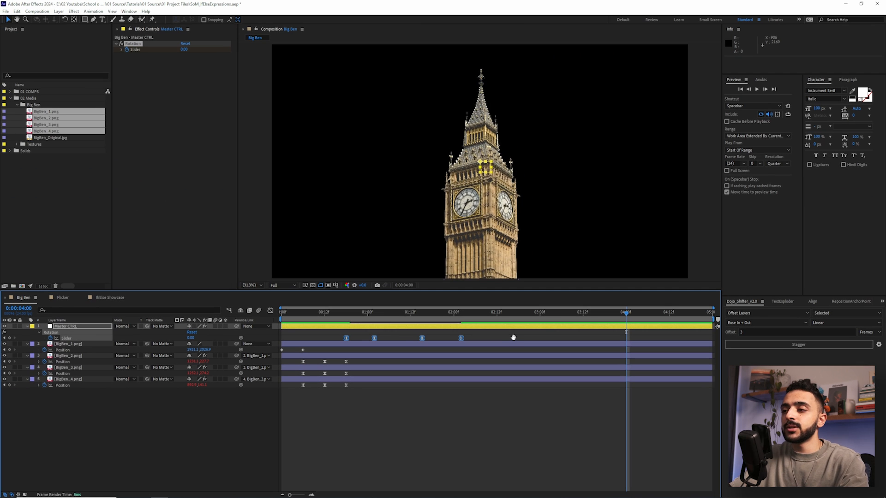
{"action": "key", "text": "space"}
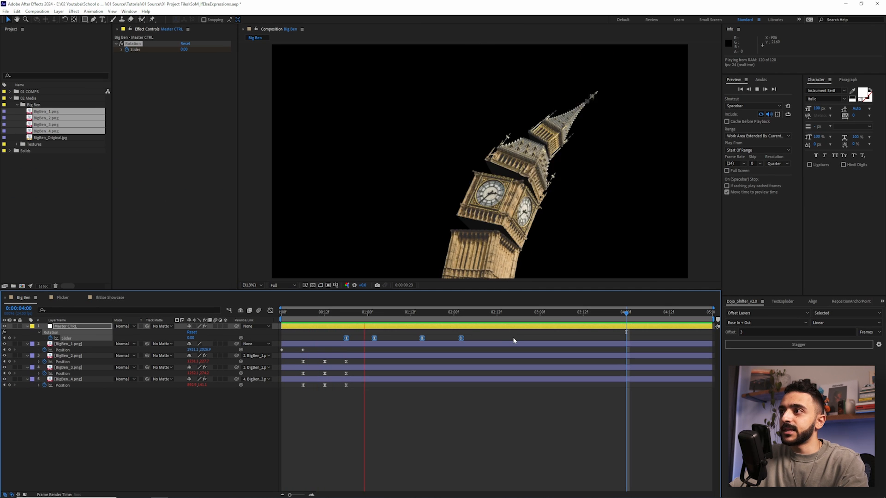
{"action": "key", "text": "space"}
{"action": "left_click_drag", "start_coordinate": [461, 338], "coordinate": [466, 340]}
{"action": "key", "text": "space"}
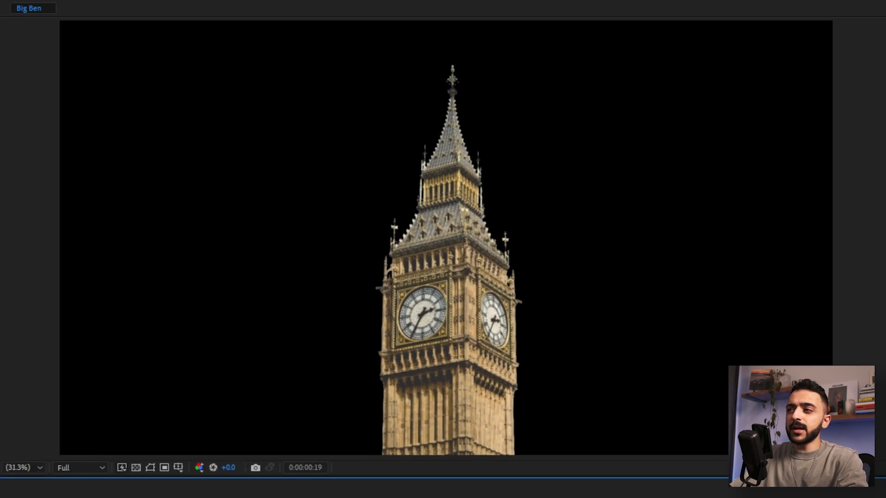
{"action": "key", "text": "space"}
- At frame 6, move BigBen_1.png's anchor point to the bottom centre of the layer, and preview the tower's swing
{"action": "left_click", "coordinate": [469, 421]}
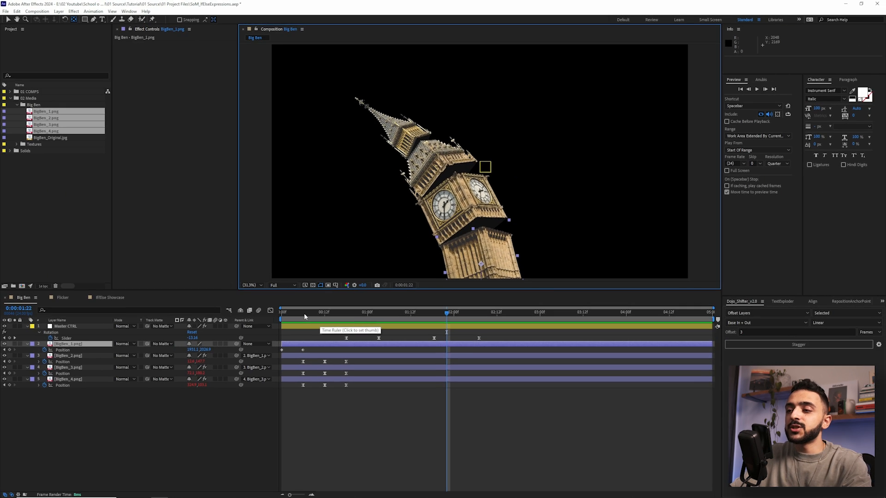
{"action": "left_click", "coordinate": [304, 314]}
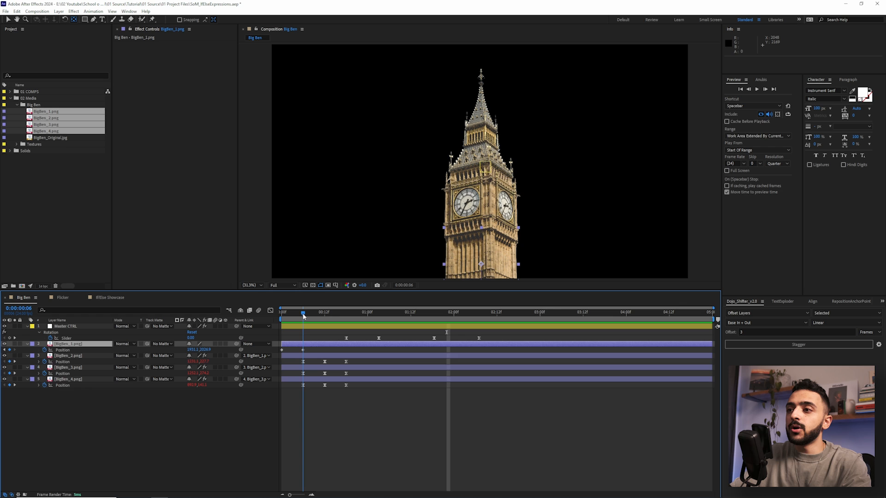
{"action": "left_click", "coordinate": [303, 350]}
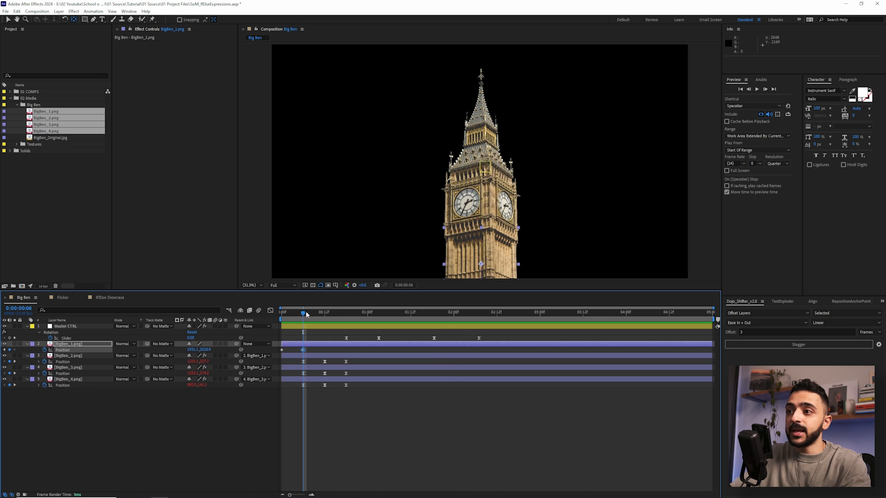
{"action": "left_click_drag", "start_coordinate": [499, 255], "coordinate": [485, 207]}
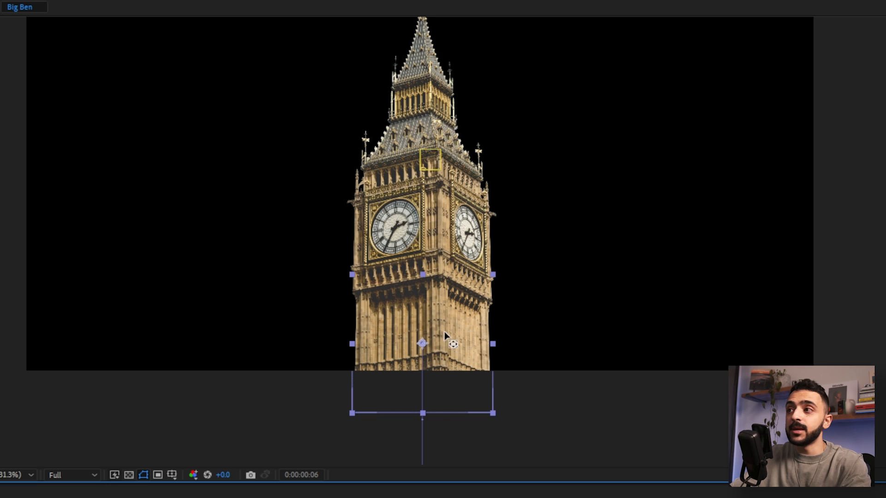
{"action": "left_click_drag", "start_coordinate": [423, 345], "coordinate": [423, 414]}
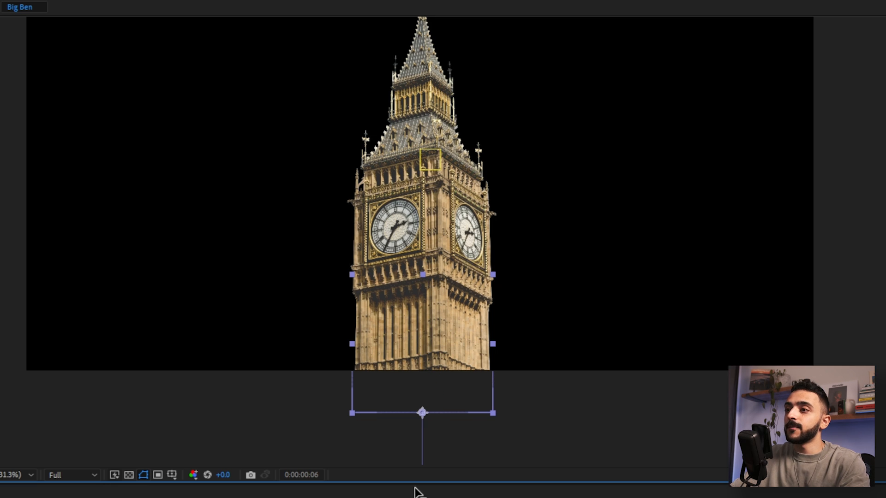
{"action": "key", "text": "space"}
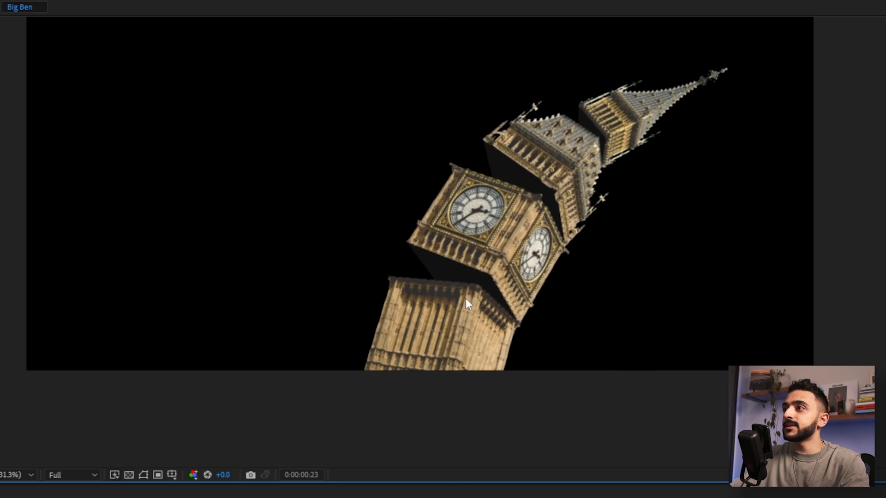
{"action": "key", "text": "space"}
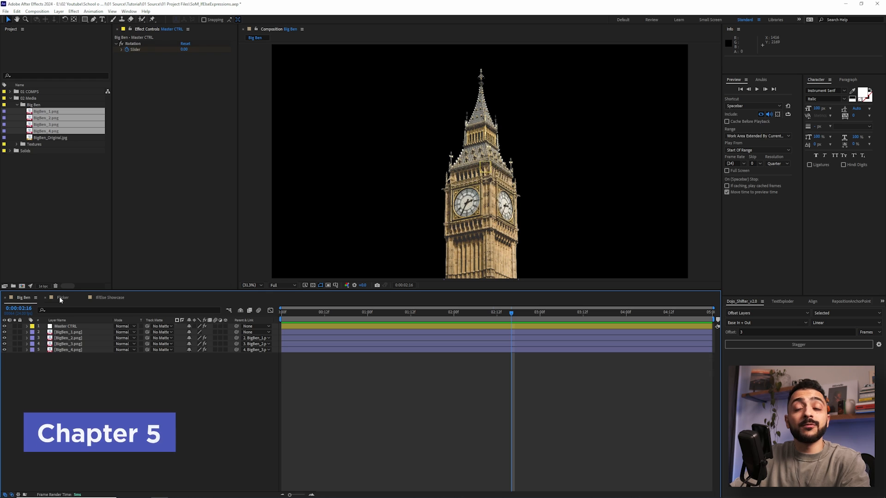
- Copy the Flicker text layer from the Flicker composition into the Big Ben composition
{"action": "left_click", "coordinate": [59, 296]}
{"action": "left_click", "coordinate": [326, 332]}
{"action": "left_click", "coordinate": [320, 327]}
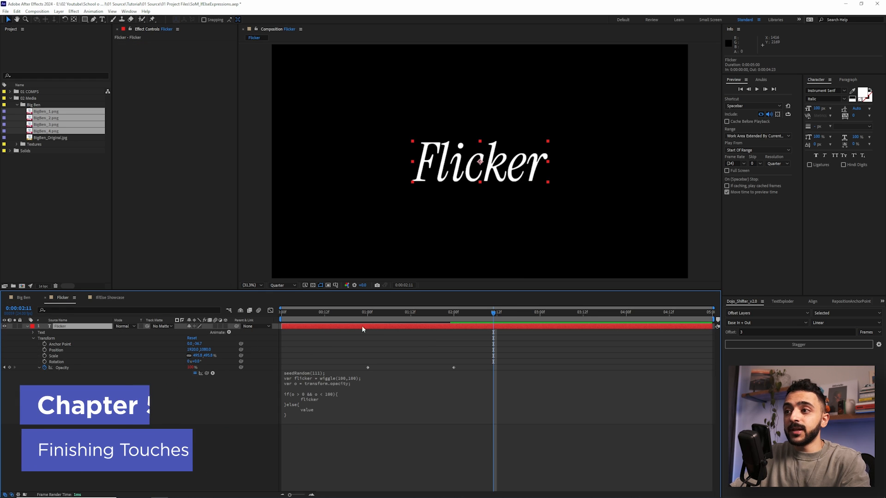
{"action": "left_click", "coordinate": [24, 298]}
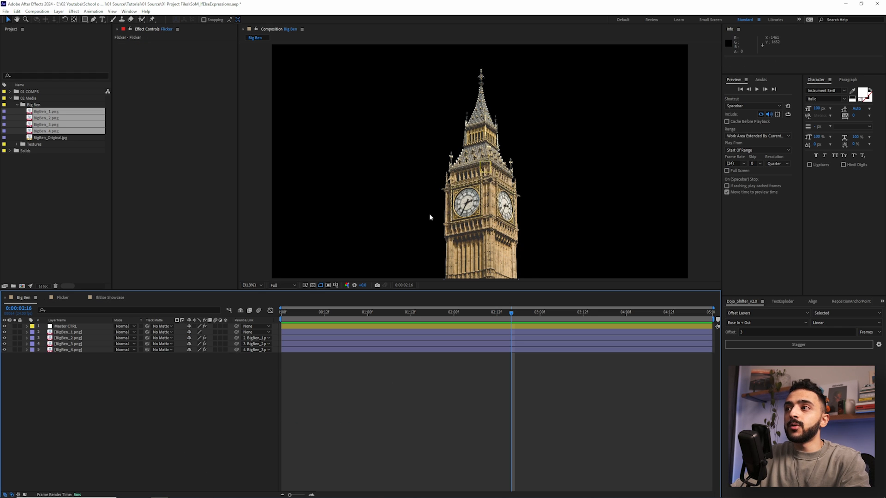
{"action": "key", "text": "ctrl+v"}
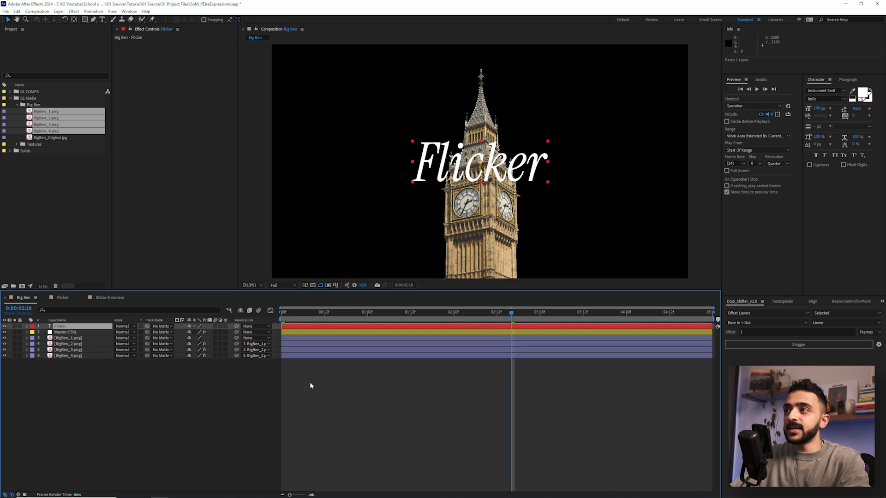
- Place the text layer beneath all tower layers and change its text to "Big Ben", with a wide gap between the words
{"action": "left_click_drag", "start_coordinate": [74, 329], "coordinate": [92, 369]}
{"action": "double_click", "coordinate": [74, 358]}
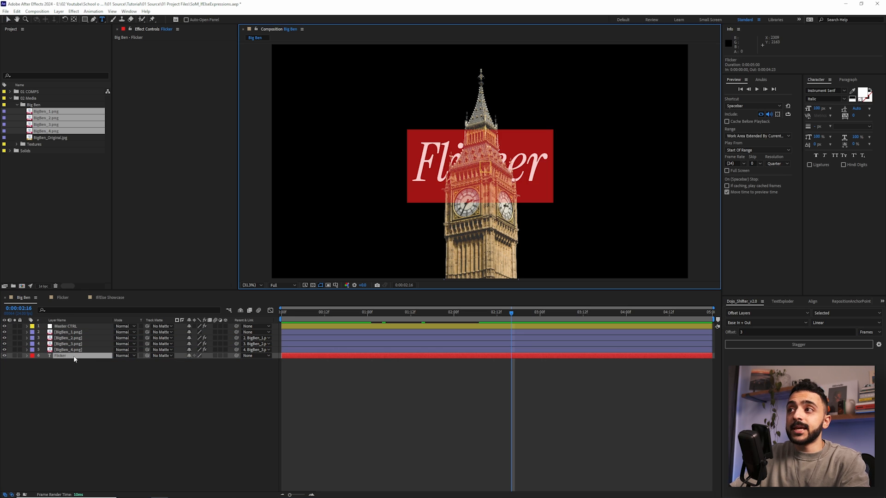
{"action": "key", "text": "BackSpace"}
{"action": "type", "text": "Big Ben"}
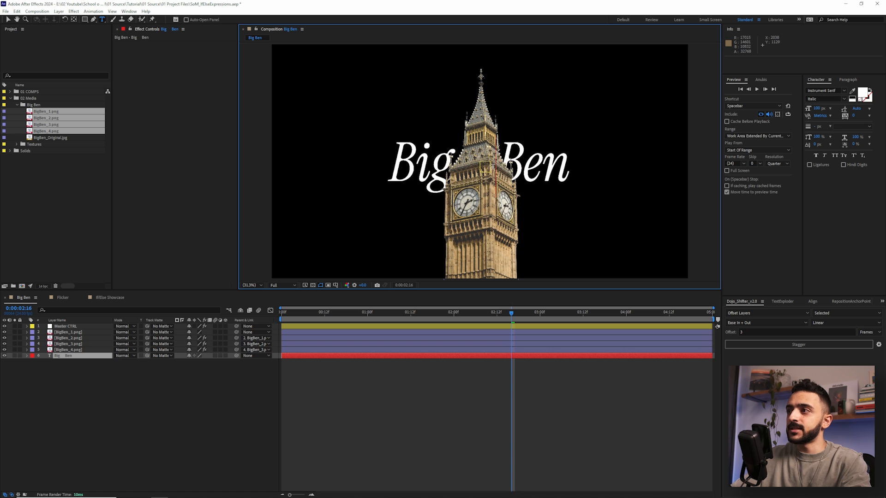
- Nudge the "Big Ben" text slightly right so the two words sit evenly around the tower
{"action": "left_click", "coordinate": [351, 355]}
{"action": "key", "text": "v"}
{"action": "left_click", "coordinate": [427, 165]}
{"action": "left_click_drag", "start_coordinate": [428, 164], "coordinate": [433, 163]}
{"action": "left_click", "coordinate": [391, 450]}
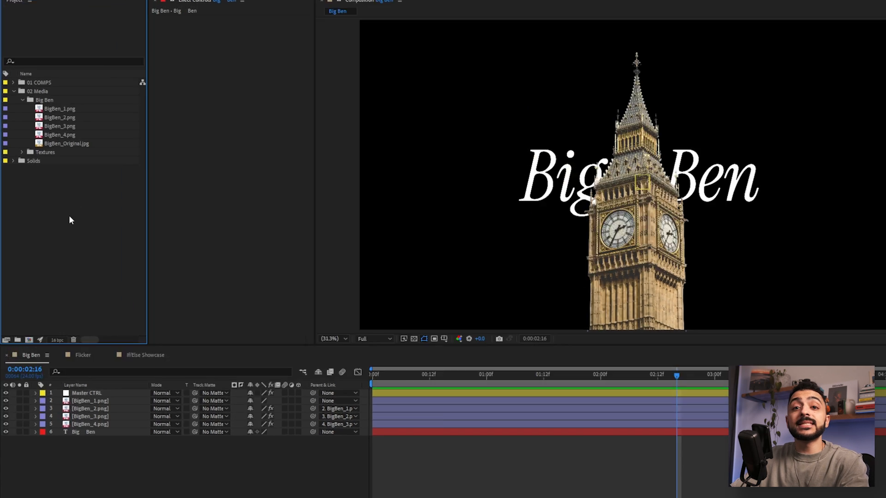
- Add Paper_Tex_01.jpg beneath all layers as the background and scale it down to about 46%, still filling the frame
{"action": "left_click", "coordinate": [52, 190]}
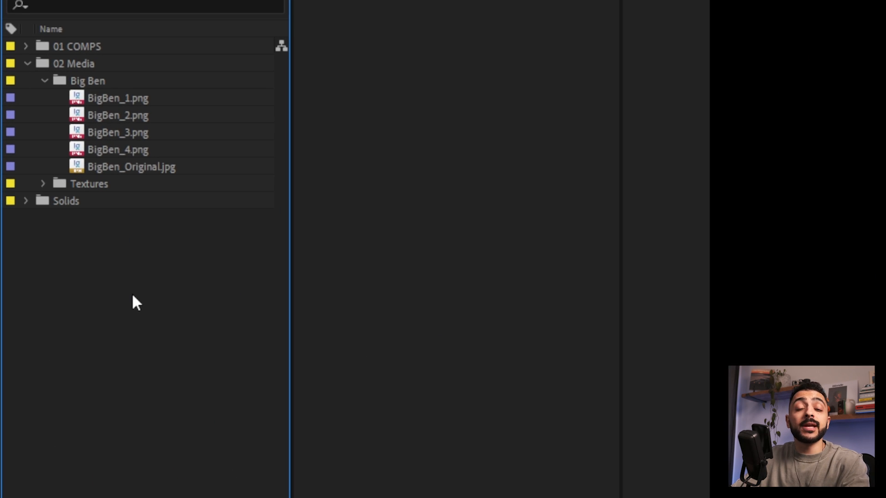
{"action": "left_click", "coordinate": [43, 184]}
{"action": "left_click_drag", "start_coordinate": [141, 221], "coordinate": [95, 381]}
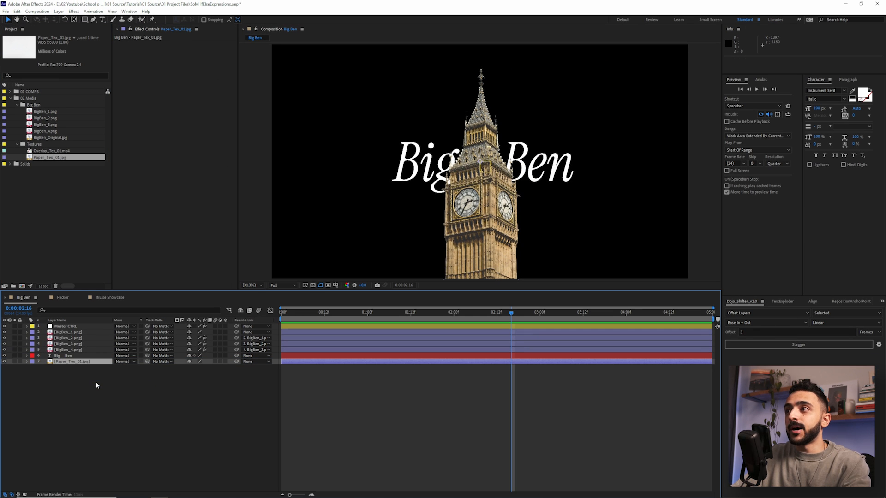
{"action": "key", "text": "comma"}
{"action": "key", "text": "comma"}
{"action": "key", "text": "comma"}
{"action": "key", "text": "comma"}
{"action": "left_click_drag", "start_coordinate": [350, 166], "coordinate": [421, 161]}
{"action": "key", "text": "period"}
{"action": "key", "text": "period"}
{"action": "key", "text": "period"}
{"action": "key", "text": "period"}
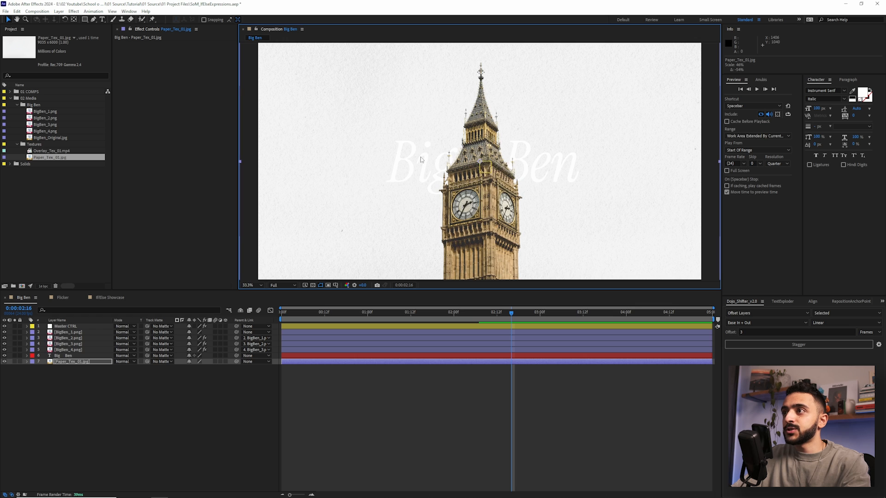
- Change the "Big Ben" text layer's fill colour to light blue
{"action": "left_click", "coordinate": [67, 356]}
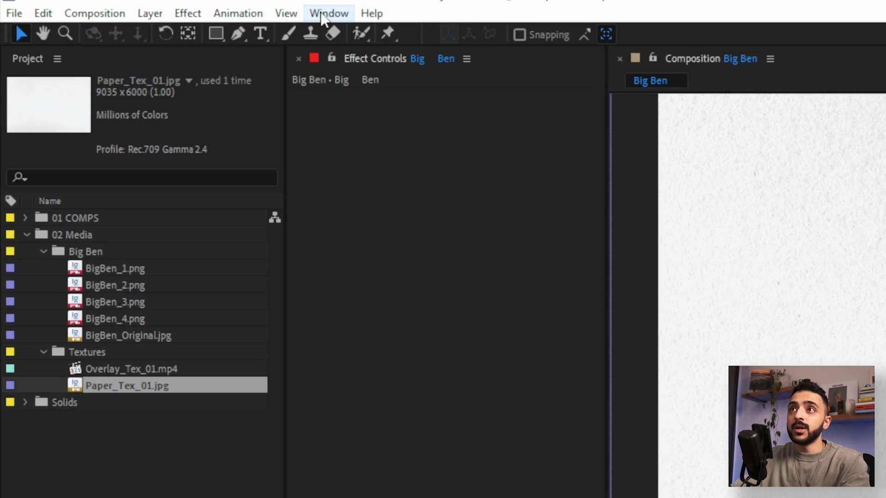
{"action": "left_click", "coordinate": [129, 11]}
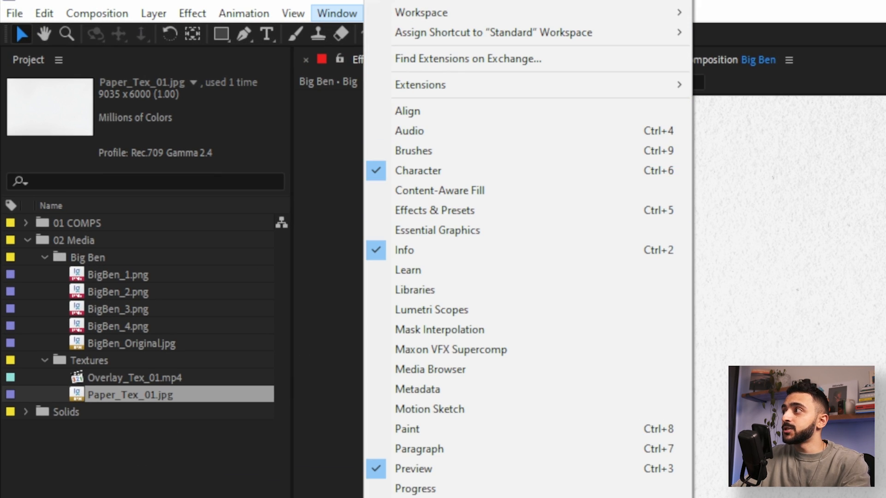
{"action": "key", "text": "Escape"}
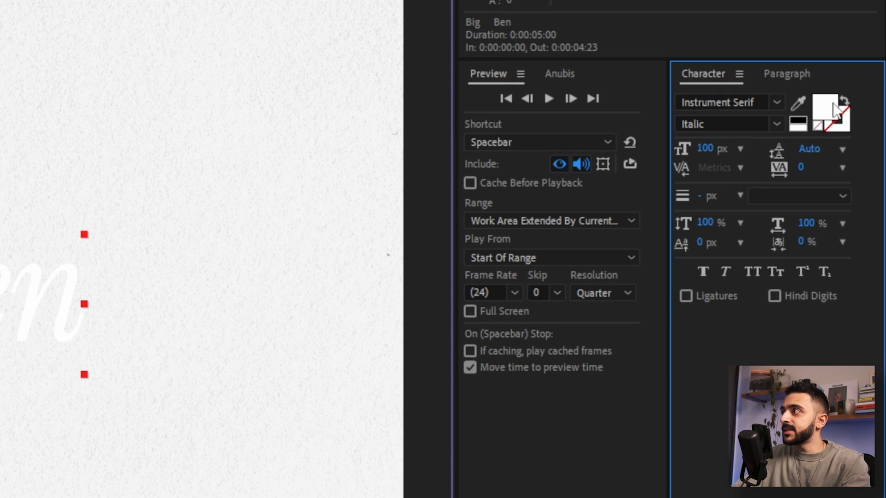
{"action": "left_click", "coordinate": [840, 101]}
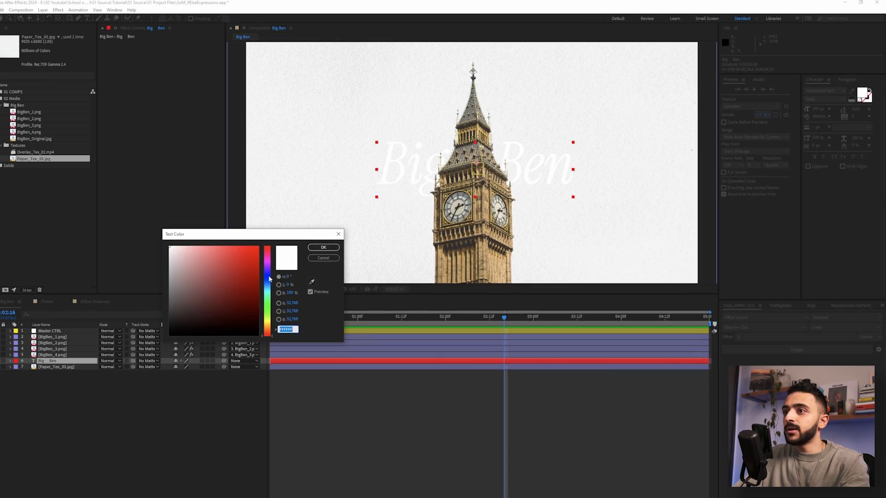
{"action": "left_click", "coordinate": [268, 290]}
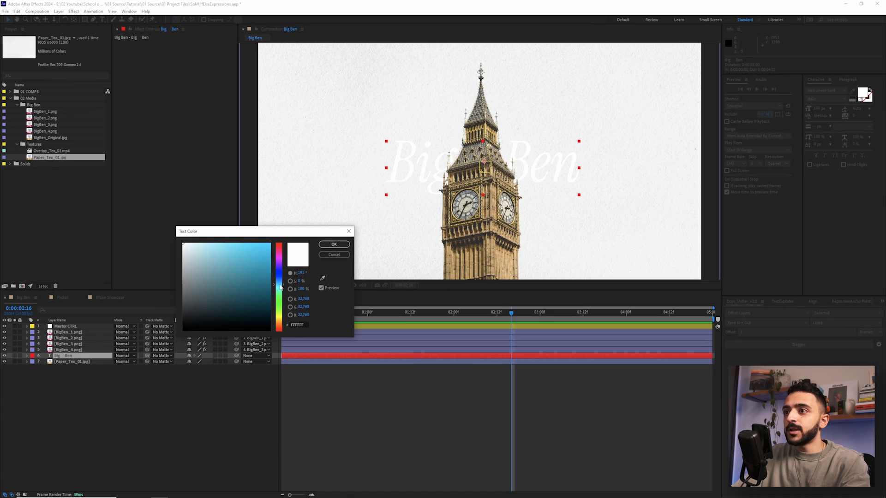
{"action": "left_click_drag", "start_coordinate": [251, 246], "coordinate": [228, 255]}
{"action": "left_click", "coordinate": [334, 244]}
- Set the "Big Ben" text layer's blend mode to Multiply and inspect the paper texture through the letters
{"action": "left_click", "coordinate": [122, 356]}
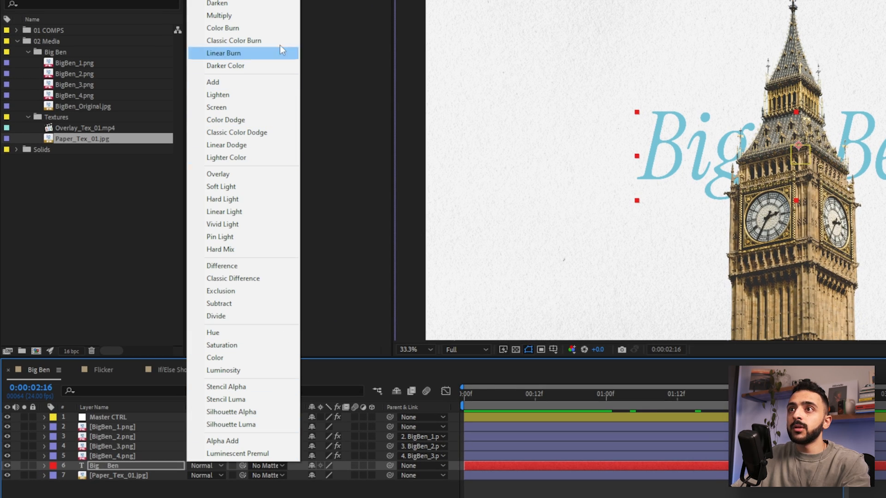
{"action": "left_click", "coordinate": [271, 24]}
{"action": "scroll", "coordinate": [704, 162], "scroll_direction": "up", "scroll_amount": 3}
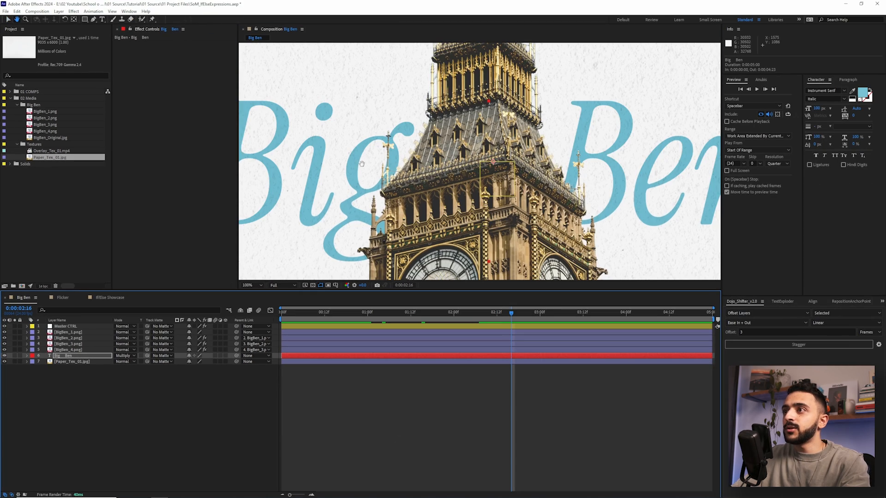
{"action": "left_click_drag", "start_coordinate": [362, 164], "coordinate": [524, 165]}
{"action": "scroll", "coordinate": [437, 171], "scroll_direction": "up", "scroll_amount": 1}
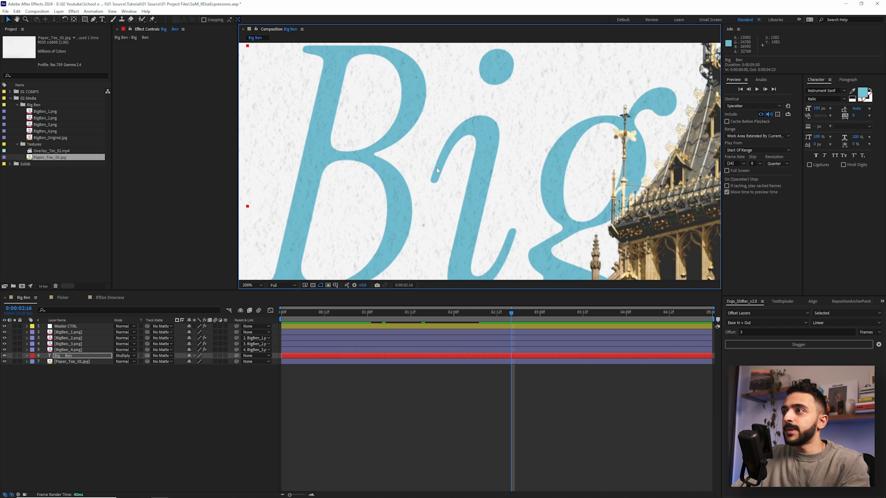
- Switch the text layer to Normal blending for comparison and undo the change
{"action": "left_click", "coordinate": [133, 356]}
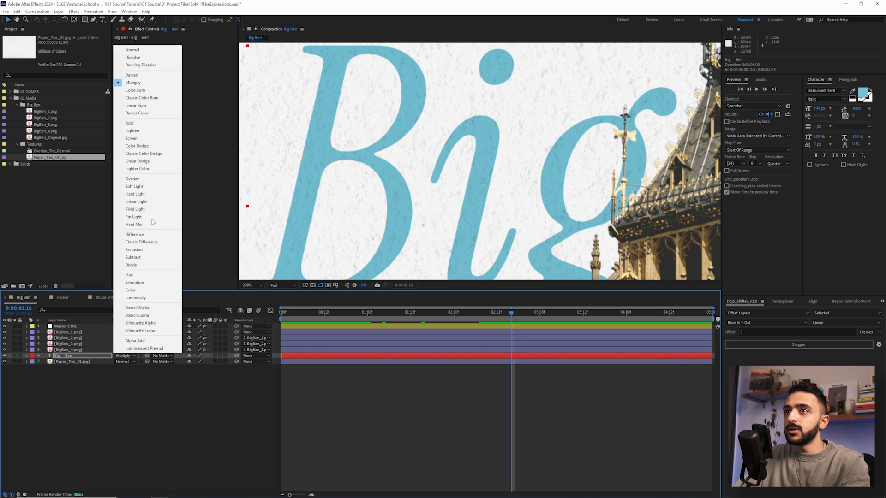
{"action": "left_click", "coordinate": [139, 50]}
{"action": "key", "text": "ctrl+z"}
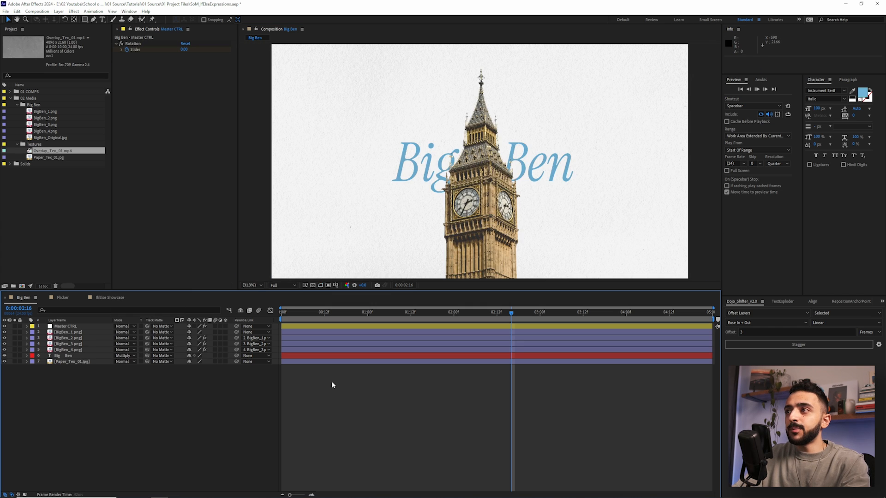
- Move the text layer's two opacity keyframes to 0:00:02:02 and 0:00:02:17, and preview the flicker timing
{"action": "key", "text": "space"}
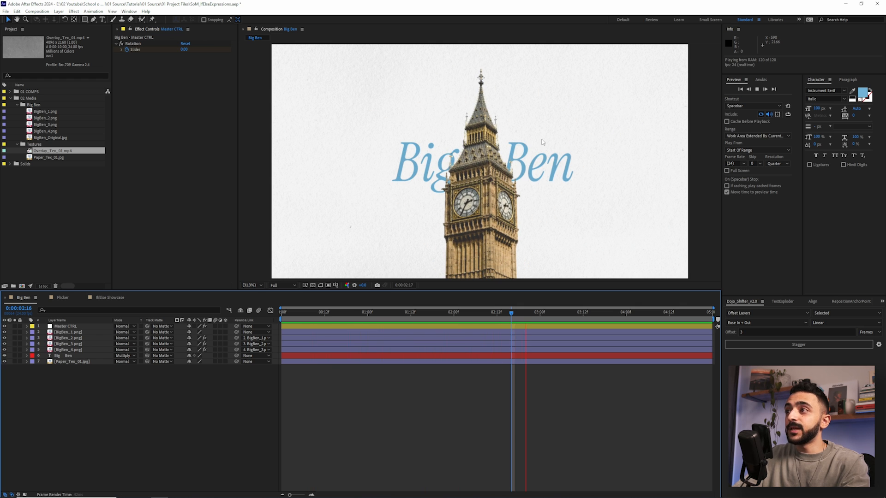
{"action": "left_click", "coordinate": [540, 156]}
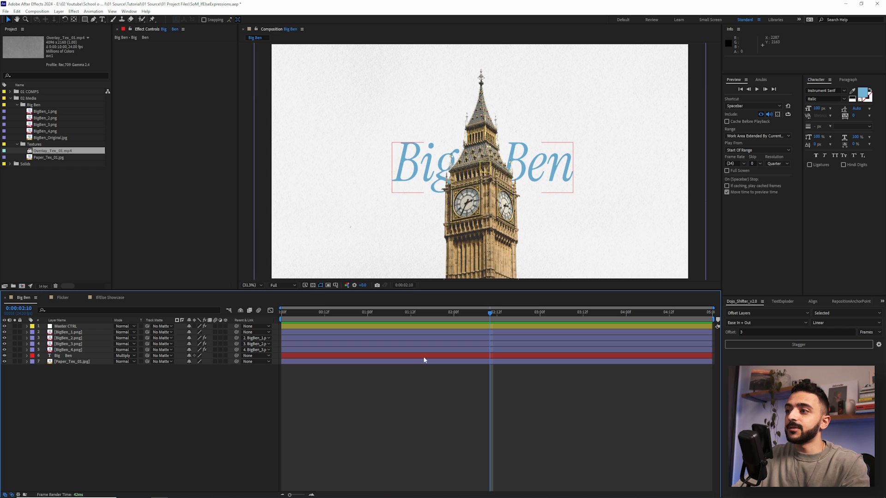
{"action": "key", "text": "u"}
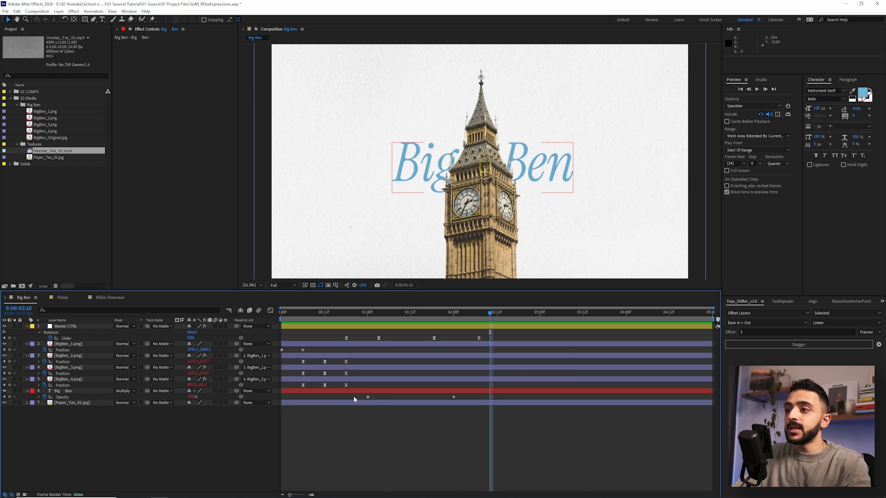
{"action": "left_click_drag", "start_coordinate": [355, 396], "coordinate": [476, 403]}
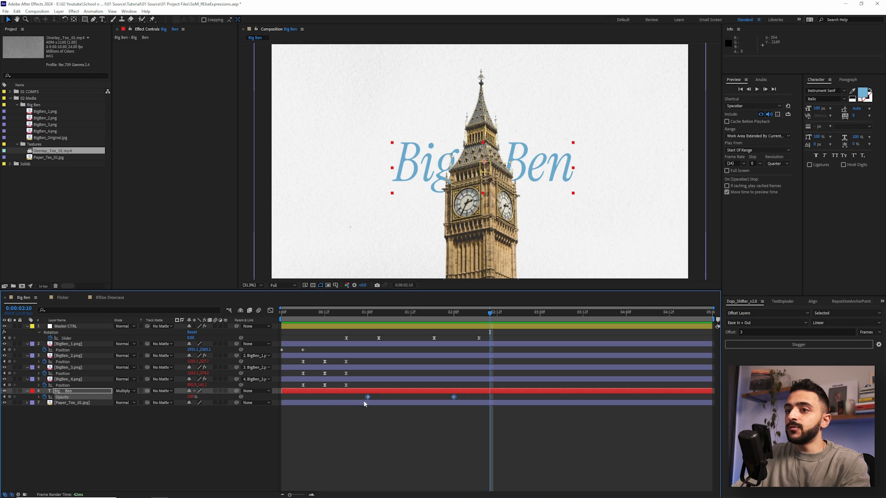
{"action": "left_click_drag", "start_coordinate": [369, 398], "coordinate": [476, 397]}
{"action": "mouse_move", "coordinate": [464, 317]}
{"action": "left_mouse_down"}
{"action": "mouse_move", "coordinate": [443, 313]}
{"action": "mouse_move", "coordinate": [461, 313]}
{"action": "left_mouse_up"}
{"action": "left_click_drag", "start_coordinate": [475, 399], "coordinate": [460, 398]}
{"action": "left_click", "coordinate": [546, 398]}
{"action": "left_click_drag", "start_coordinate": [546, 398], "coordinate": [514, 400]}
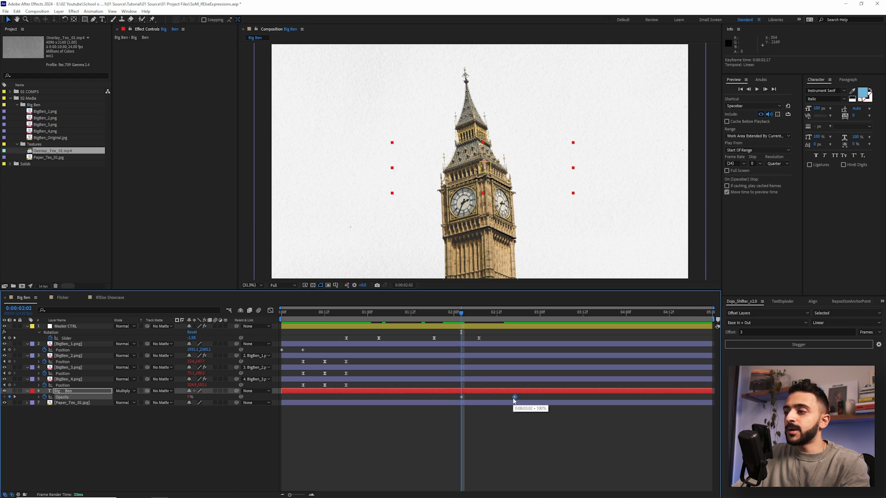
{"action": "key", "text": "space"}
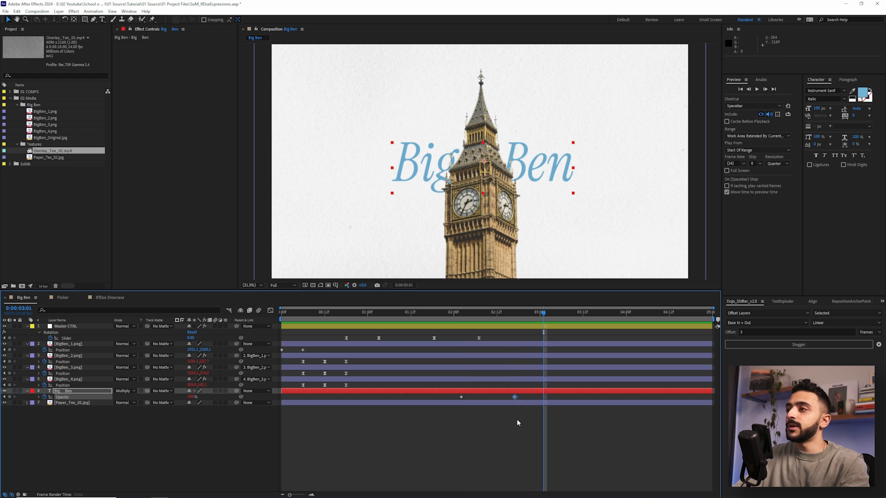
- Duplicate the "Big Ben" text layer and add rectangular masks isolating "Big" on the copy and "Ben" on the original
{"action": "left_click", "coordinate": [497, 392]}
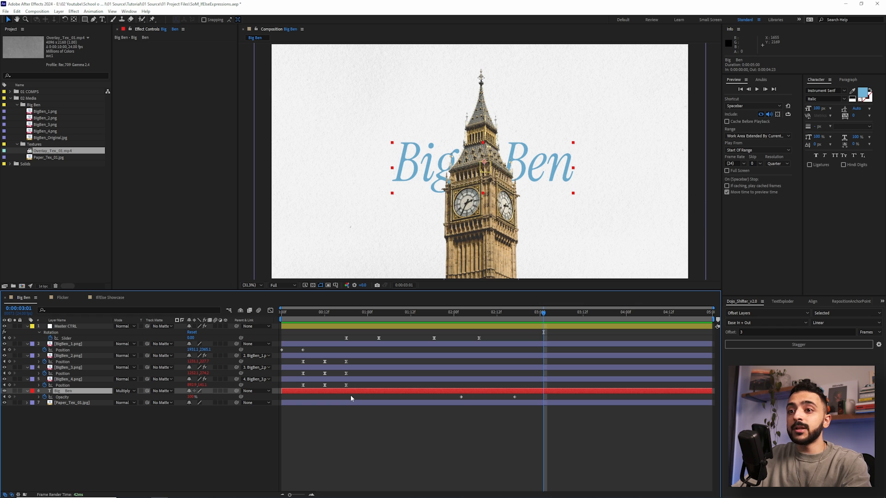
{"action": "key", "text": "ctrl+d"}
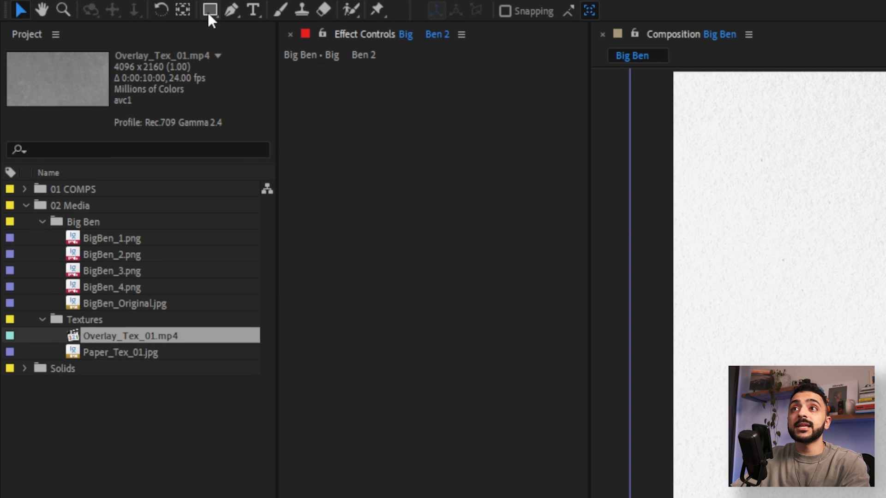
{"action": "left_click", "coordinate": [86, 20]}
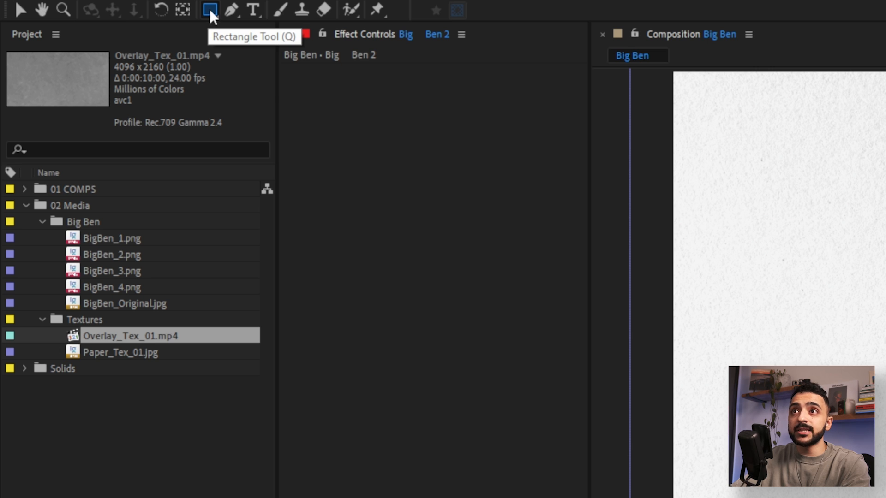
{"action": "left_click", "coordinate": [209, 9]}
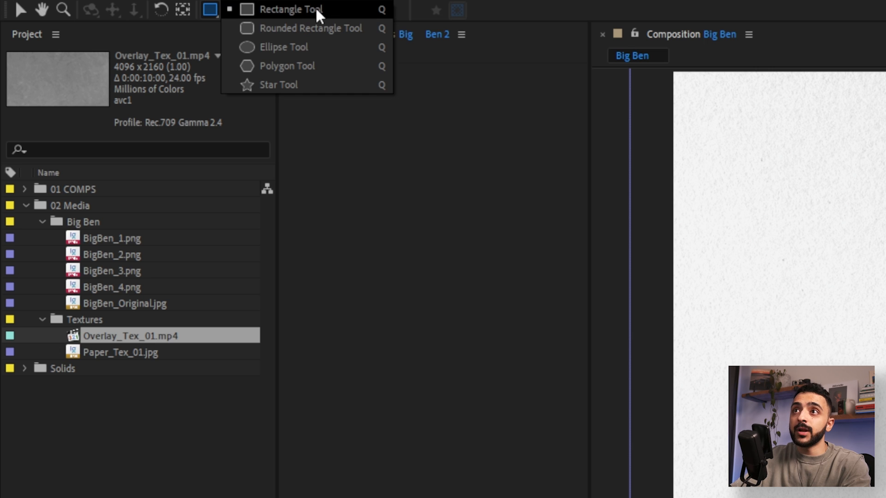
{"action": "left_click", "coordinate": [314, 7]}
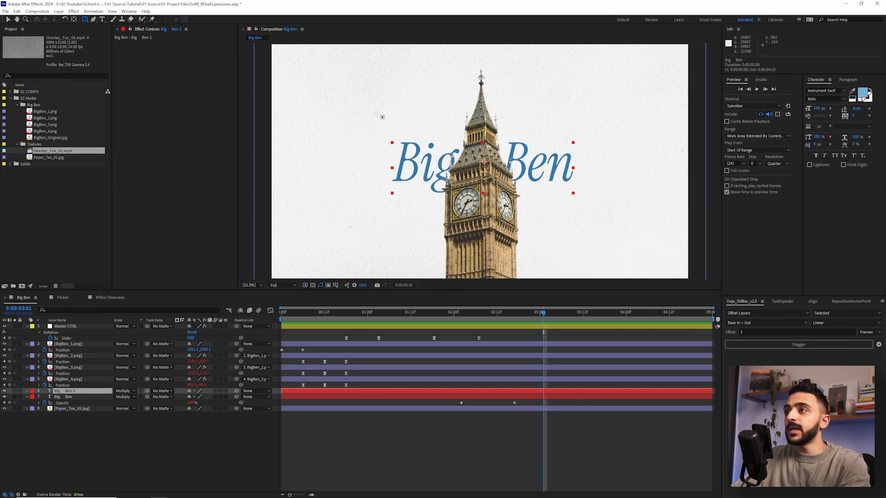
{"action": "left_click_drag", "start_coordinate": [372, 116], "coordinate": [478, 220]}
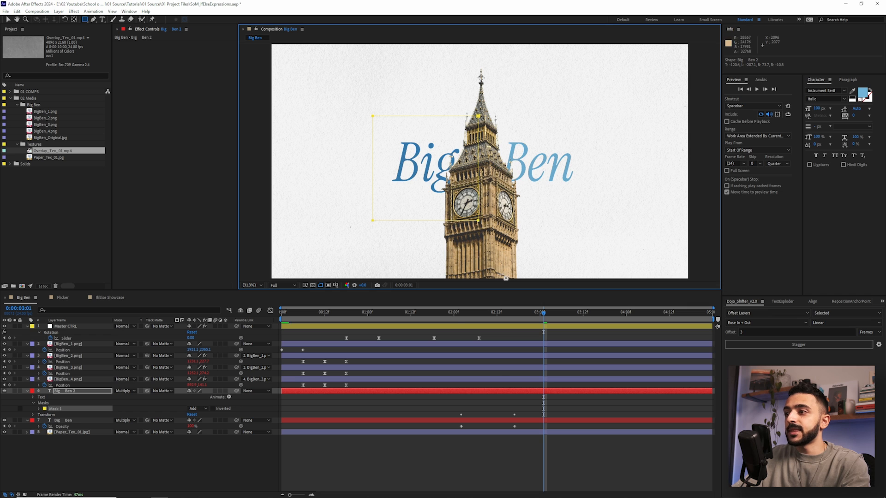
{"action": "left_click", "coordinate": [489, 420]}
{"action": "left_click_drag", "start_coordinate": [485, 125], "coordinate": [597, 209]}
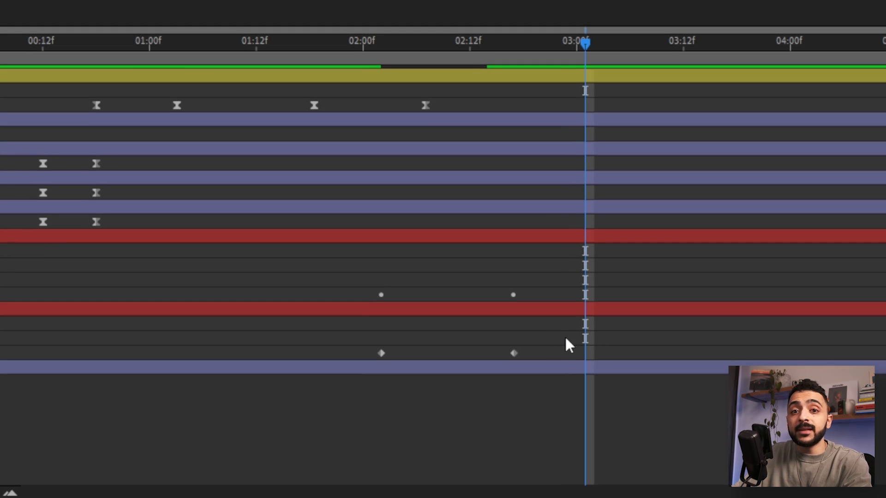
- Delay the opacity keyframes of the layer masked to "Ben" by about two frames, and preview the staggered flicker
{"action": "left_click_drag", "start_coordinate": [536, 431], "coordinate": [480, 445]}
{"action": "left_click_drag", "start_coordinate": [427, 369], "coordinate": [400, 355]}
{"action": "key", "text": "space"}
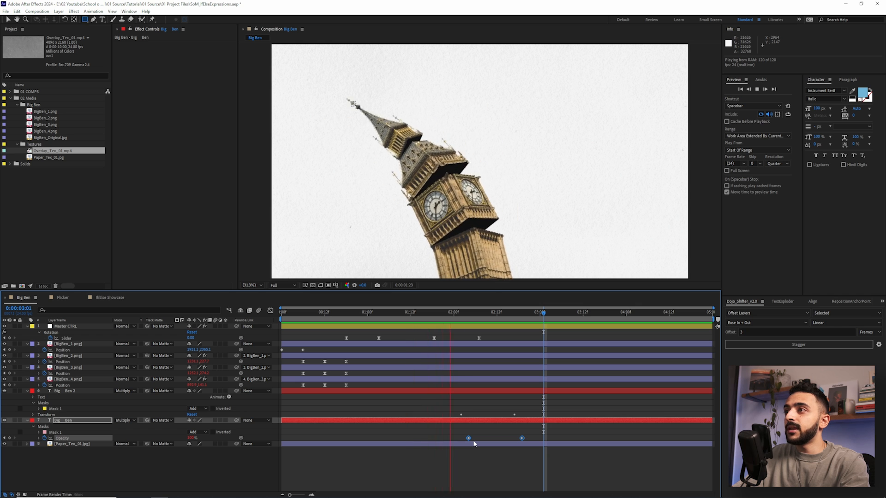
{"action": "key", "text": "space"}
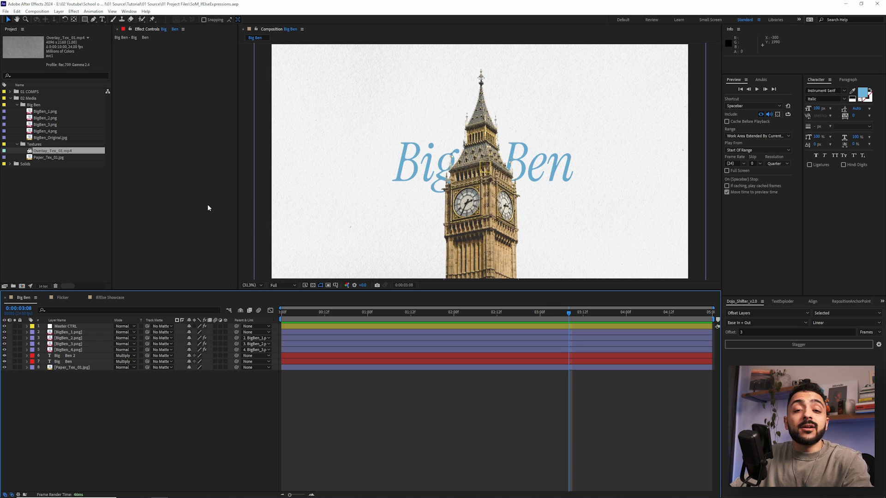
- Add Overlay_Tex_01.mp4 above all layers, set its blend mode to Overlay, and preview the result
{"action": "left_click_drag", "start_coordinate": [48, 154], "coordinate": [88, 329]}
{"action": "left_click", "coordinate": [123, 326]}
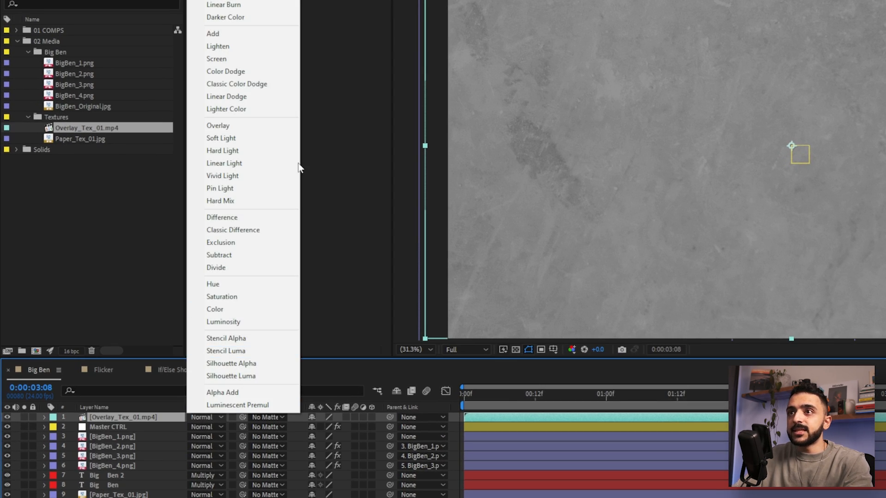
{"action": "left_click", "coordinate": [273, 125]}
{"action": "key", "text": "space"}
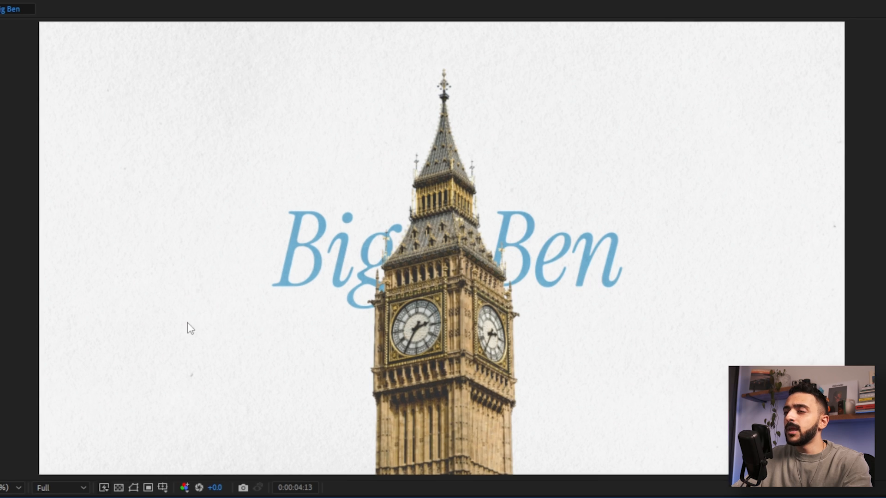
{"action": "key", "text": "space"}
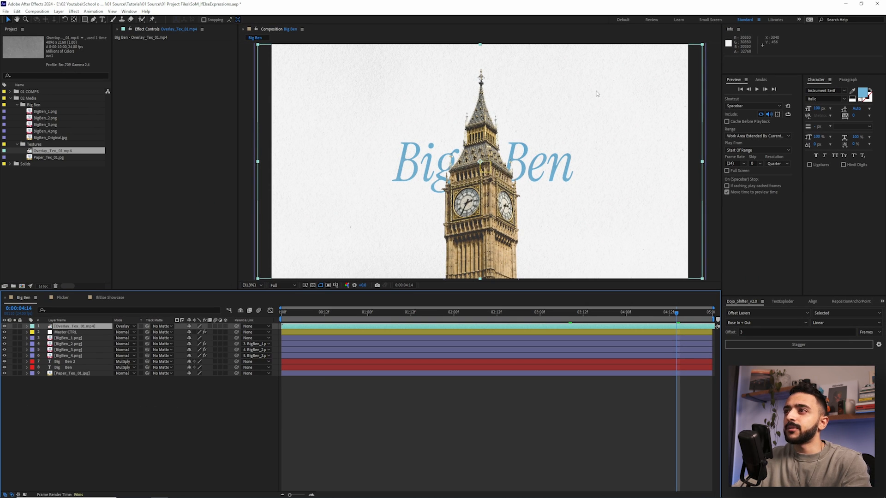
- Duplicate the Overlay_Tex_01.mp4 layer, set the top copy's blend mode to Linear Light, and preview the stronger texture
{"action": "left_click", "coordinate": [85, 328]}
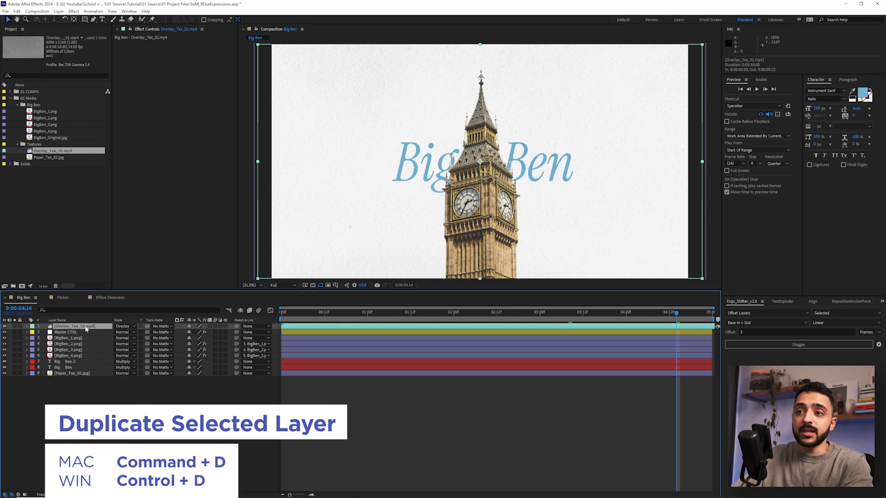
{"action": "key", "text": "ctrl+d"}
{"action": "left_click", "coordinate": [128, 328]}
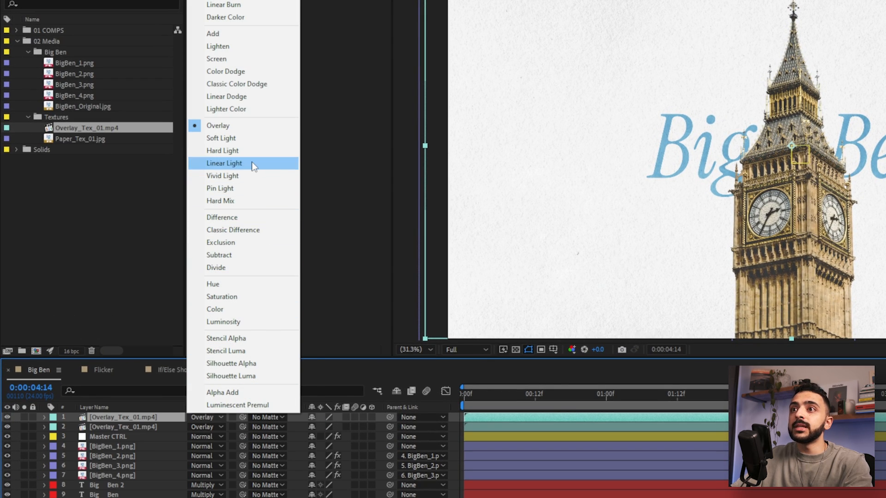
{"action": "left_click", "coordinate": [253, 164]}
{"action": "key", "text": "space"}
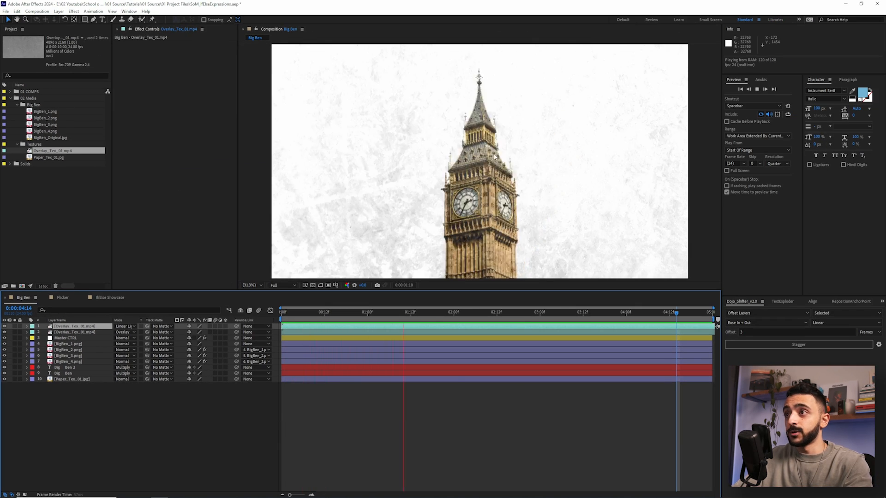
- Lower the opacity of the Linear Light Overlay_Tex_01.mp4 layer to 15% and preview the softened texture
{"action": "key", "text": "space"}
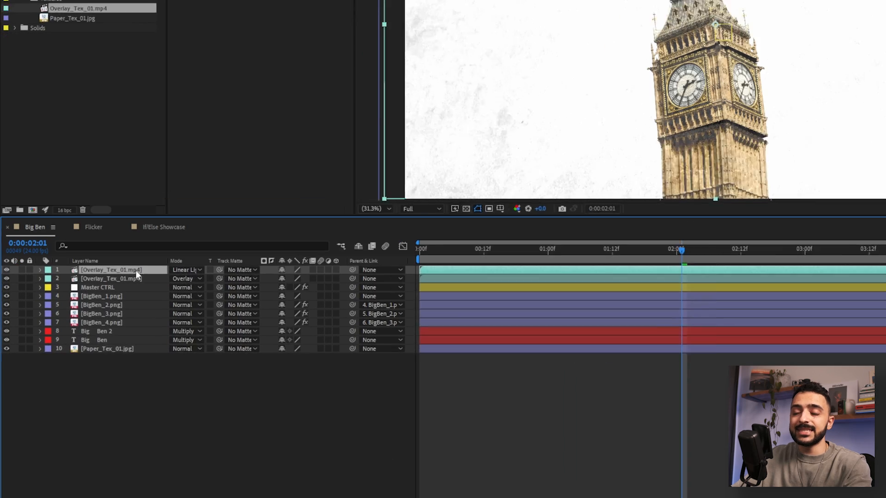
{"action": "key", "text": "t"}
{"action": "type", "text": "15"}
{"action": "key", "text": "Return"}
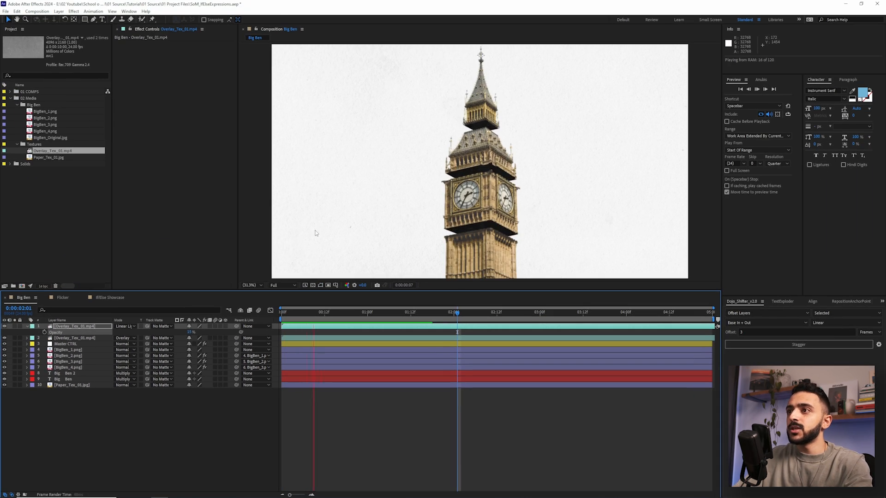
{"action": "key", "text": "space"}
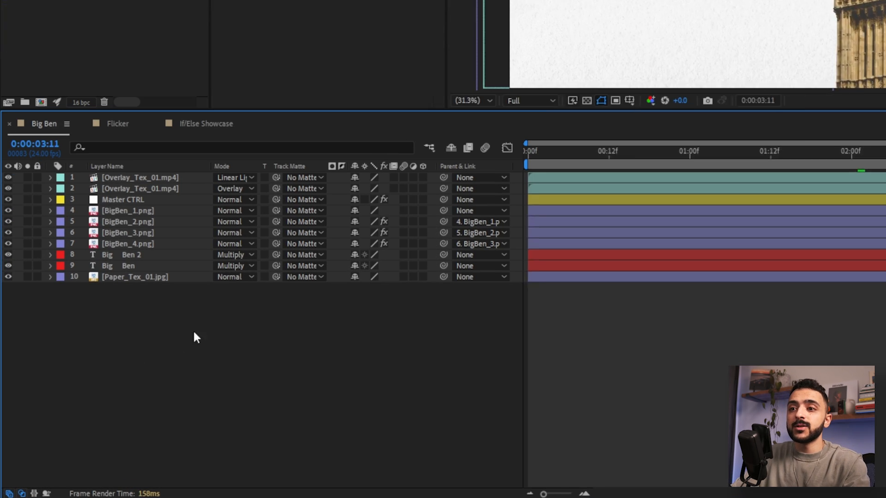
- Create a white 3840 x 2160 px solid named "Vignette" above all layers
{"action": "right_click", "coordinate": [103, 405]}
{"action": "mouse_move", "coordinate": [307, 322]}
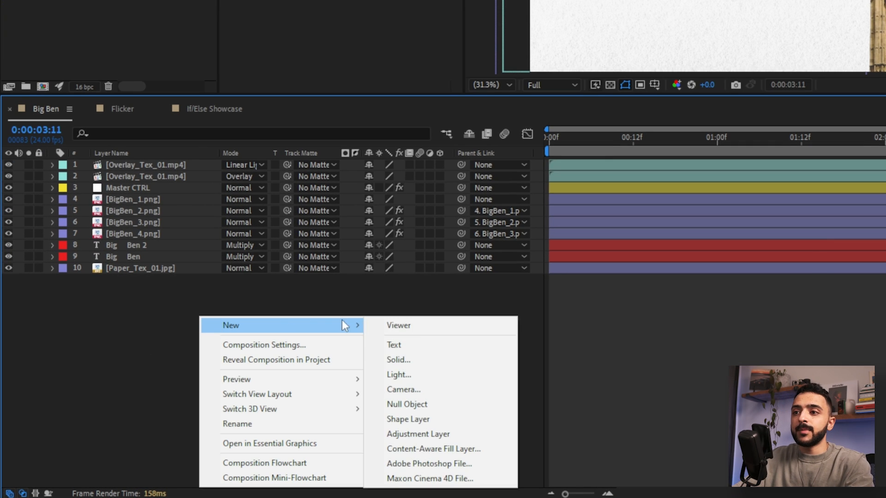
{"action": "left_click", "coordinate": [425, 360]}
{"action": "type", "text": "Vignette"}
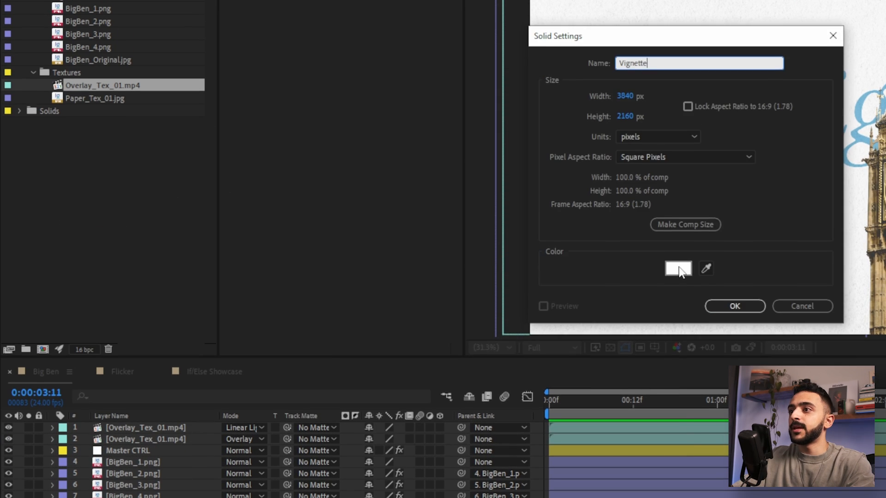
{"action": "left_click", "coordinate": [678, 269]}
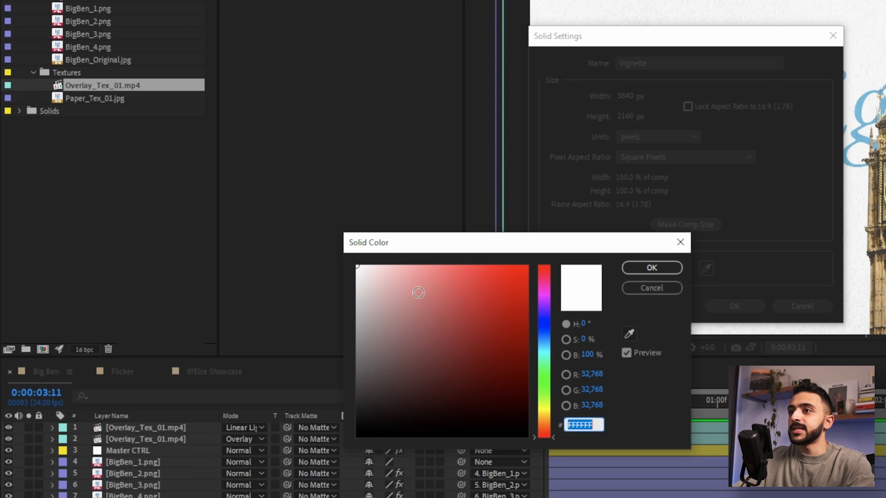
{"action": "left_click", "coordinate": [646, 268]}
{"action": "left_click", "coordinate": [735, 306]}
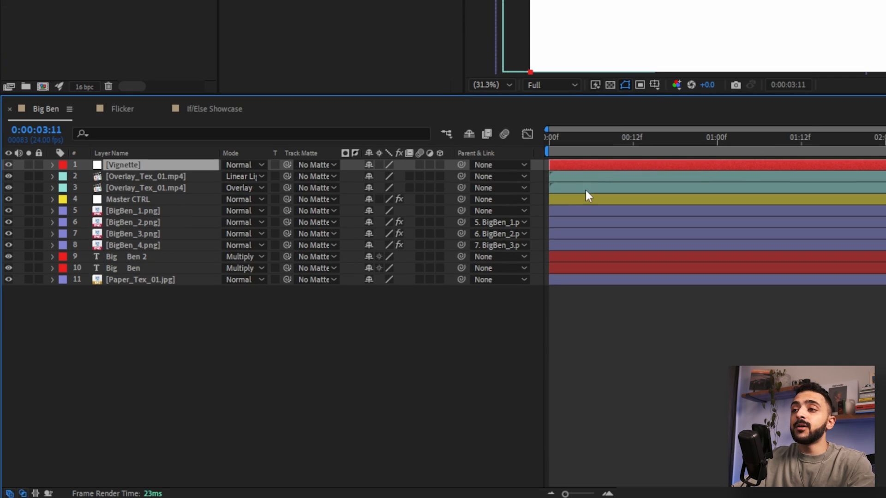
- Apply the CC Vignette effect followed by the Levels effect to the Vignette solid
{"action": "key", "text": "ctrl+space"}
{"action": "type", "text": "cc vignet"}
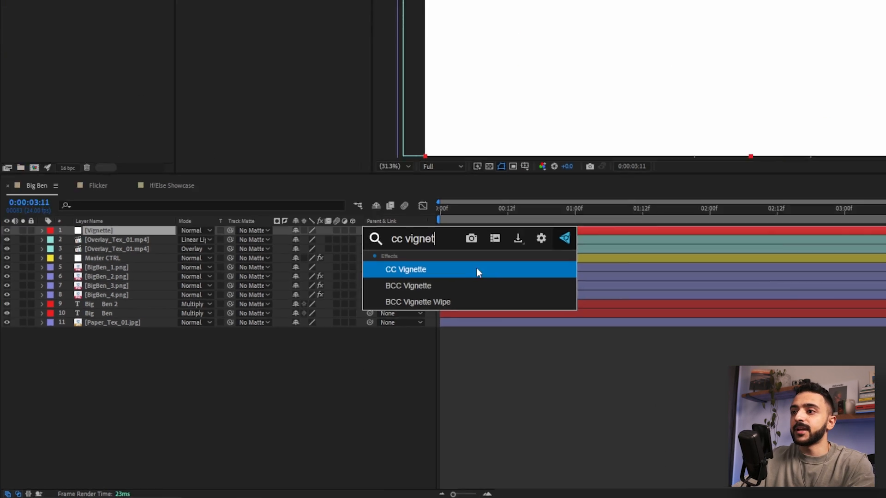
{"action": "left_click", "coordinate": [600, 213]}
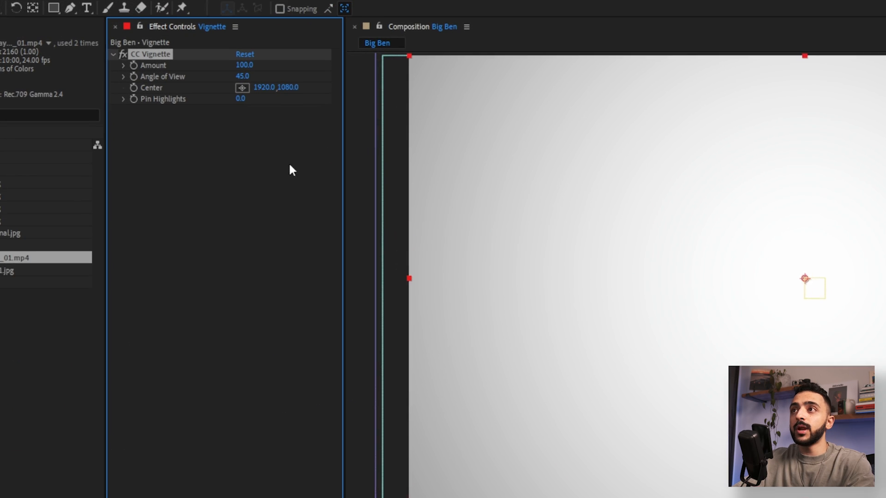
{"action": "key", "text": "ctrl+space"}
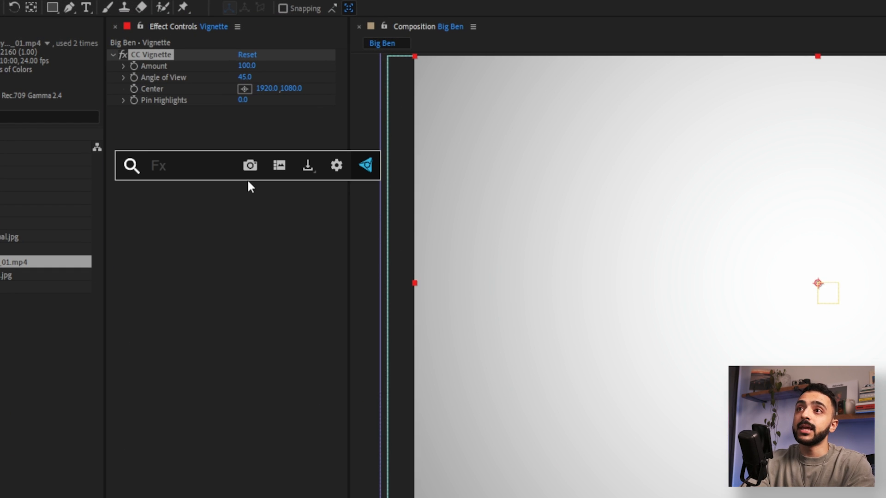
{"action": "type", "text": "levels"}
{"action": "key", "text": "Return"}
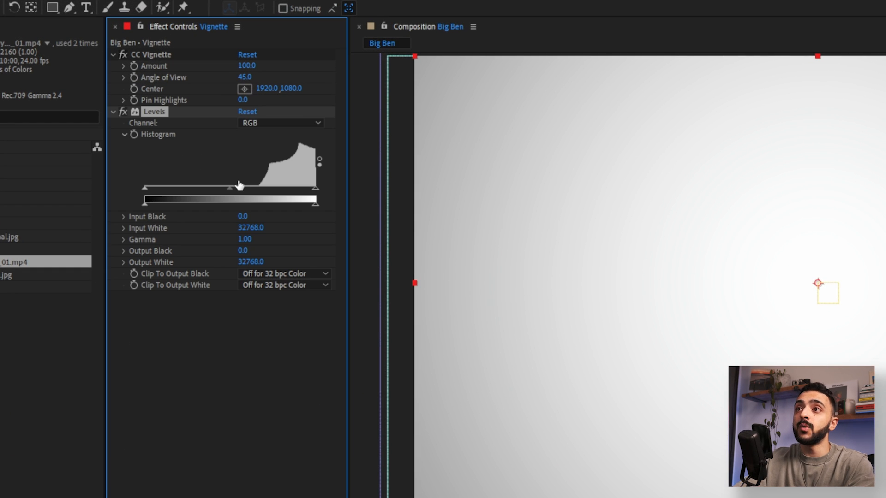
- Adjust the vignette's Levels to about 29684 Input White and 0.51 Gamma, and scale the solid beyond the frame edges
{"action": "left_click_drag", "start_coordinate": [234, 193], "coordinate": [296, 193]}
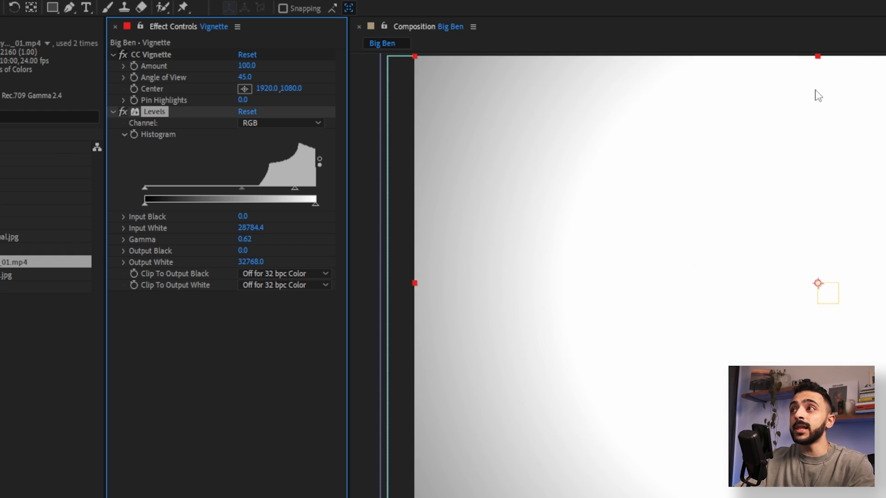
{"action": "scroll", "coordinate": [819, 80], "scroll_direction": "down", "scroll_amount": 1}
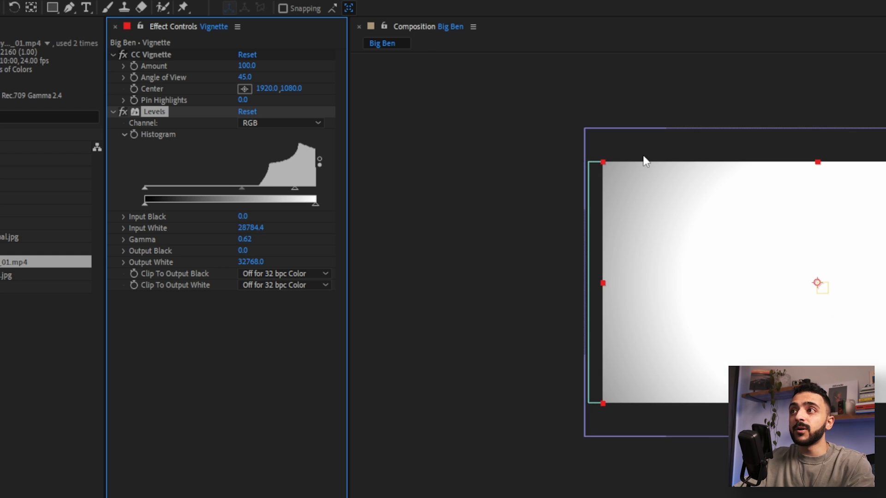
{"action": "left_click_drag", "start_coordinate": [603, 162], "coordinate": [527, 155]}
{"action": "mouse_move", "coordinate": [295, 189]}
{"action": "left_mouse_down"}
{"action": "mouse_move", "coordinate": [250, 190]}
{"action": "mouse_move", "coordinate": [302, 193]}
{"action": "left_mouse_up"}
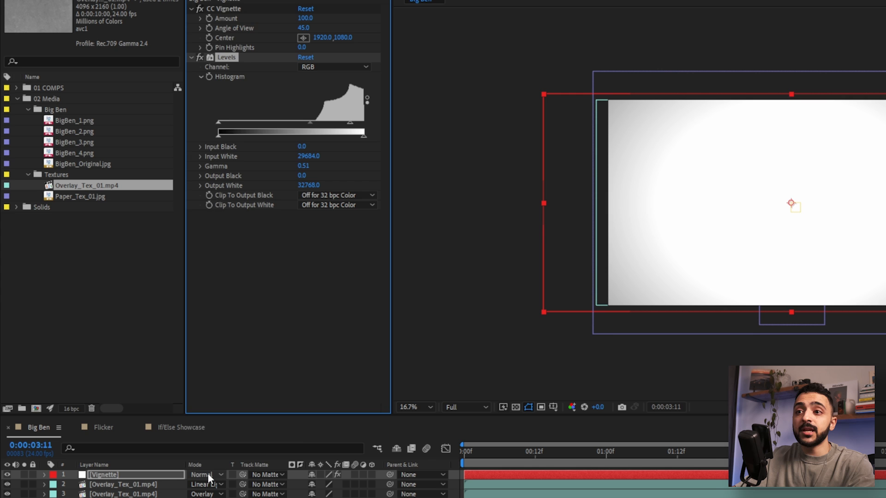
- Set the Vignette layer's blend mode to Multiply and compare the composition with the layer hidden and shown
{"action": "left_click", "coordinate": [126, 327]}
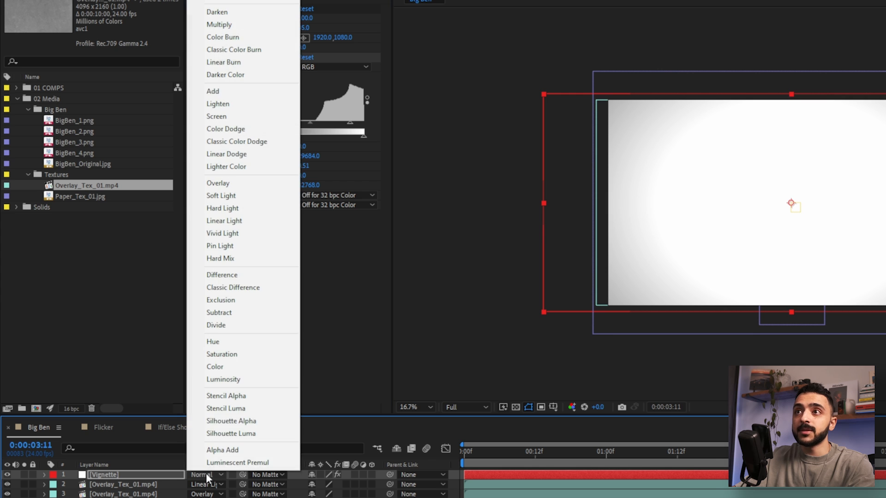
{"action": "left_click", "coordinate": [272, 22]}
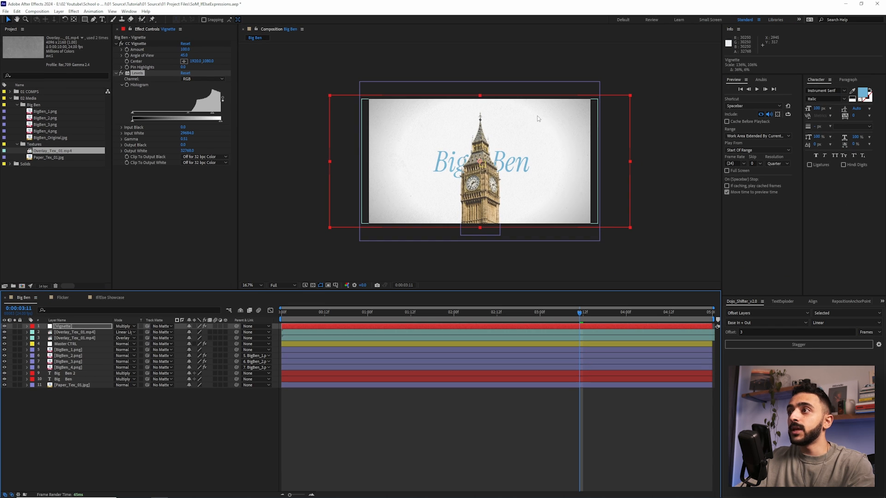
{"action": "key", "text": "shift+slash"}
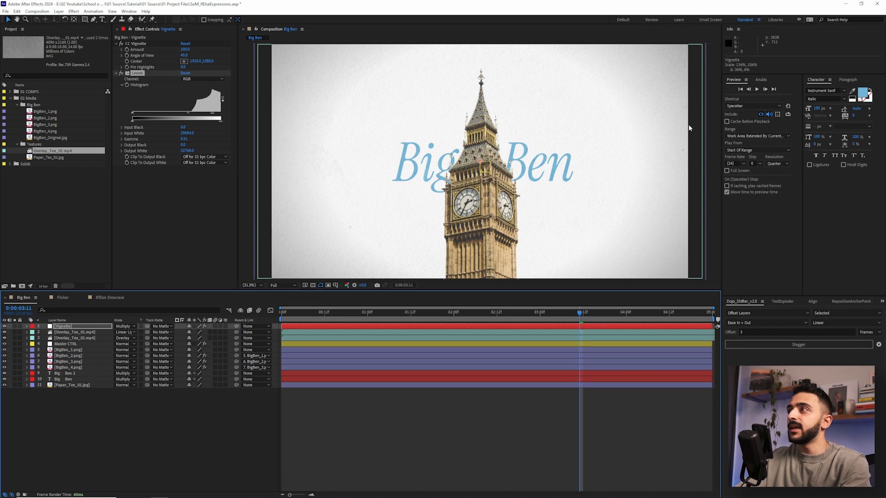
{"action": "left_click", "coordinate": [5, 326]}
{"action": "left_click", "coordinate": [5, 326]}
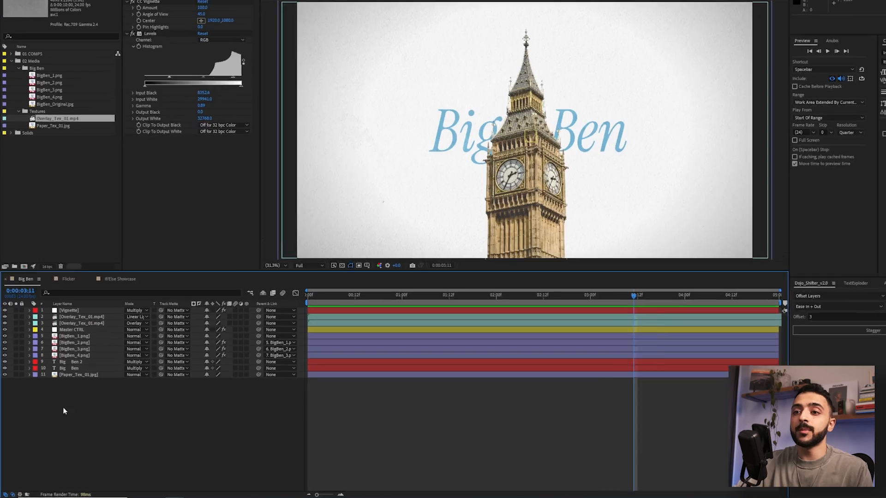
- Create an adjustment layer above all layers and rename it "Adj - Final Effects"
{"action": "right_click", "coordinate": [106, 399]}
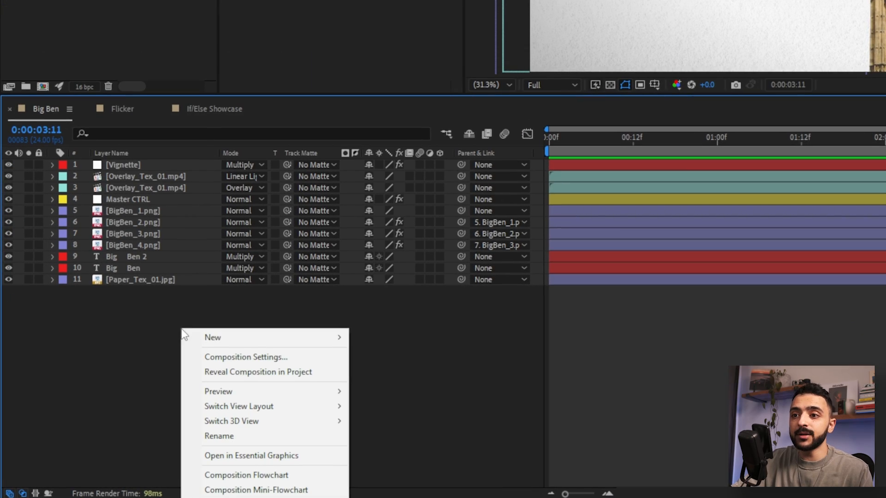
{"action": "mouse_move", "coordinate": [229, 342]}
{"action": "left_click", "coordinate": [399, 447]}
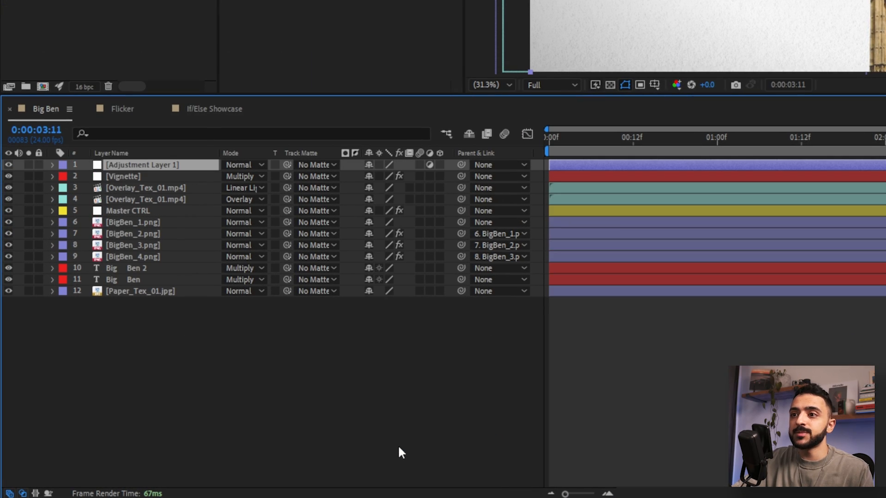
{"action": "key", "text": "Return"}
{"action": "type", "text": "Adj -"}
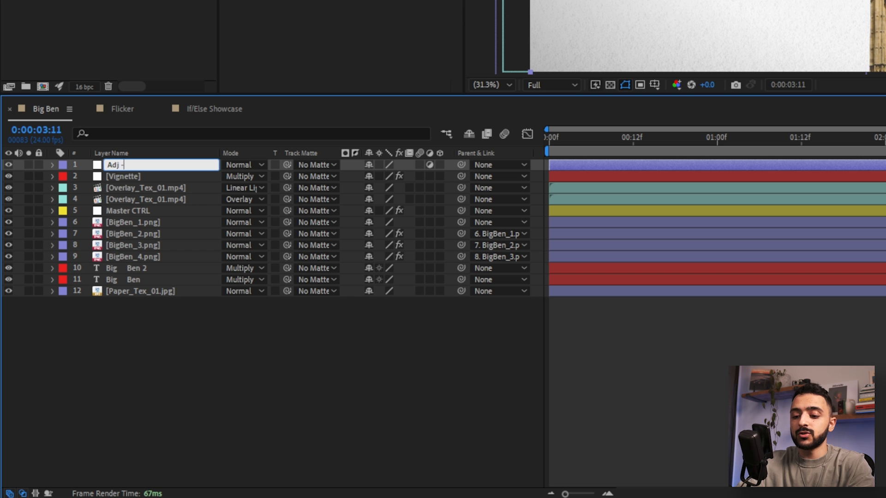
{"action": "type", "text": " Final Effects"}
{"action": "key", "text": "Return"}
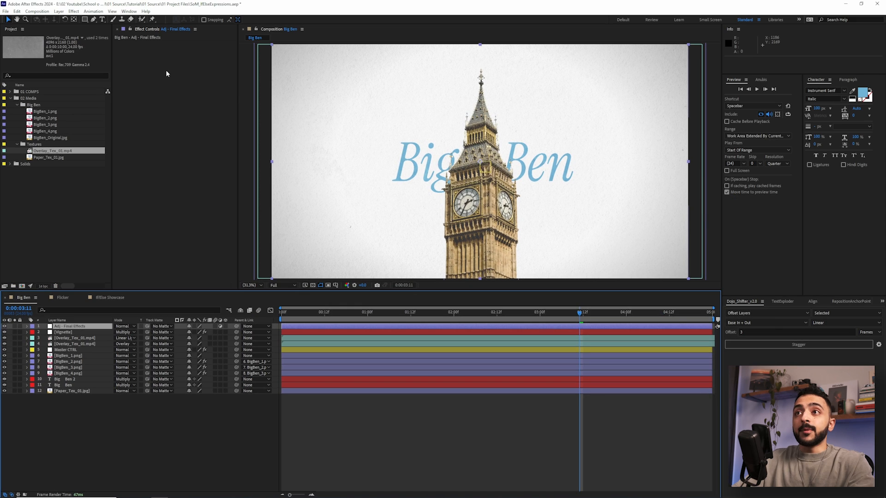
- Apply the Transform effect to the "Adj - Final Effects" layer and duplicate the effect
{"action": "key", "text": "ctrl+space"}
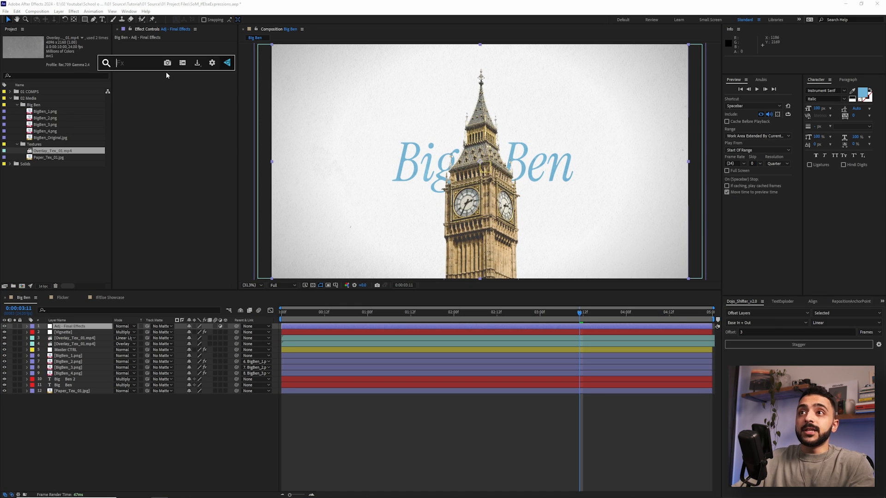
{"action": "type", "text": "trans"}
{"action": "key", "text": "Return"}
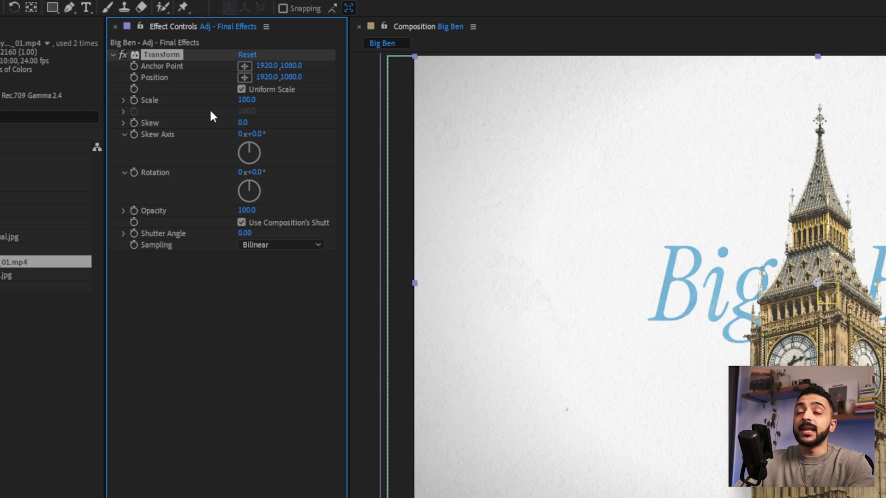
{"action": "key", "text": "ctrl+d"}
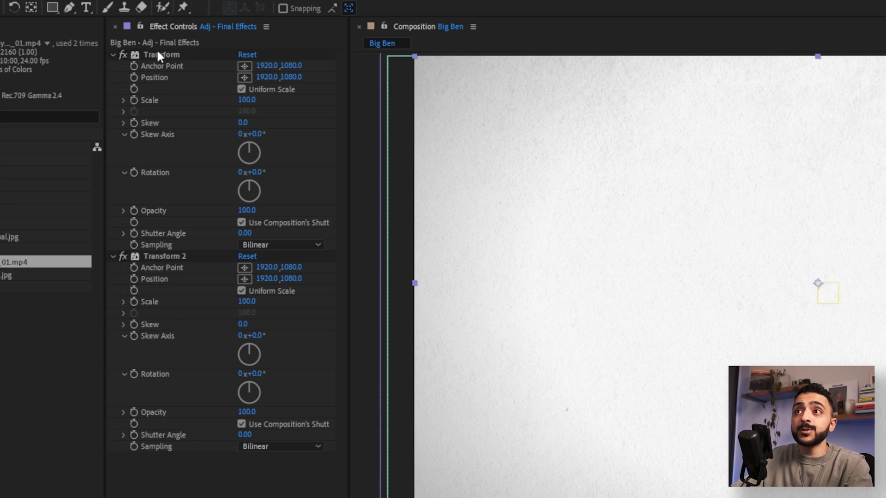
- Keyframe the first Transform effect's Scale from 100 at the start to 130 at 0:00:02:11
{"action": "left_click", "coordinate": [163, 54]}
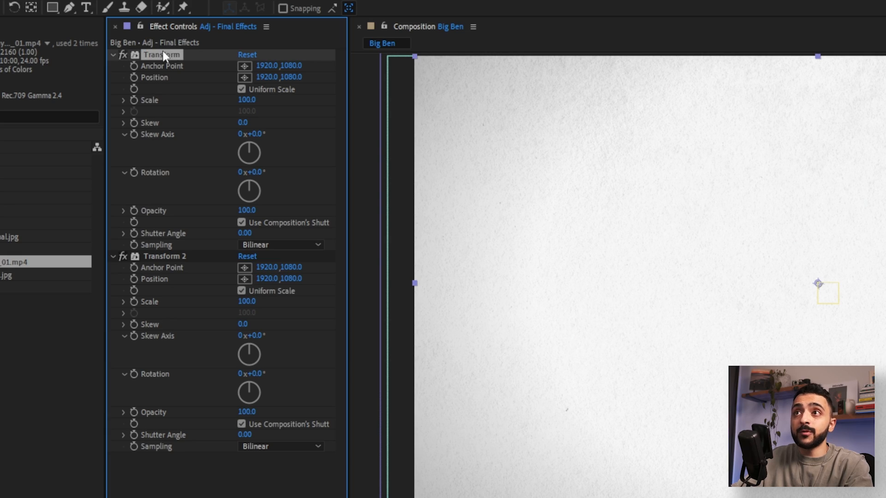
{"action": "left_click", "coordinate": [134, 100]}
{"action": "left_click_drag", "start_coordinate": [414, 320], "coordinate": [493, 320]}
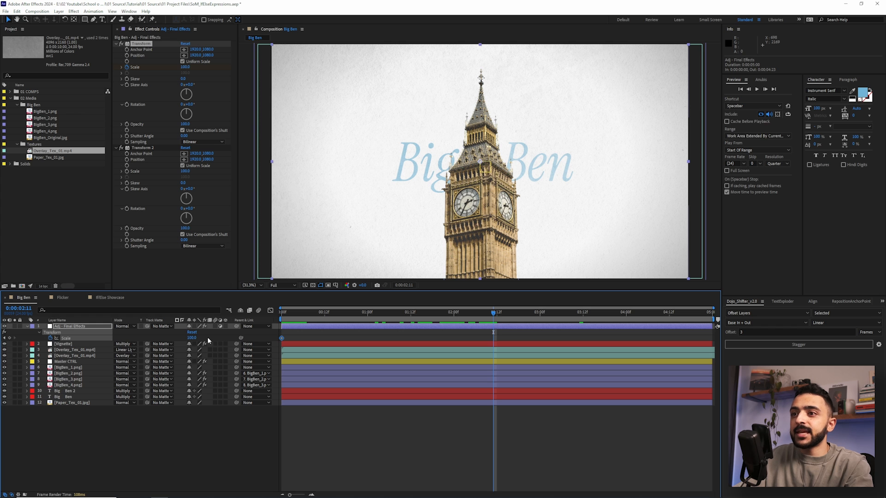
{"action": "left_click_drag", "start_coordinate": [190, 338], "coordinate": [200, 340]}
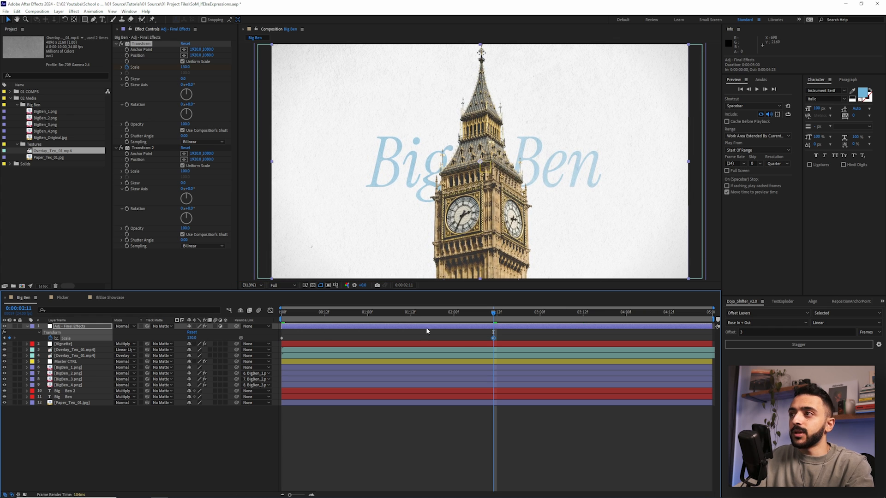
- Ease both Scale keyframes, reshape their speed graph into a fast start with a long slowdown, and preview the zoom
{"action": "left_click_drag", "start_coordinate": [509, 336], "coordinate": [272, 344]}
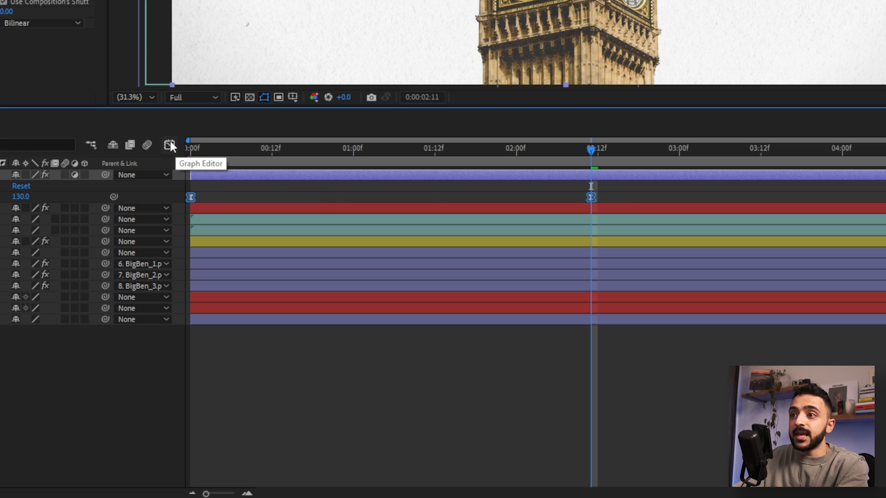
{"action": "left_click", "coordinate": [170, 143]}
{"action": "left_click_drag", "start_coordinate": [279, 397], "coordinate": [175, 474]}
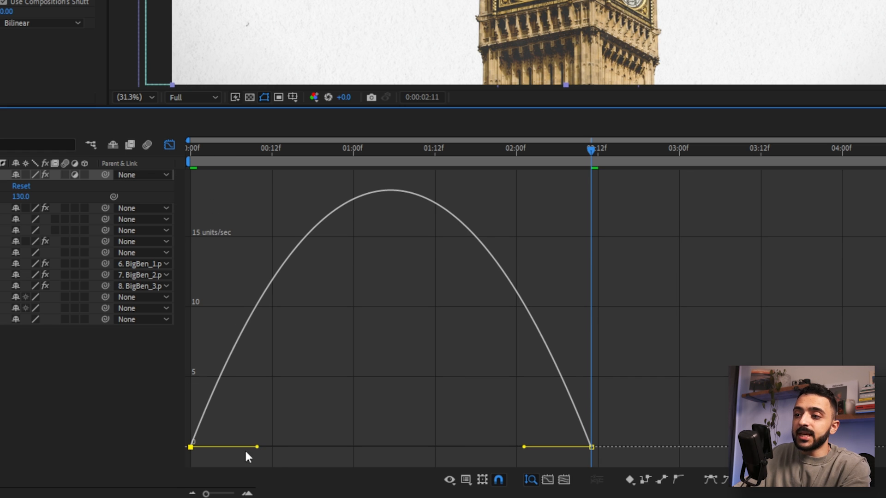
{"action": "left_click_drag", "start_coordinate": [258, 448], "coordinate": [192, 446]}
{"action": "left_click_drag", "start_coordinate": [479, 400], "coordinate": [618, 473]}
{"action": "left_click_drag", "start_coordinate": [377, 447], "coordinate": [377, 447]}
{"action": "left_click", "coordinate": [190, 148]}
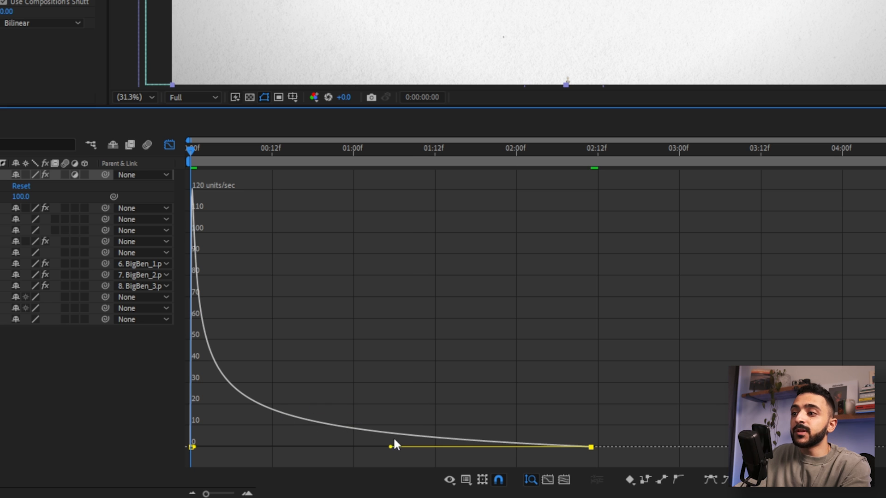
{"action": "left_click", "coordinate": [169, 144]}
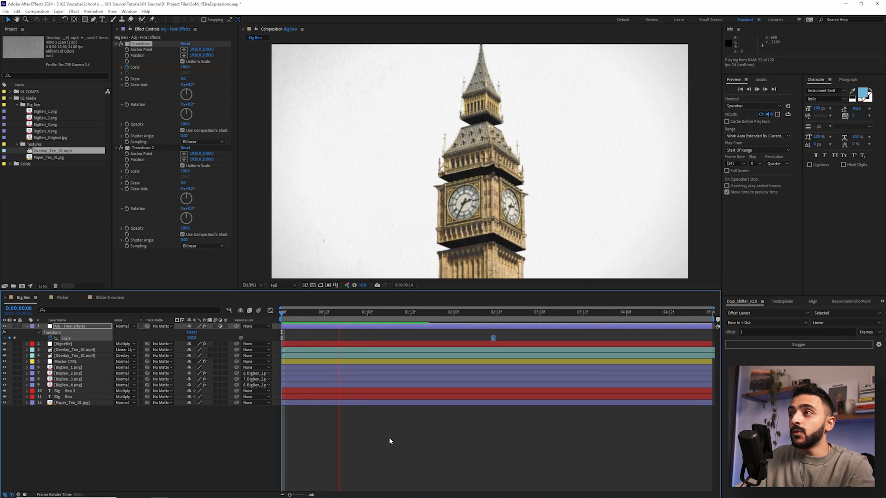
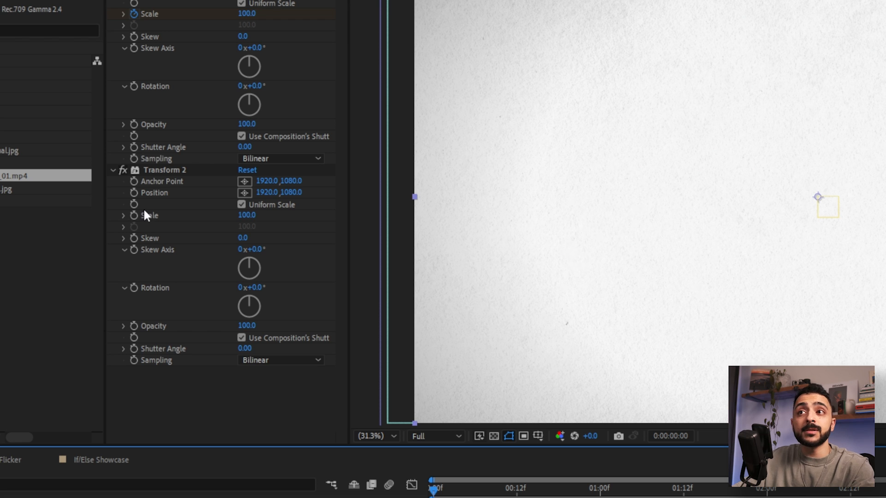
- Keyframe the Transform 2 effect's Scale from 100 at the start to 110 at 0:00:04:23 and preview the animation
{"action": "left_click", "coordinate": [132, 221]}
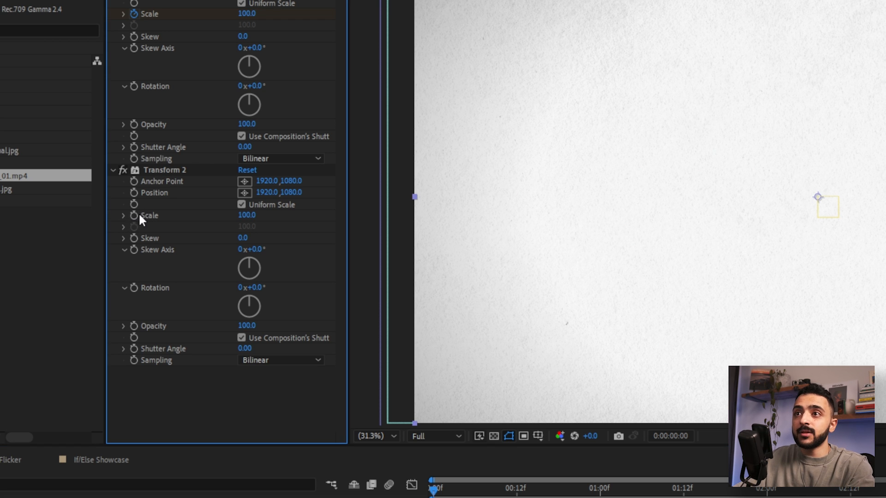
{"action": "left_click", "coordinate": [135, 215]}
{"action": "left_click_drag", "start_coordinate": [680, 314], "coordinate": [716, 316]}
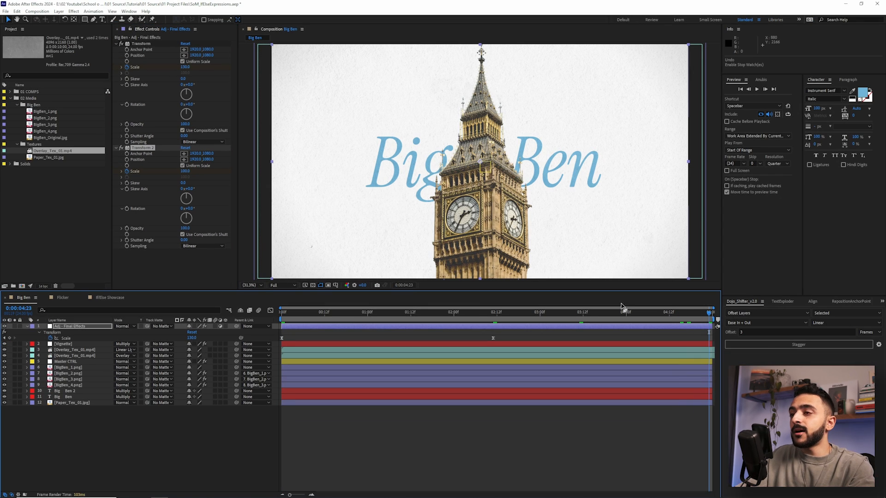
{"action": "left_click", "coordinate": [185, 171]}
{"action": "type", "text": "110"}
{"action": "key", "text": "Return"}
{"action": "key", "text": "space"}
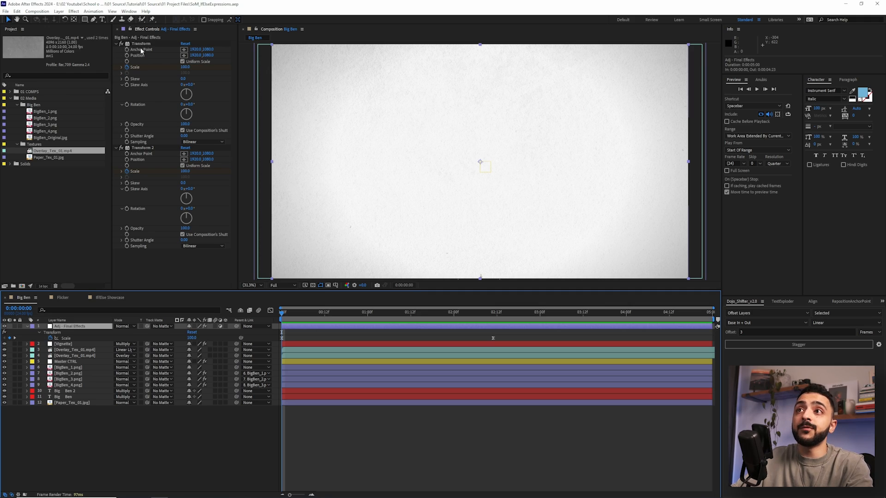
- Add the expression wiggle(2,7) to the Position of the first Transform effect on the "Adj - Final Effects" layer
{"action": "left_click", "coordinate": [144, 45]}
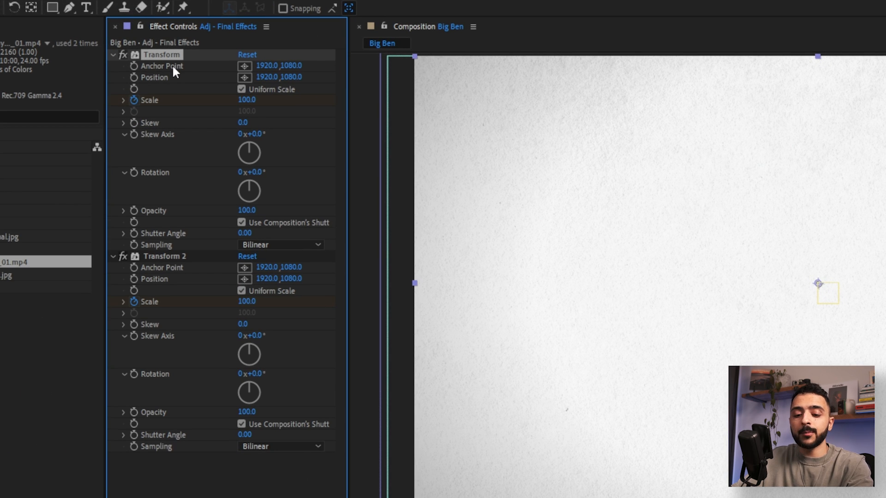
{"action": "left_click", "coordinate": [134, 77], "text": "alt"}
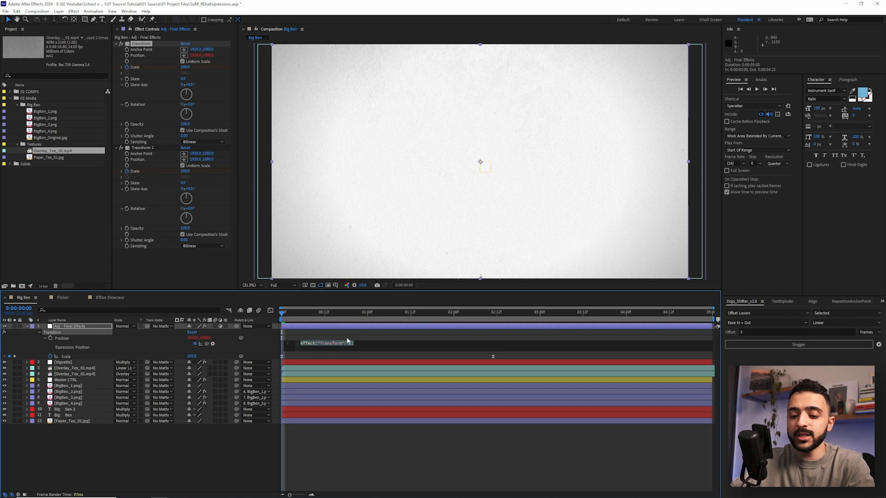
{"action": "type", "text": "wiggl"}
{"action": "key", "text": "Return"}
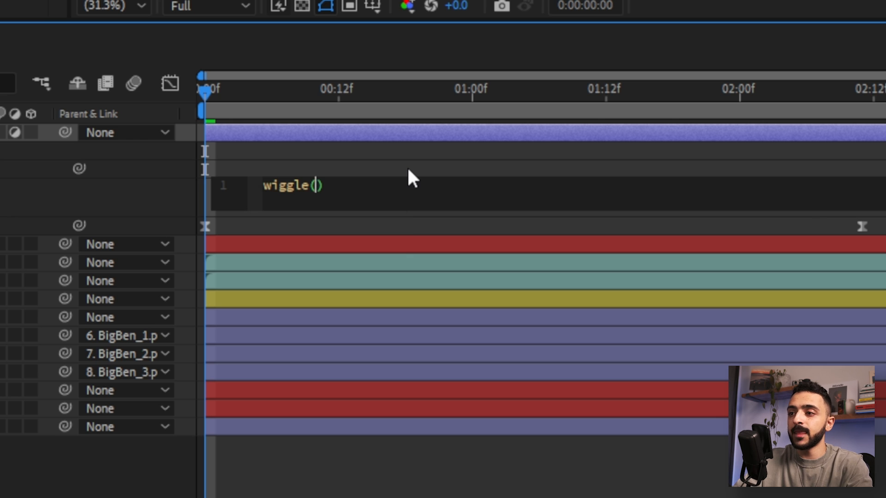
{"action": "type", "text": "2,7"}
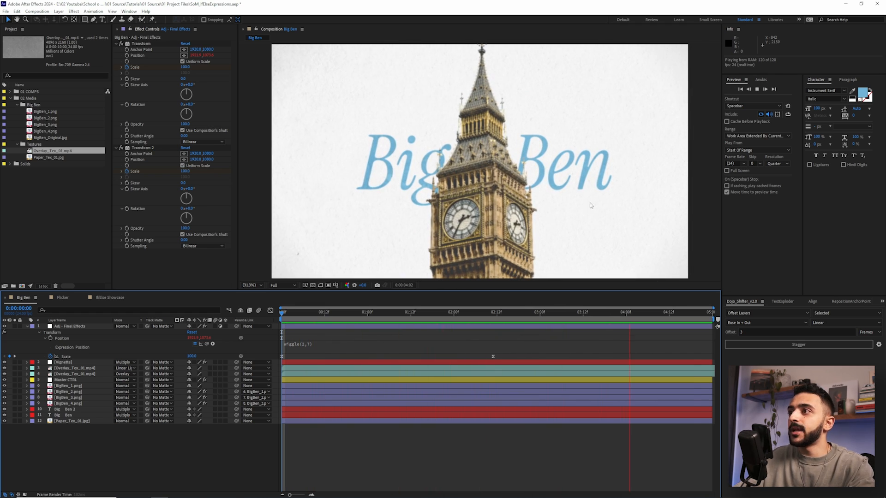
- Apply the Posterize Time effect to the "Adj - Final Effects" layer with a frame rate of 12
{"action": "left_click", "coordinate": [193, 263]}
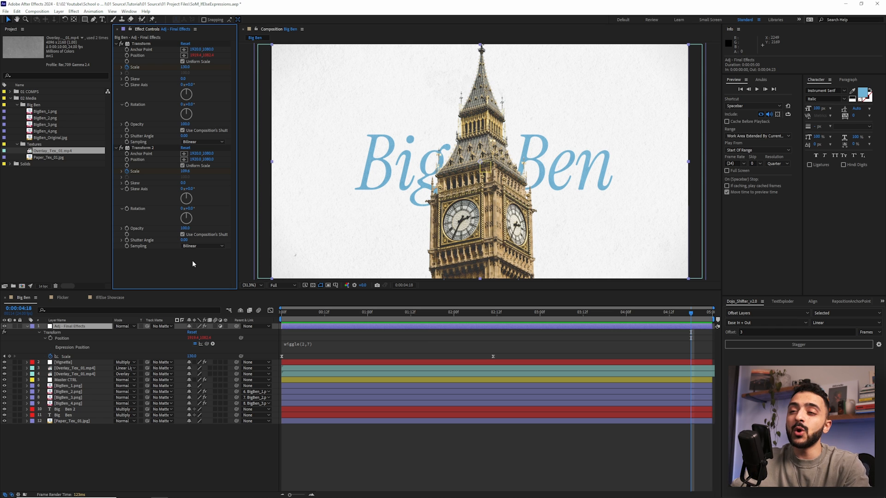
{"action": "key", "text": "ctrl+space"}
{"action": "type", "text": "poster"}
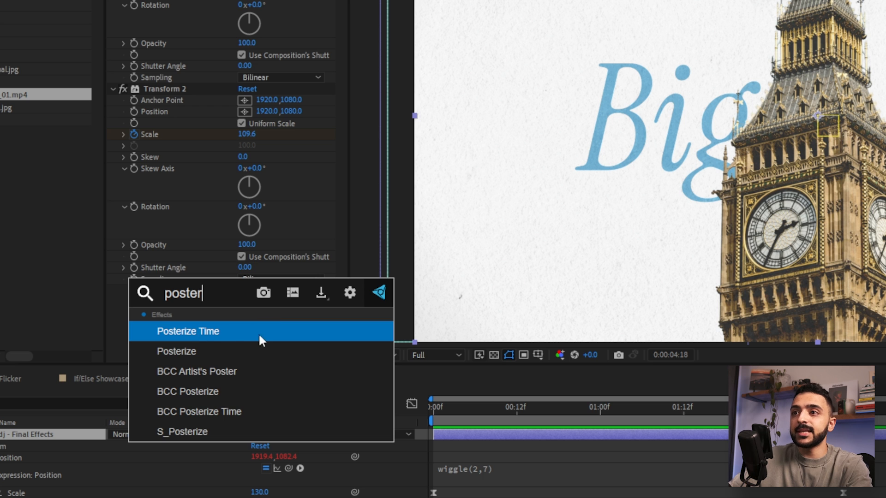
{"action": "left_click", "coordinate": [235, 331]}
{"action": "left_click", "coordinate": [245, 302]}
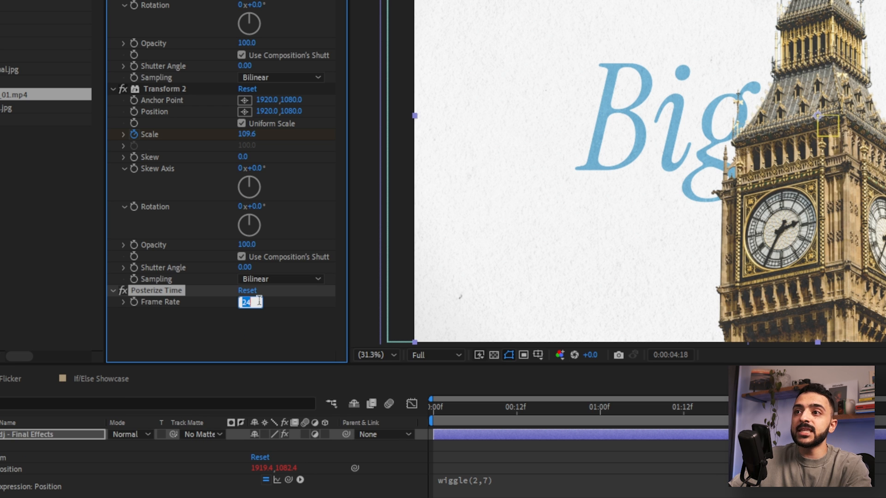
{"action": "type", "text": "12"}
{"action": "key", "text": "Return"}
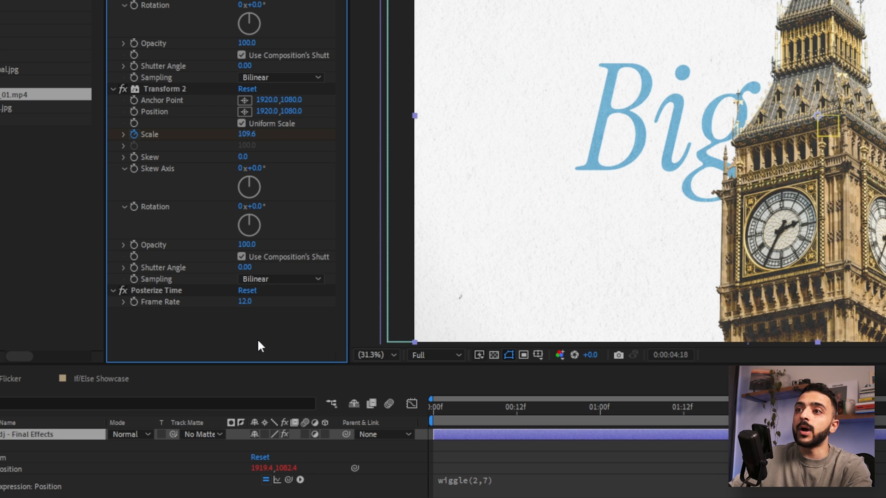